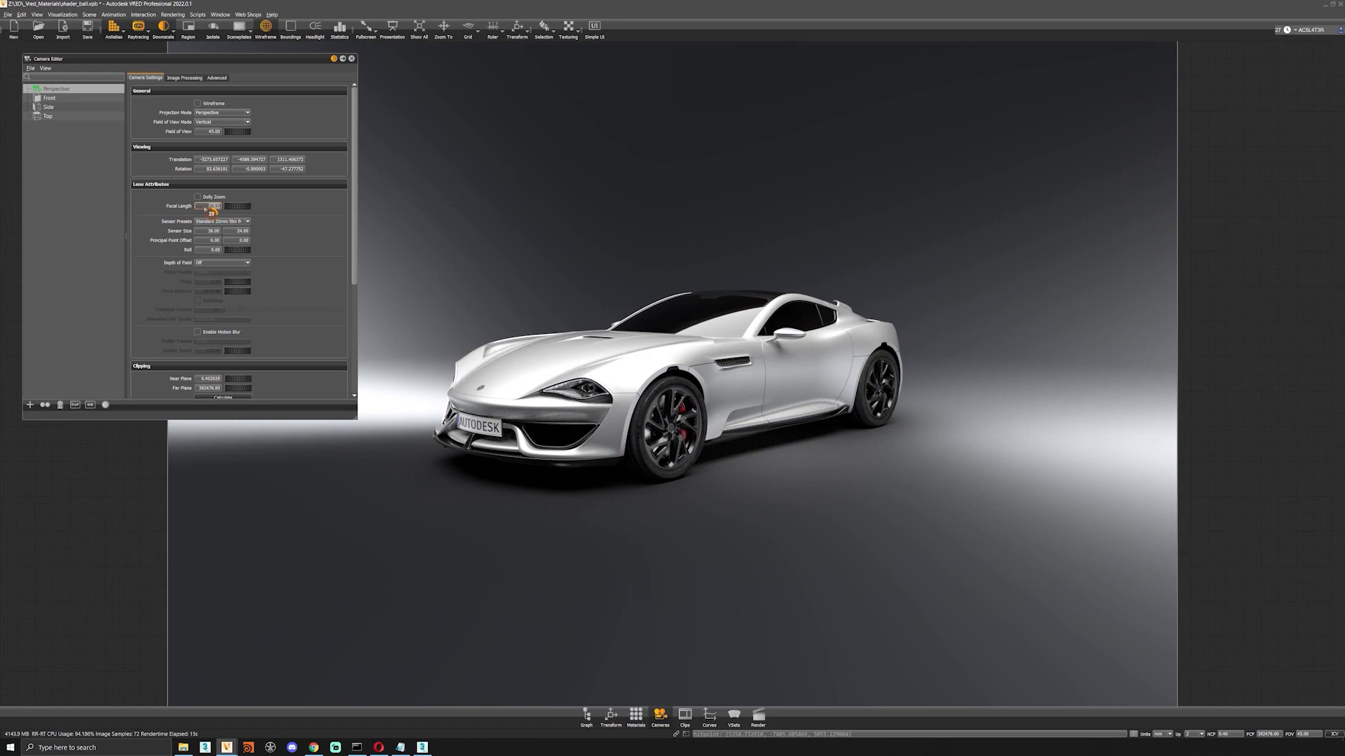
# Set the perspective camera's focal length to 35 mm and shrink the Camera Editor window.
pyautogui.write('35')
pyautogui.press('Return')
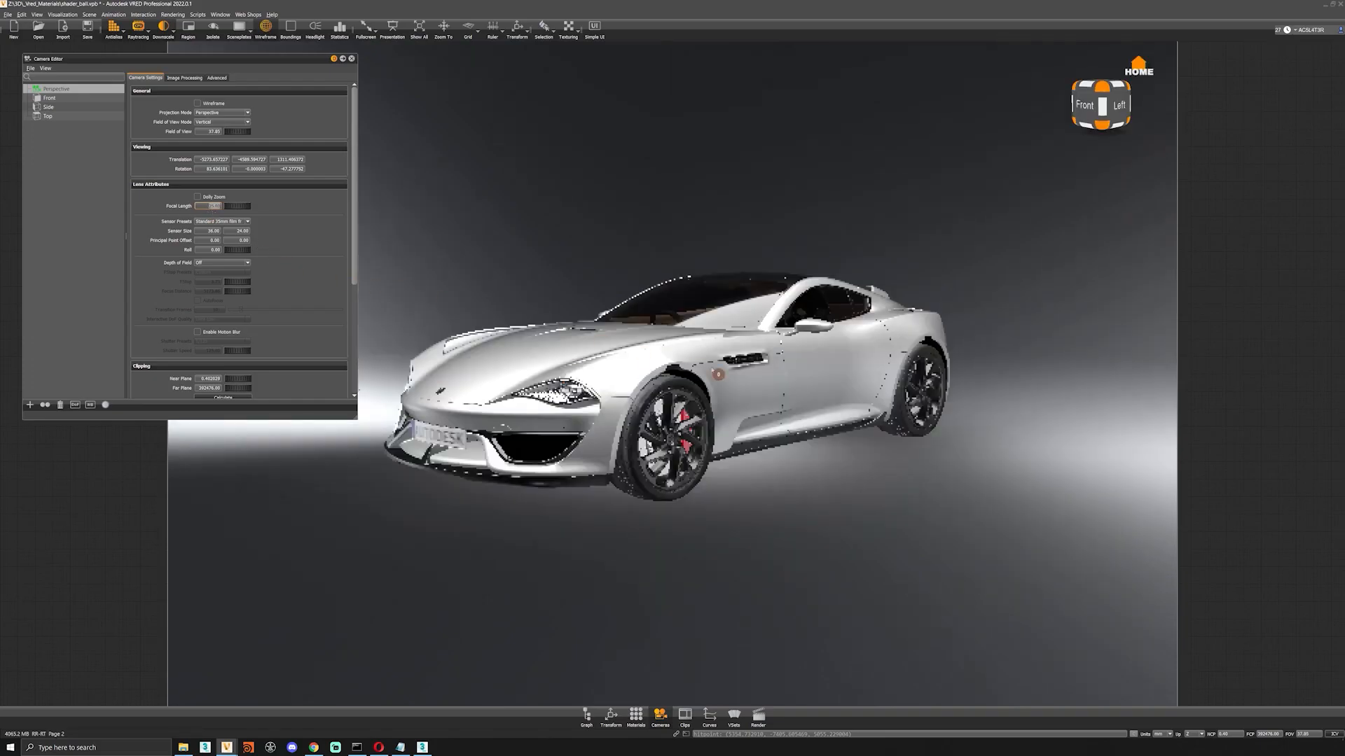
pyautogui.keyDown('alt'); pyautogui.moveTo(783, 394); pyautogui.dragTo(692, 380, button='middle'); pyautogui.keyUp('alt')
pyautogui.keyDown('alt'); pyautogui.moveTo(692, 379); pyautogui.dragTo(688, 433, button='right'); pyautogui.keyUp('alt')
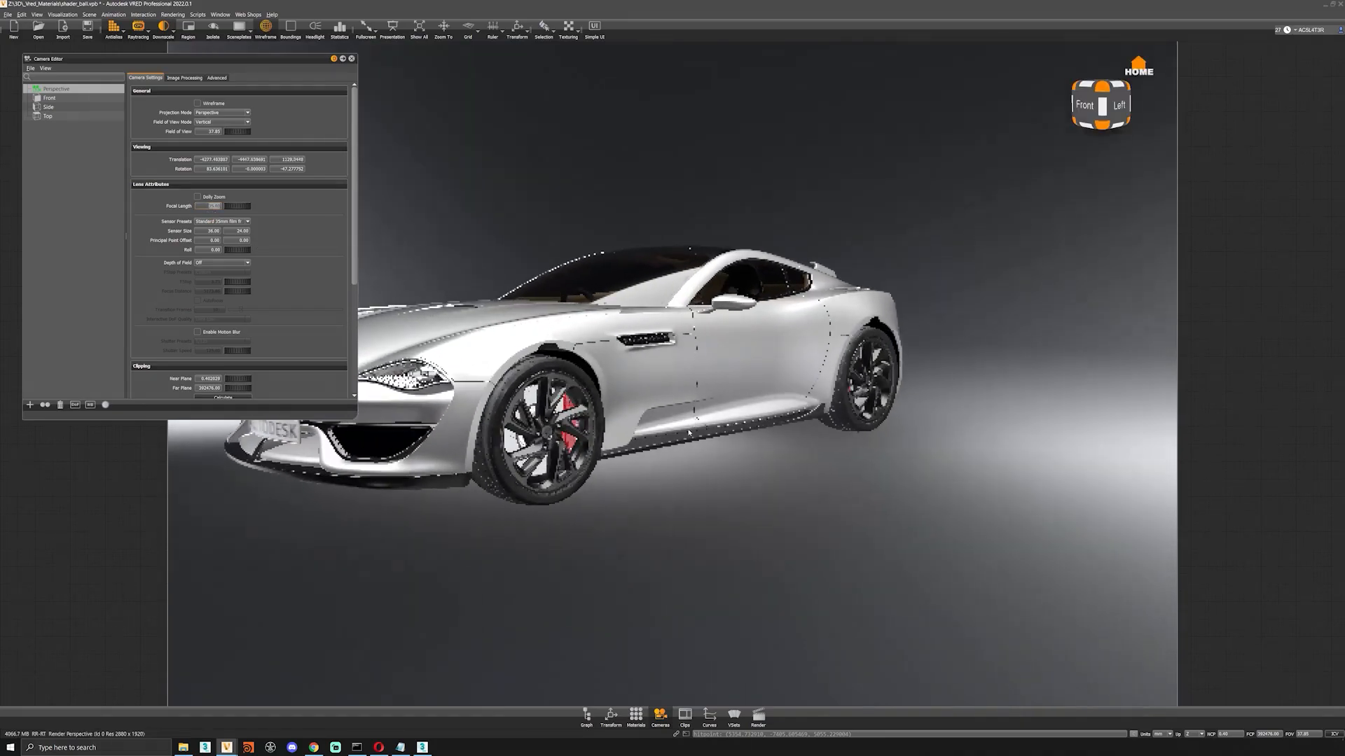
pyautogui.keyDown('alt'); pyautogui.moveTo(689, 433); pyautogui.dragTo(801, 443, button='middle'); pyautogui.keyUp('alt')
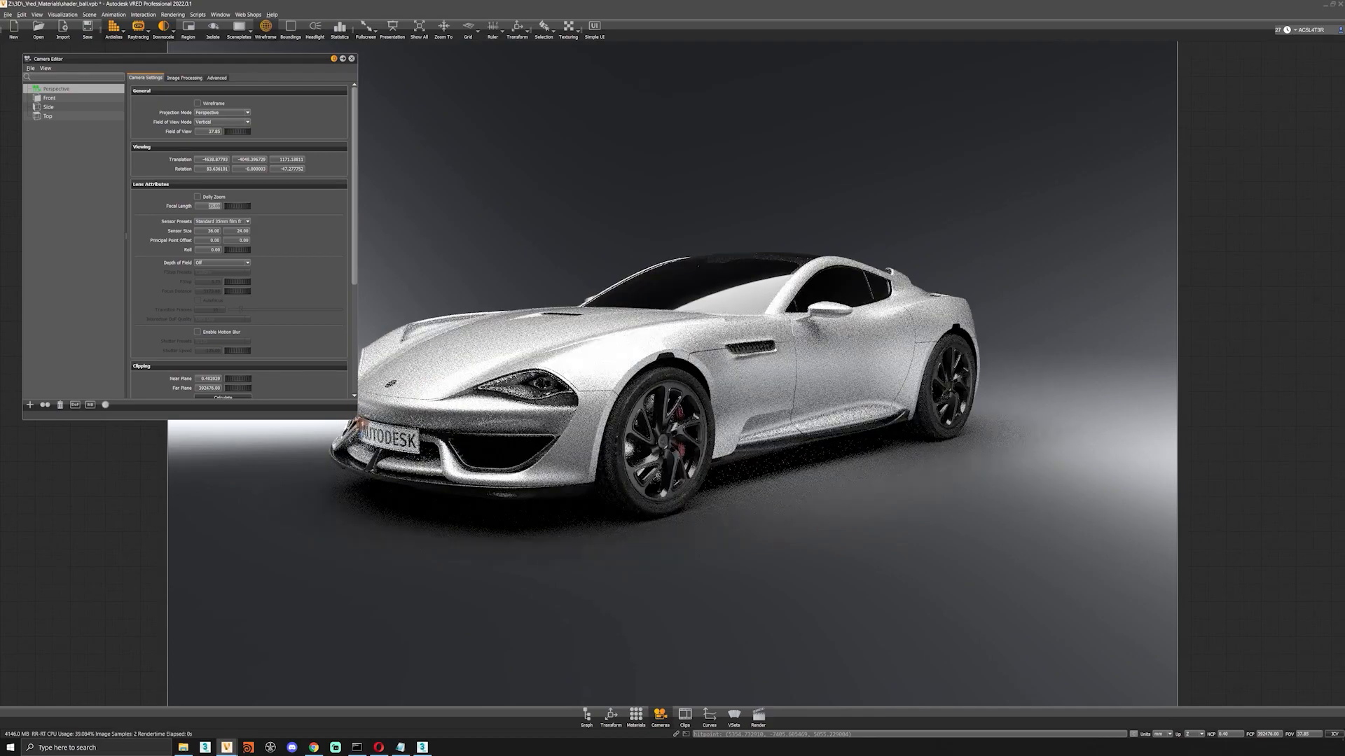
pyautogui.moveTo(357, 419); pyautogui.dragTo(303, 366)
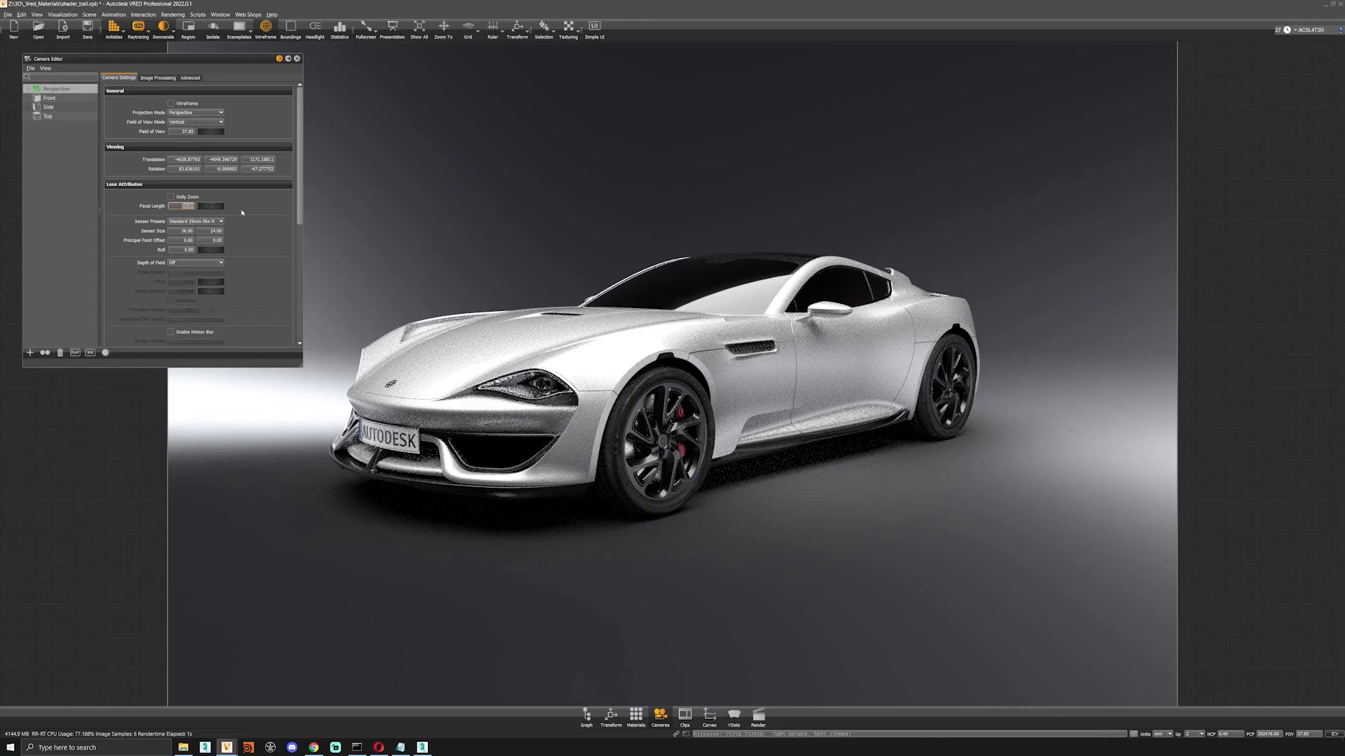
# Set the perspective camera's focal length to 55 mm and dolly back to reframe the car.
pyautogui.write('55')
pyautogui.press('Return')
pyautogui.moveTo(622, 297)
pyautogui.mouseDown(button='right')
pyautogui.moveTo(622, 255)
pyautogui.moveTo(634, 310)
pyautogui.mouseUp(button='right')
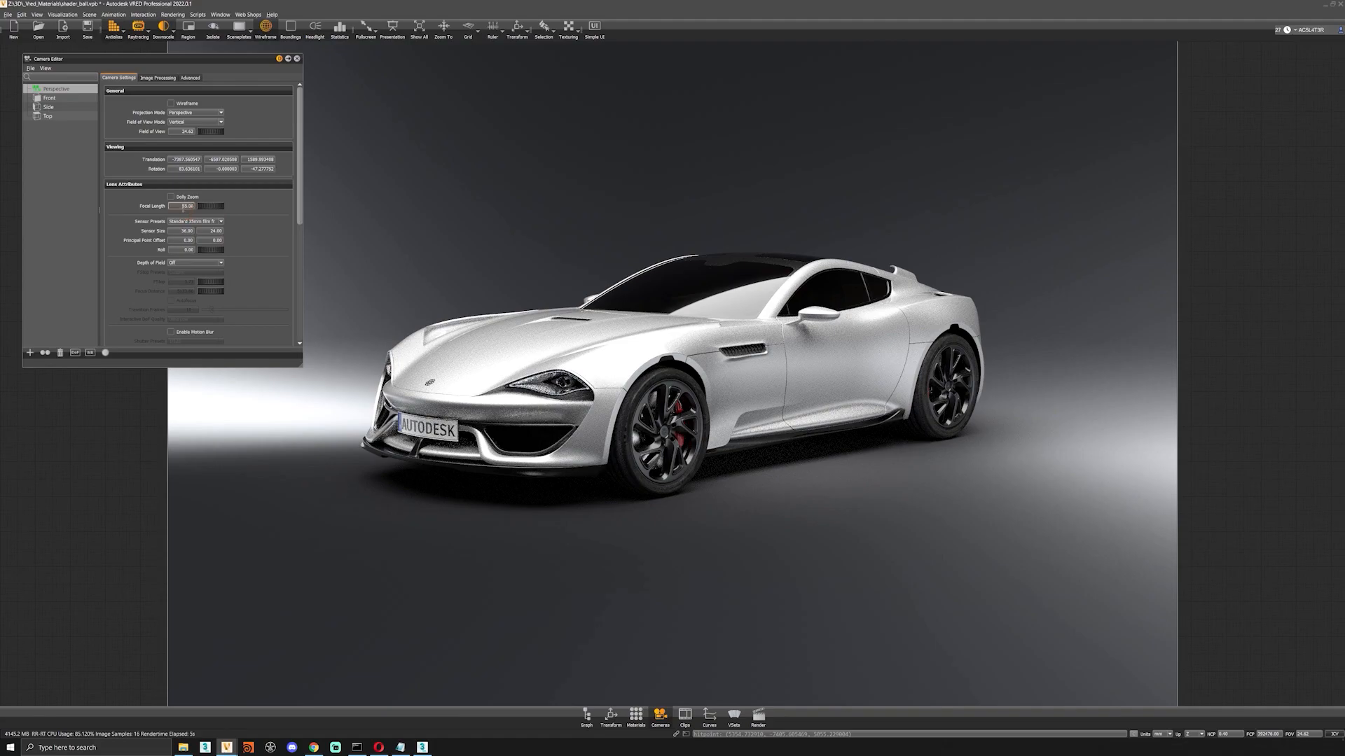
# Set the focal length to 85 mm and move the camera farther from the car to fit it in frame.
pyautogui.write('85')
pyautogui.press('Return')
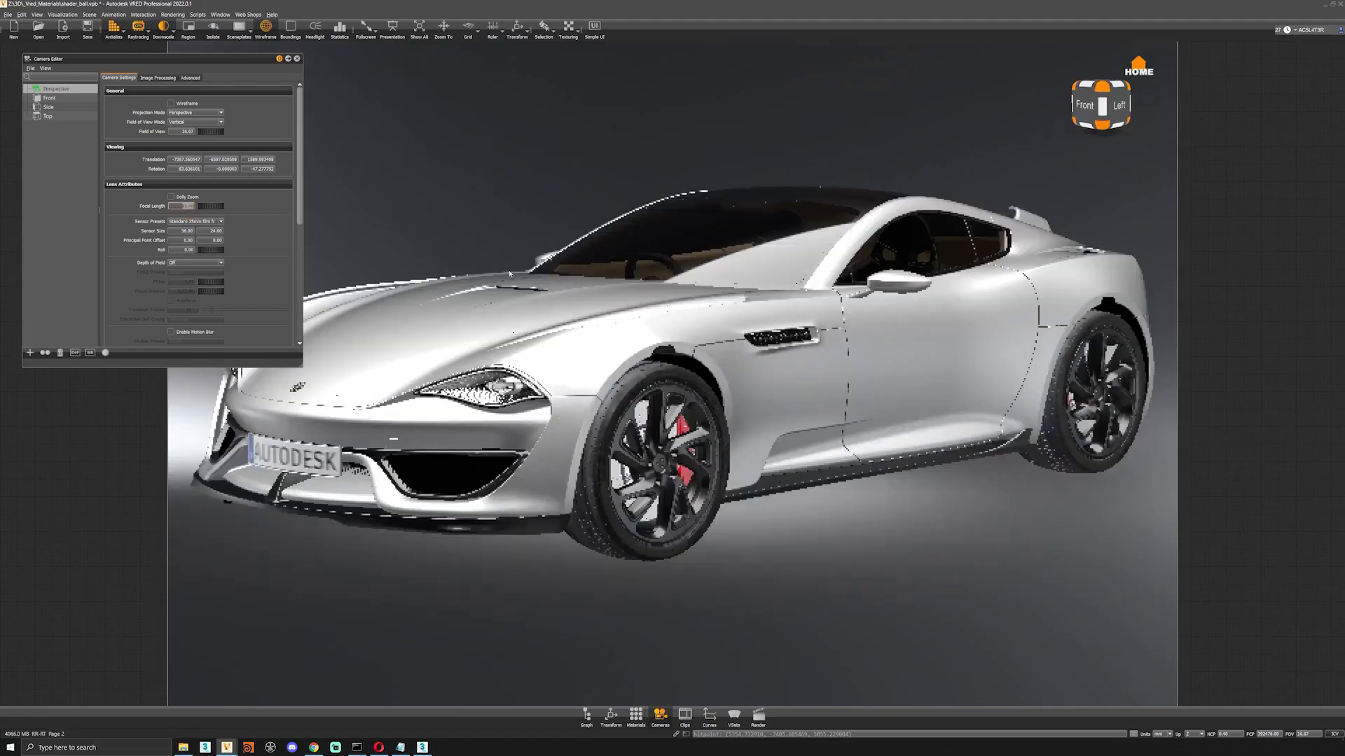
pyautogui.scroll(-5, 749, 414)
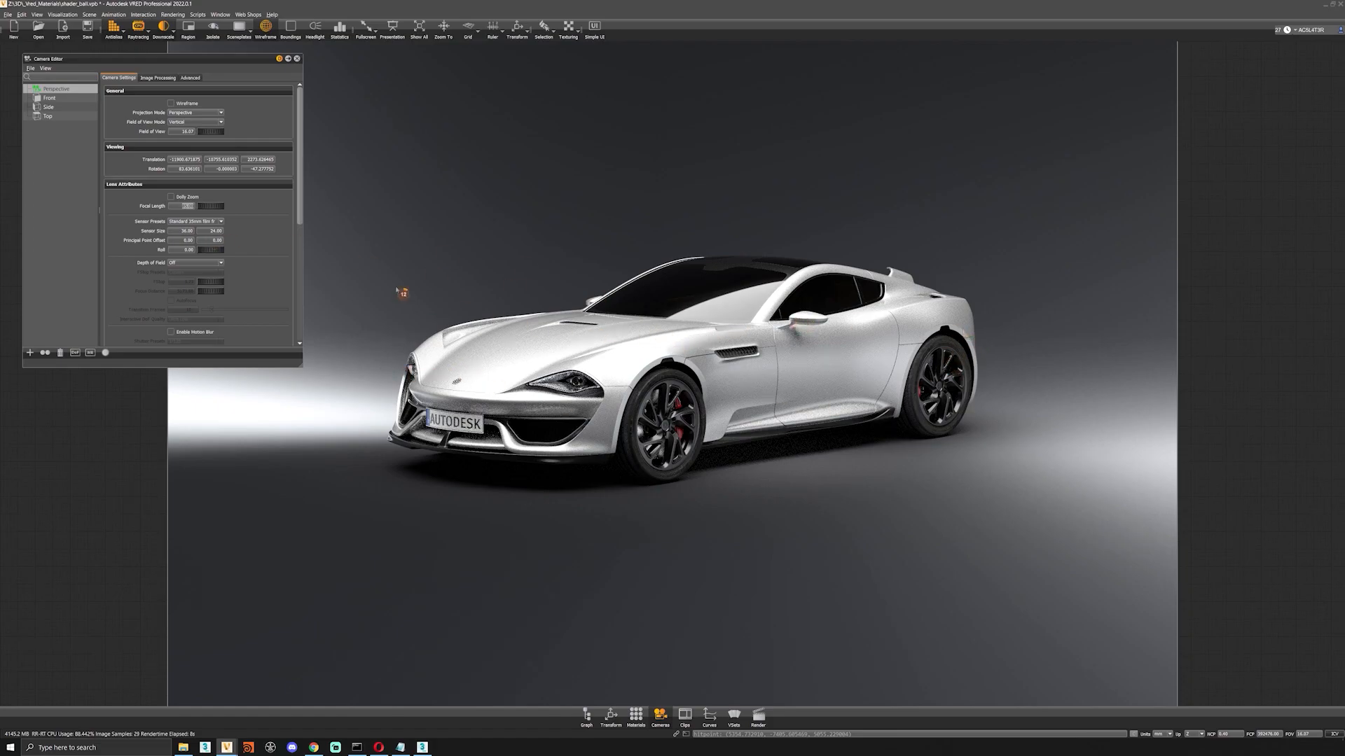
# Set the focal length to 105 mm and reframe the car from a lower, front three-quarter viewpoint.
pyautogui.write('18')
pyautogui.press('Return')
pyautogui.write('5')
pyautogui.press('Return')
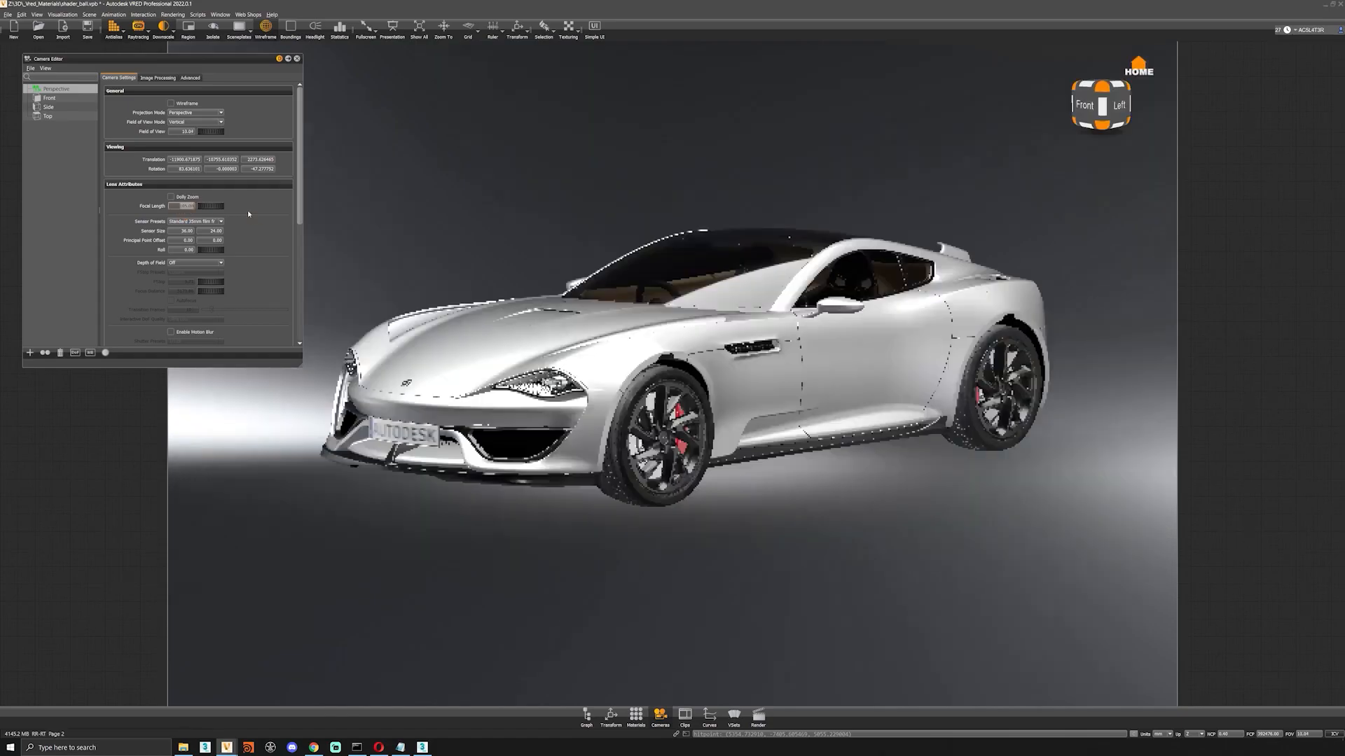
pyautogui.keyDown('alt'); pyautogui.moveTo(730, 332); pyautogui.dragTo(730, 241, button='right'); pyautogui.keyUp('alt')
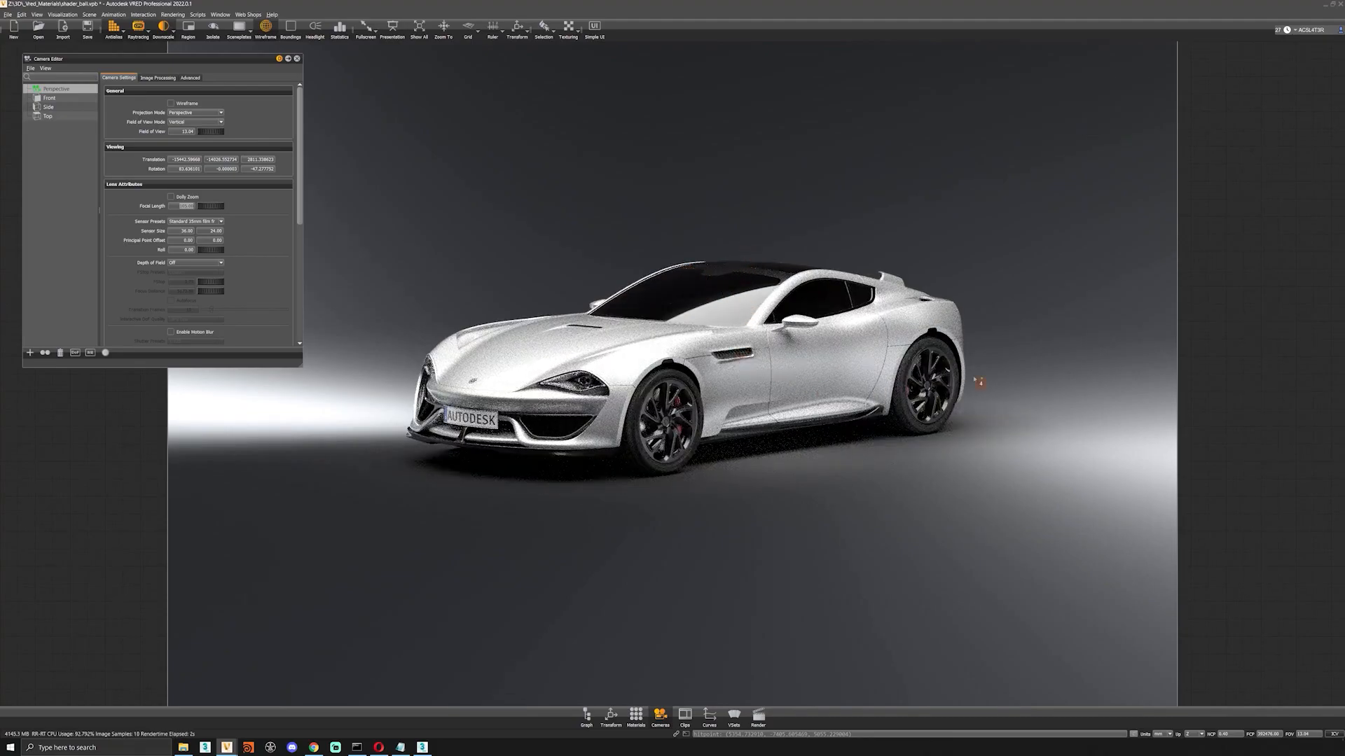
pyautogui.keyDown('alt'); pyautogui.moveTo(871, 363); pyautogui.dragTo(870, 339); pyautogui.keyUp('alt')
pyautogui.keyDown('alt'); pyautogui.moveTo(870, 340); pyautogui.dragTo(866, 430, button='right'); pyautogui.keyUp('alt')
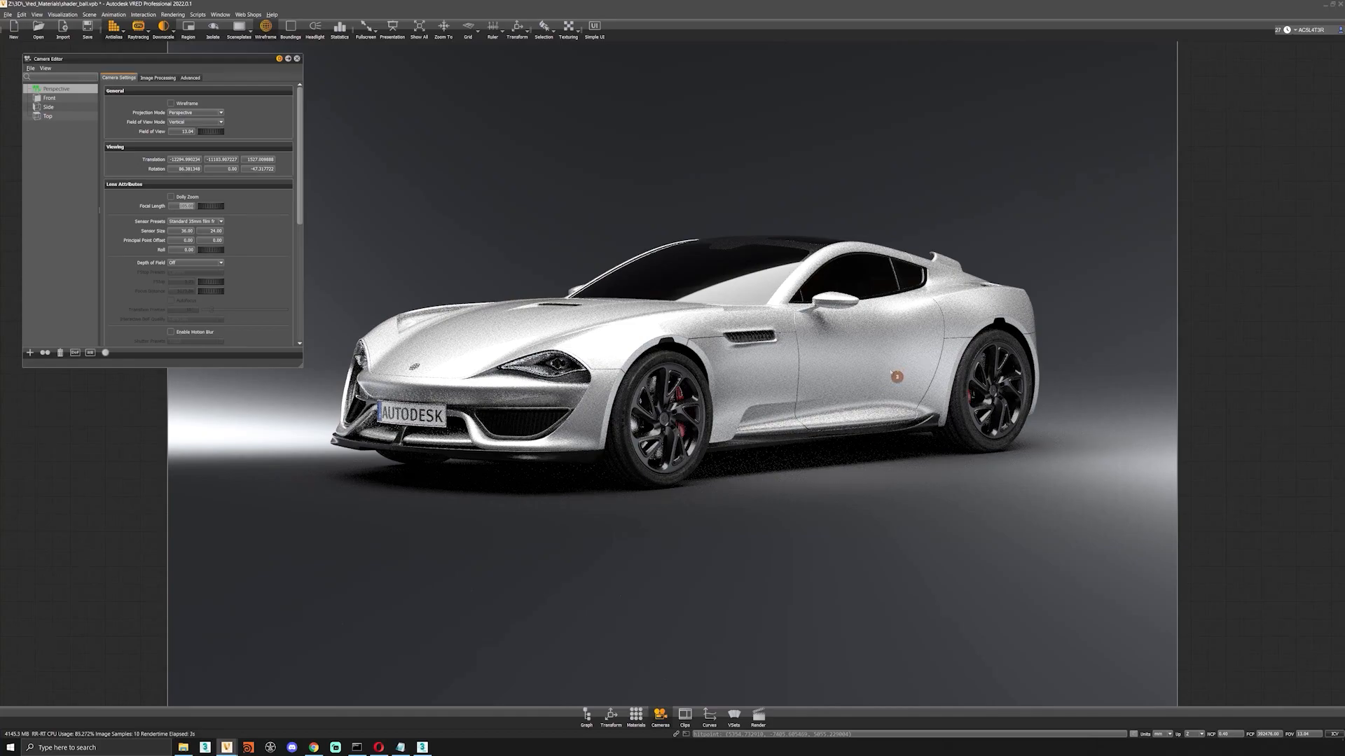
# Return the focal length to 55 mm and move the camera closer to the car.
pyautogui.moveTo(174, 206); pyautogui.dragTo(280, 211)
pyautogui.write('55')
pyautogui.press('Return')
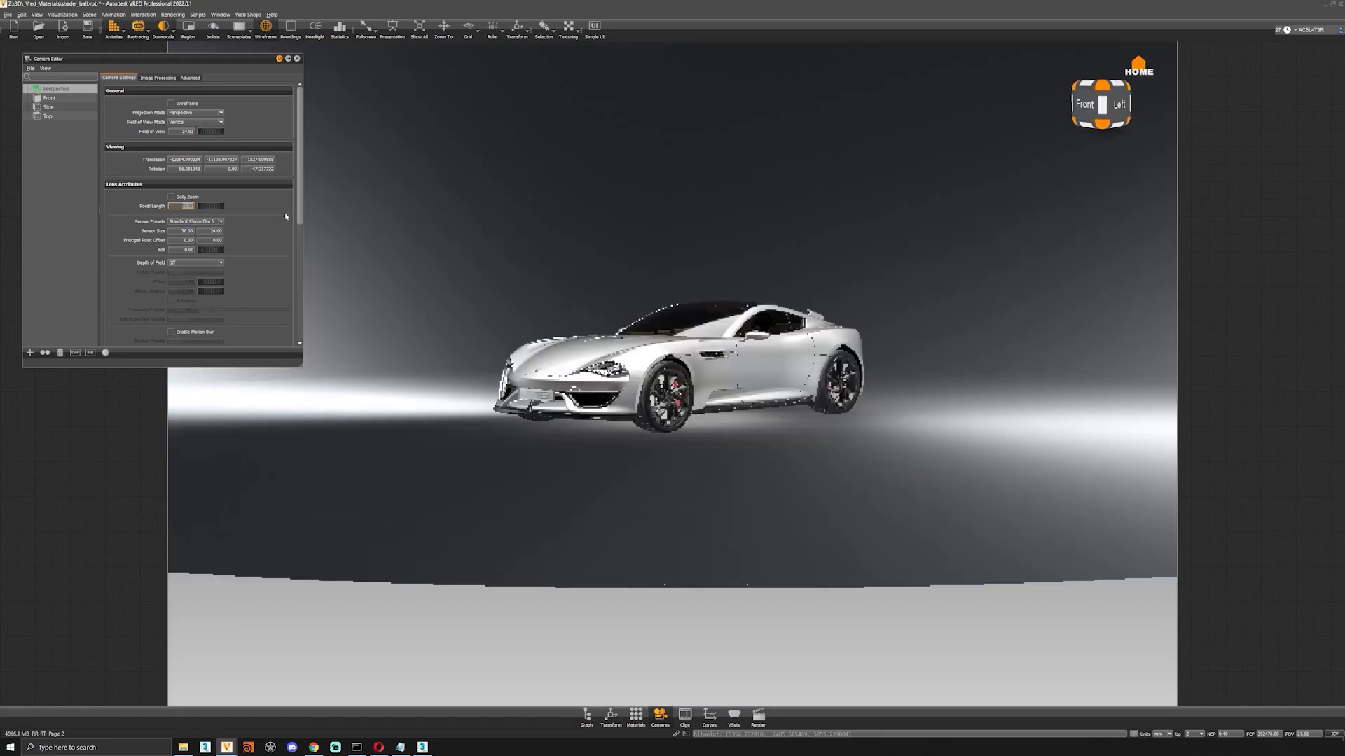
pyautogui.scroll(4, 626, 404)
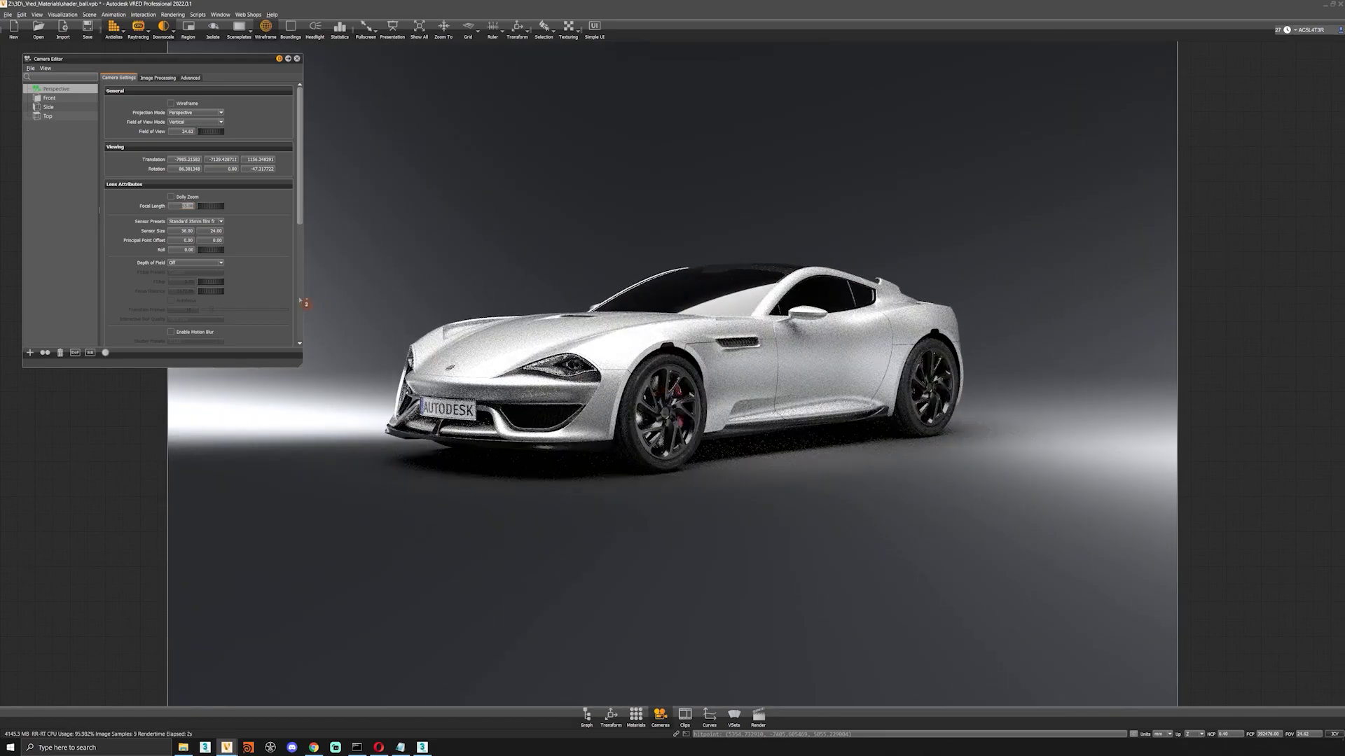
# Examine the perspective camera's sensor presets and its depth of field, clipping and animation settings.
pyautogui.click(221, 222)
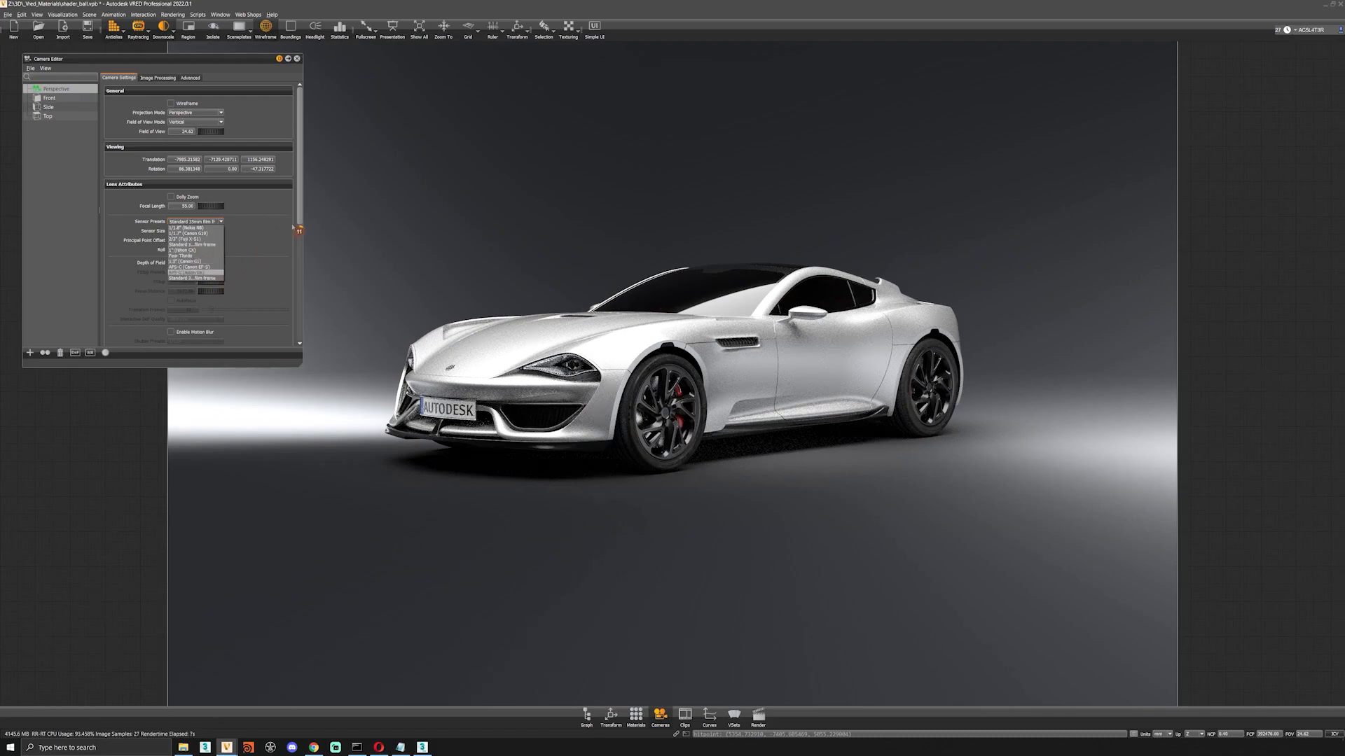
pyautogui.click(243, 264)
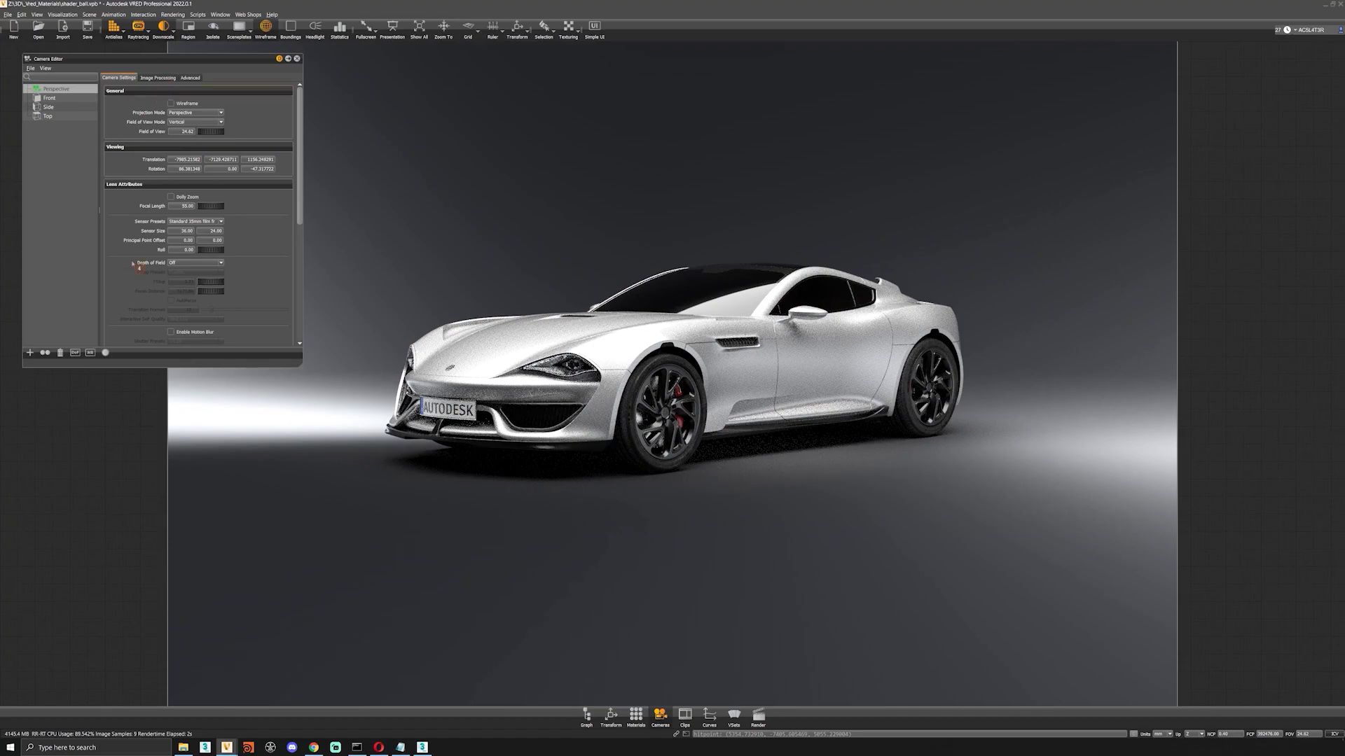
pyautogui.scroll(-5, 127, 267)
pyautogui.click(208, 291)
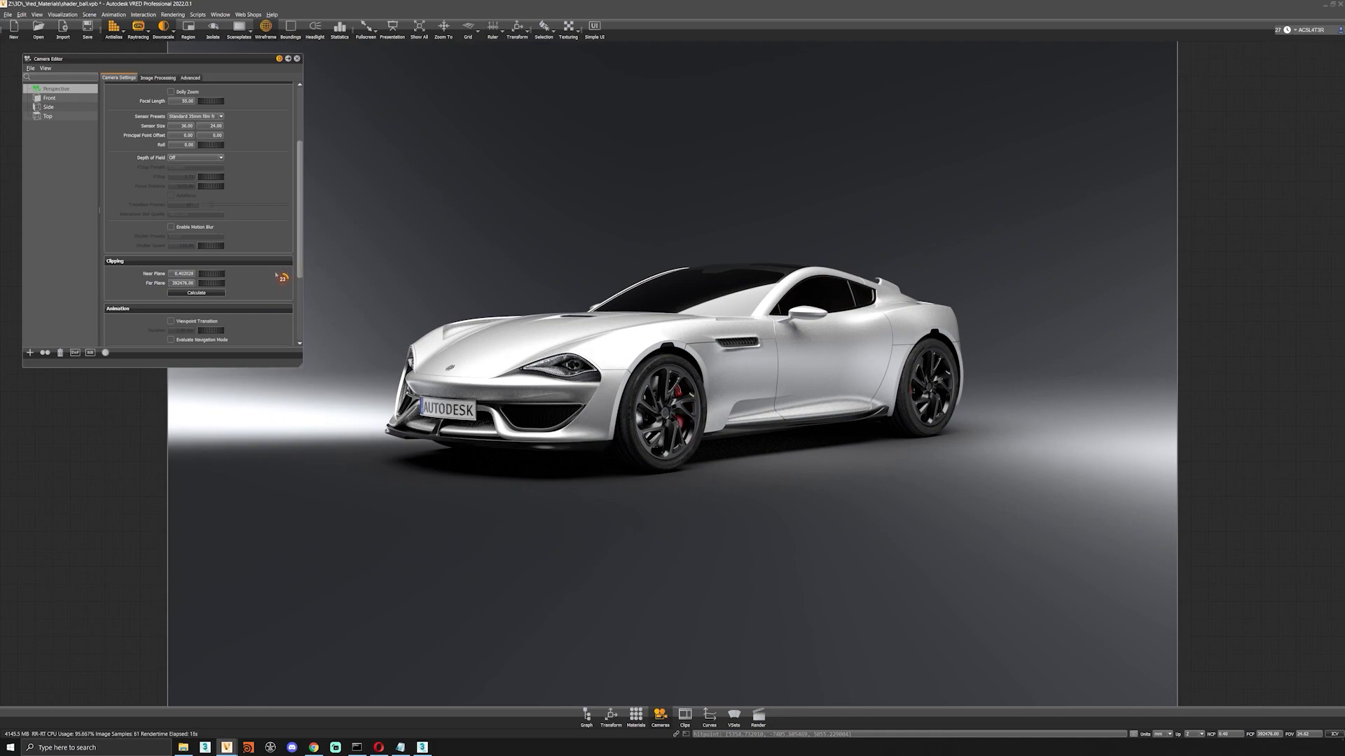
pyautogui.scroll(5, 302, 273)
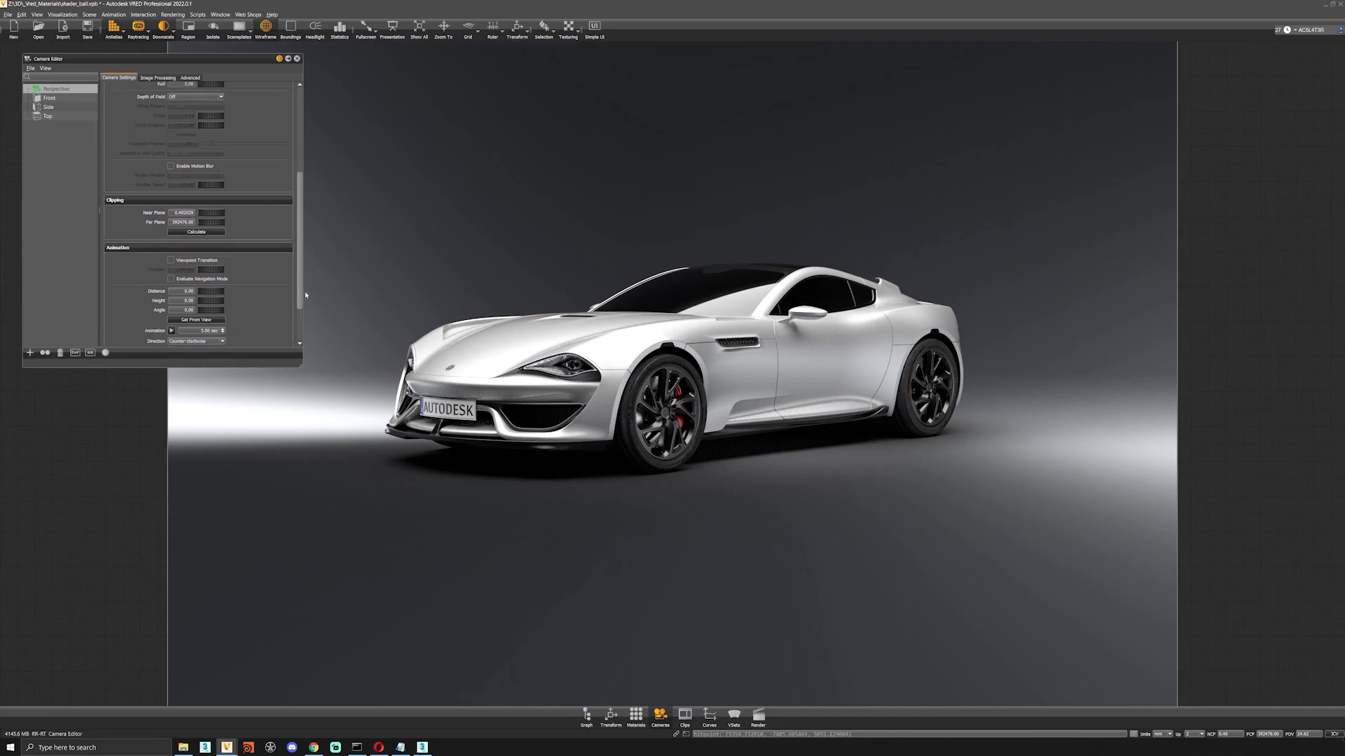
# Change the camera's tonemapper to Filmic in its image processing settings.
pyautogui.click(167, 78)
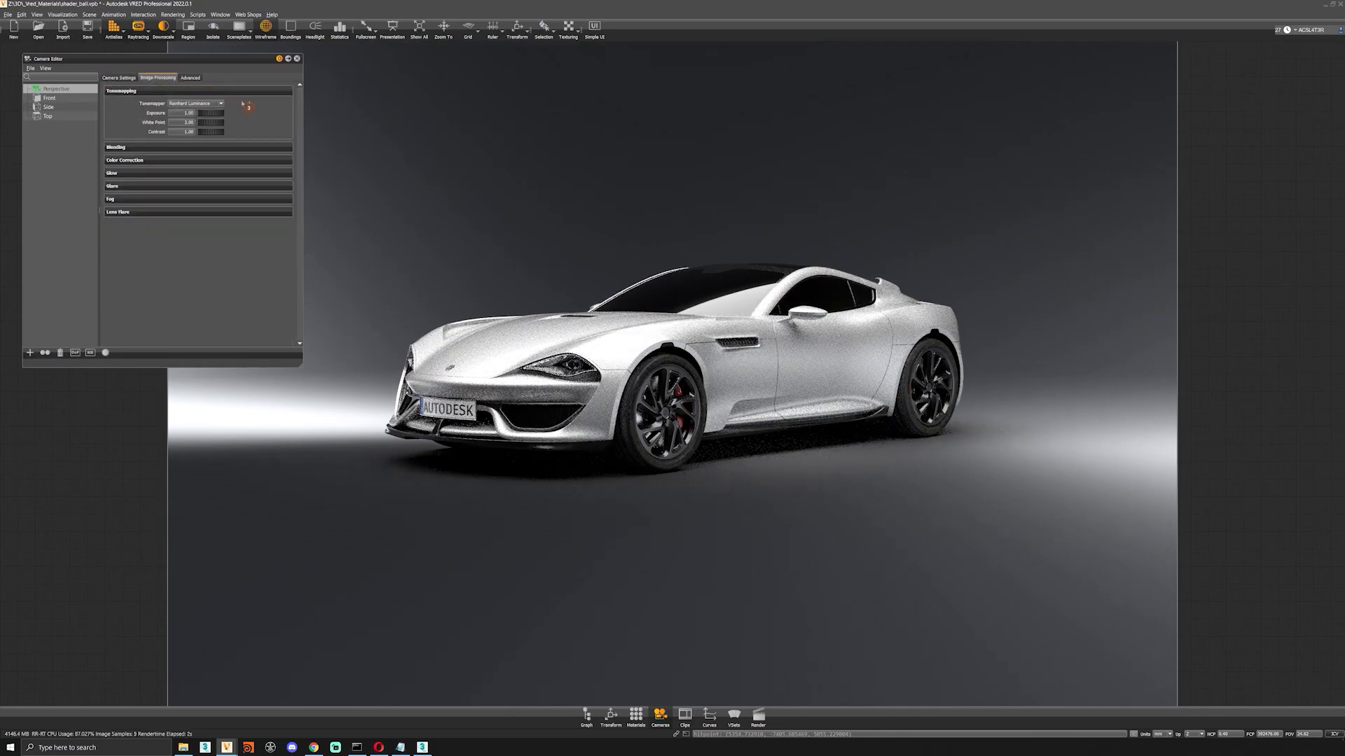
pyautogui.click(203, 103)
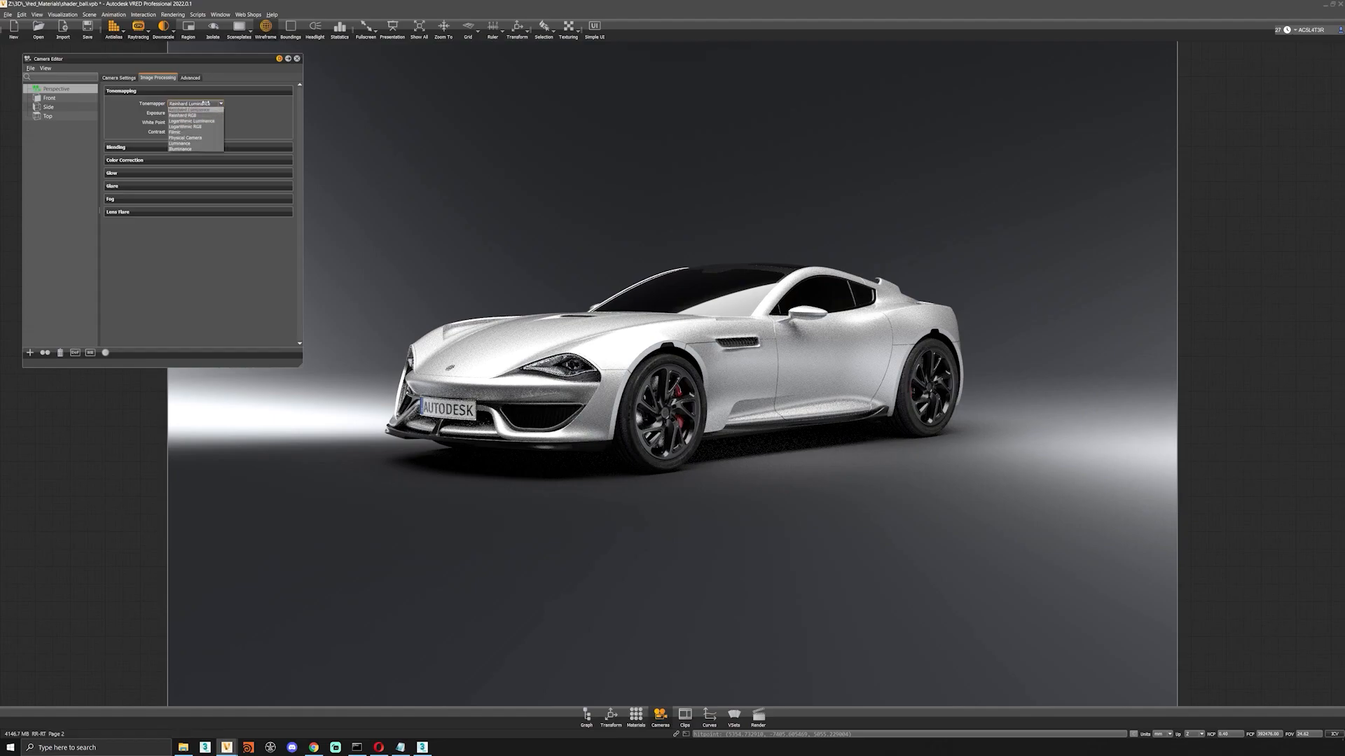
pyautogui.click(186, 132)
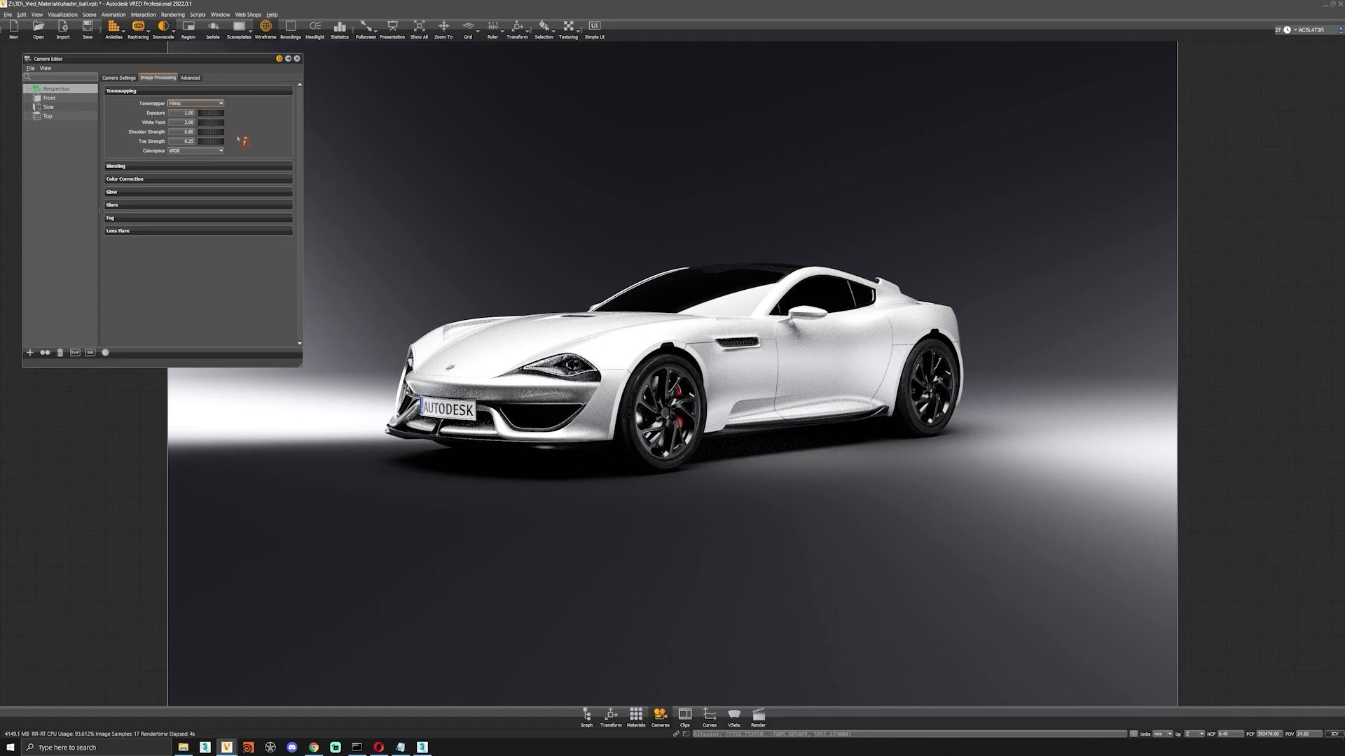
# Try the ACES colorspace for the Filmic tonemapper and return it to sRGB.
pyautogui.click(199, 151)
pyautogui.click(199, 160)
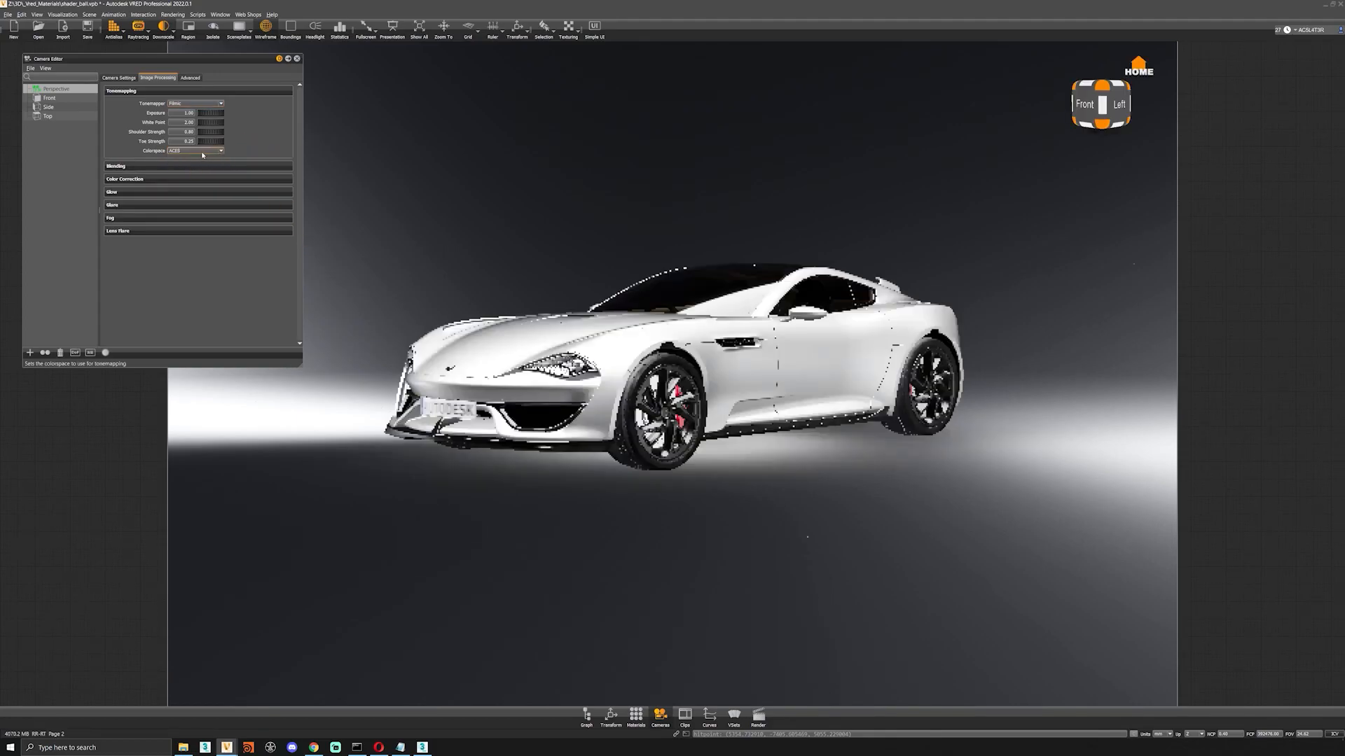
pyautogui.click(201, 151)
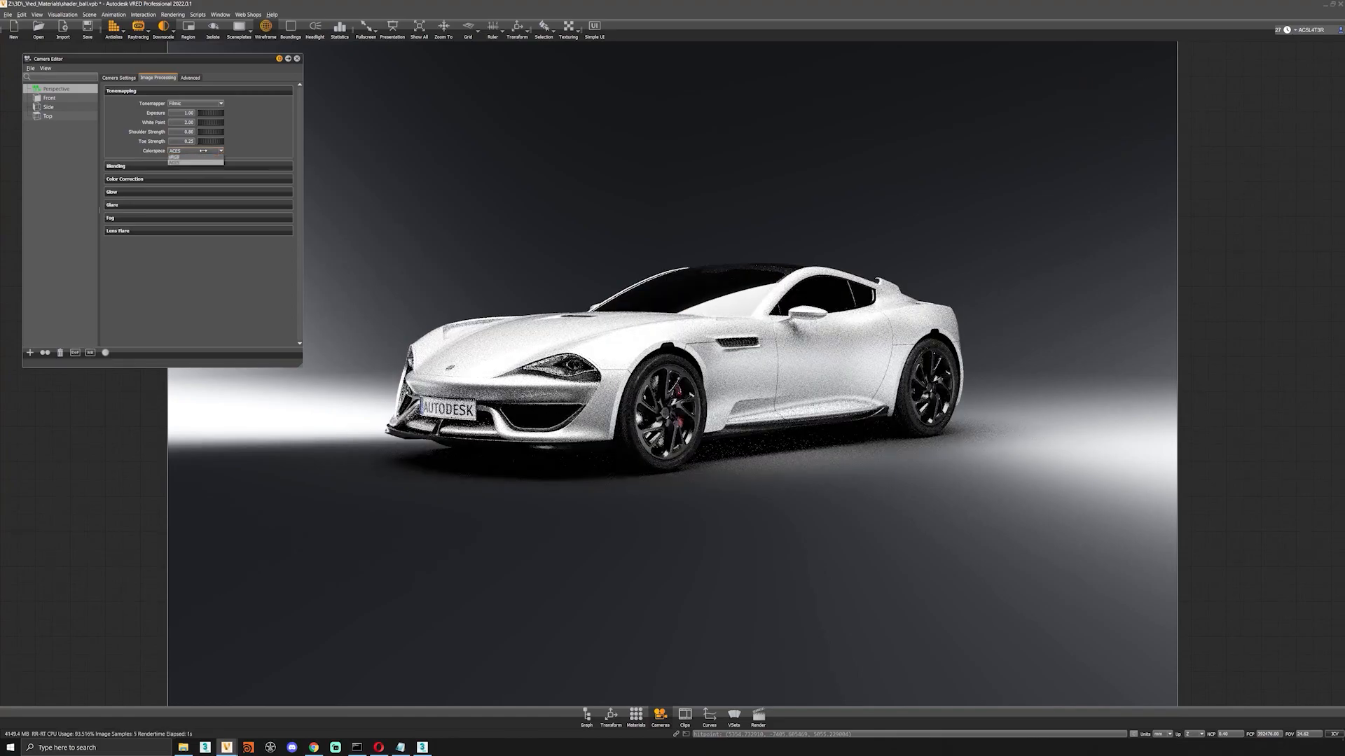
pyautogui.click(190, 158)
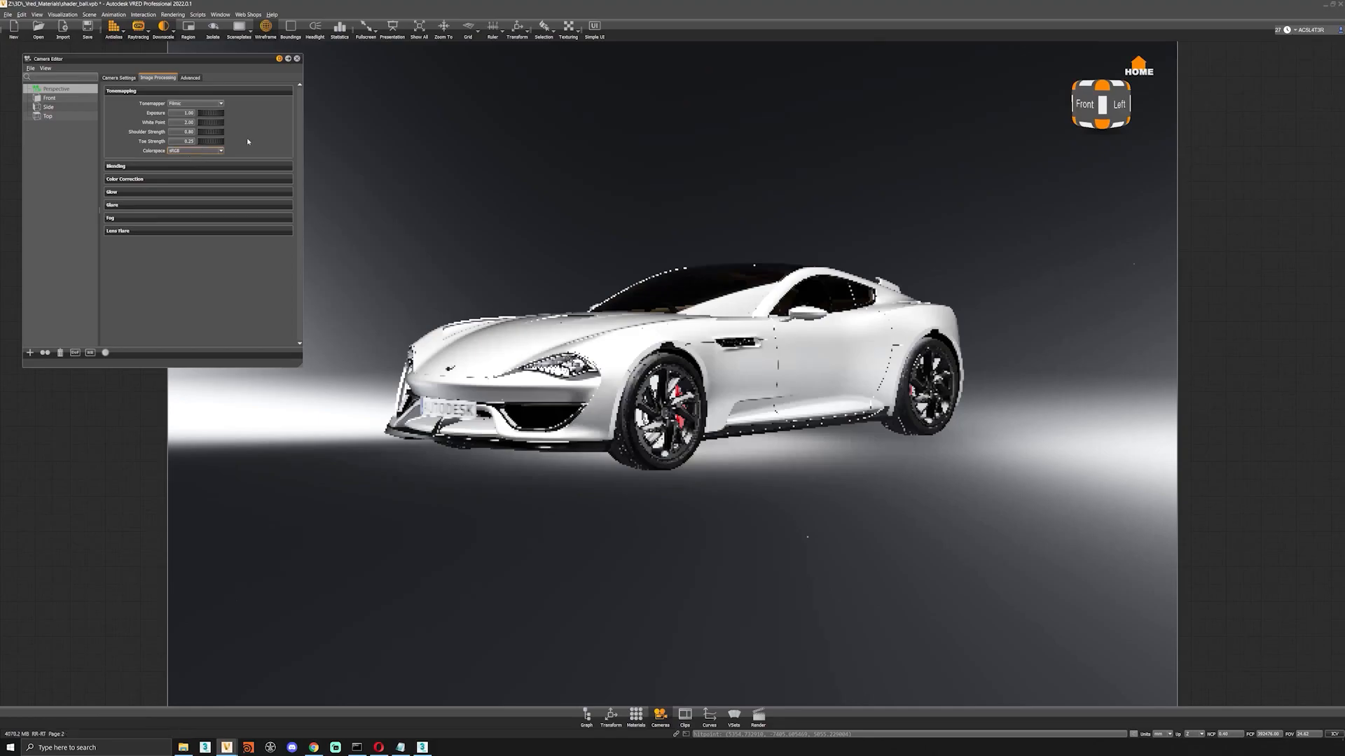
# Try distance fog with a changed density and noise intensity, and disable it again.
pyautogui.click(154, 218)
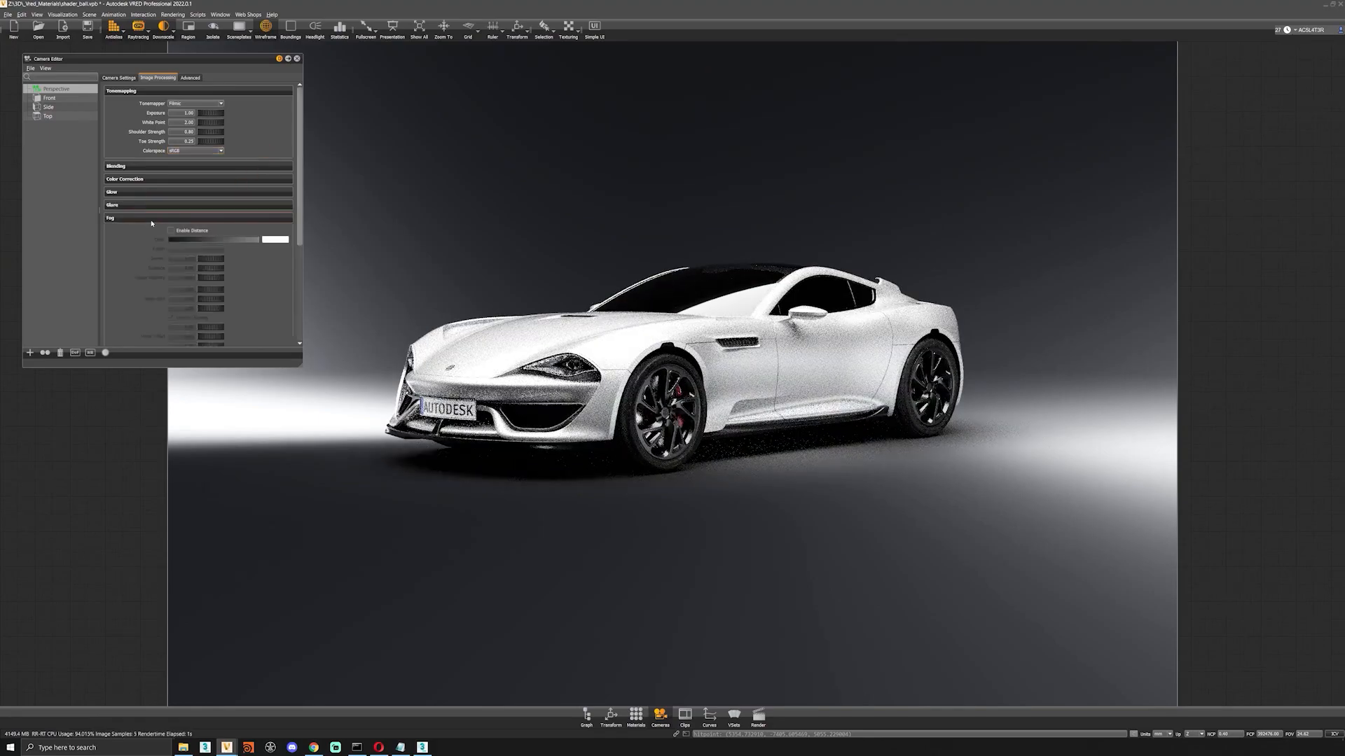
pyautogui.click(171, 230)
pyautogui.moveTo(219, 260); pyautogui.dragTo(177, 265)
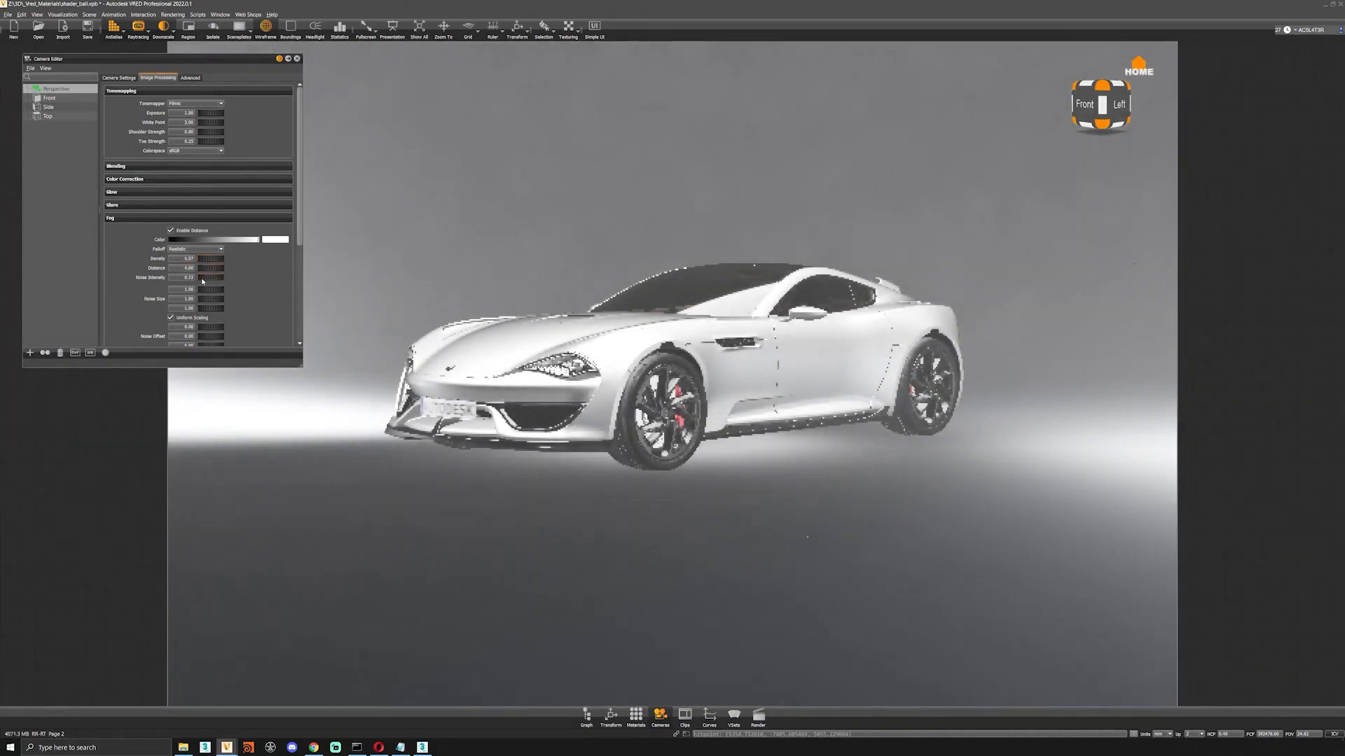
pyautogui.moveTo(208, 280); pyautogui.dragTo(219, 282)
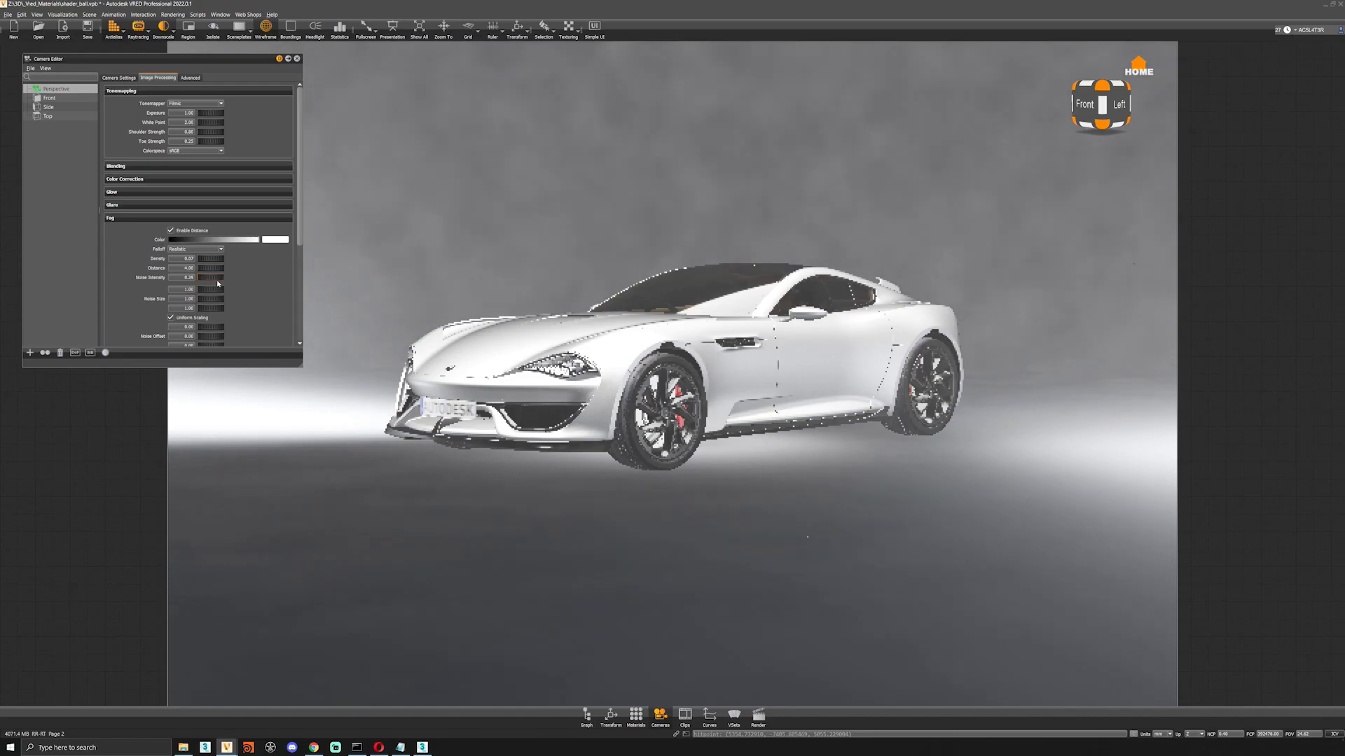
pyautogui.click(172, 232)
pyautogui.scroll(-1, 122, 241)
pyautogui.click(129, 178)
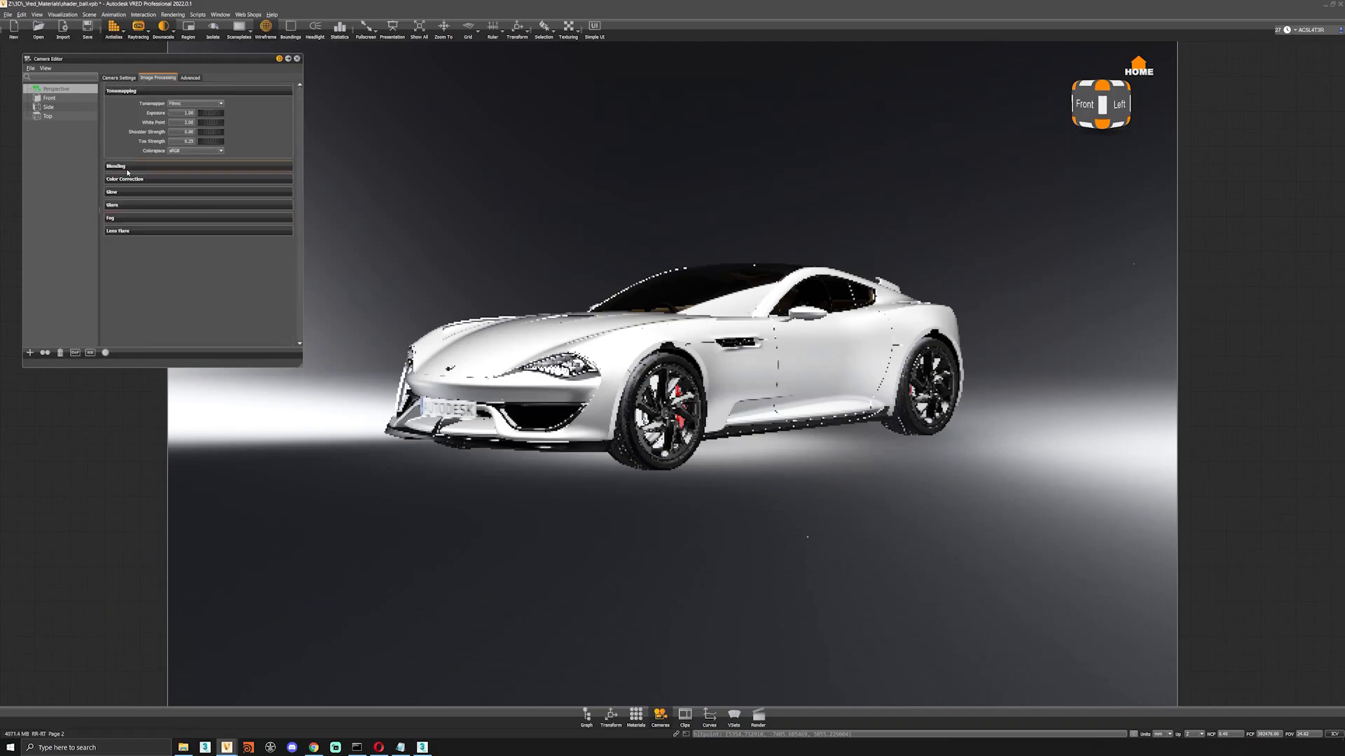
pyautogui.click(124, 219)
pyautogui.click(125, 219)
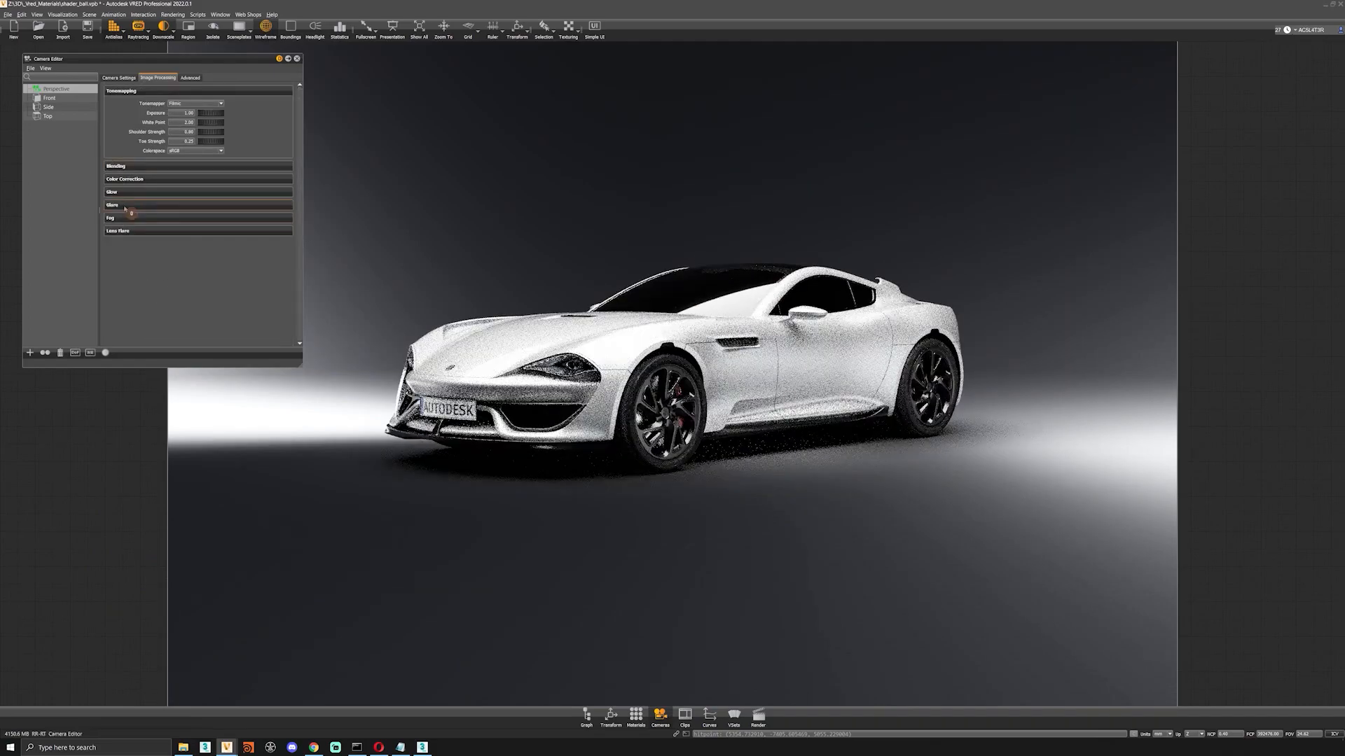
# Try the glare effect on the camera, adjusting its threshold, intensity and size.
pyautogui.click(124, 206)
pyautogui.click(171, 218)
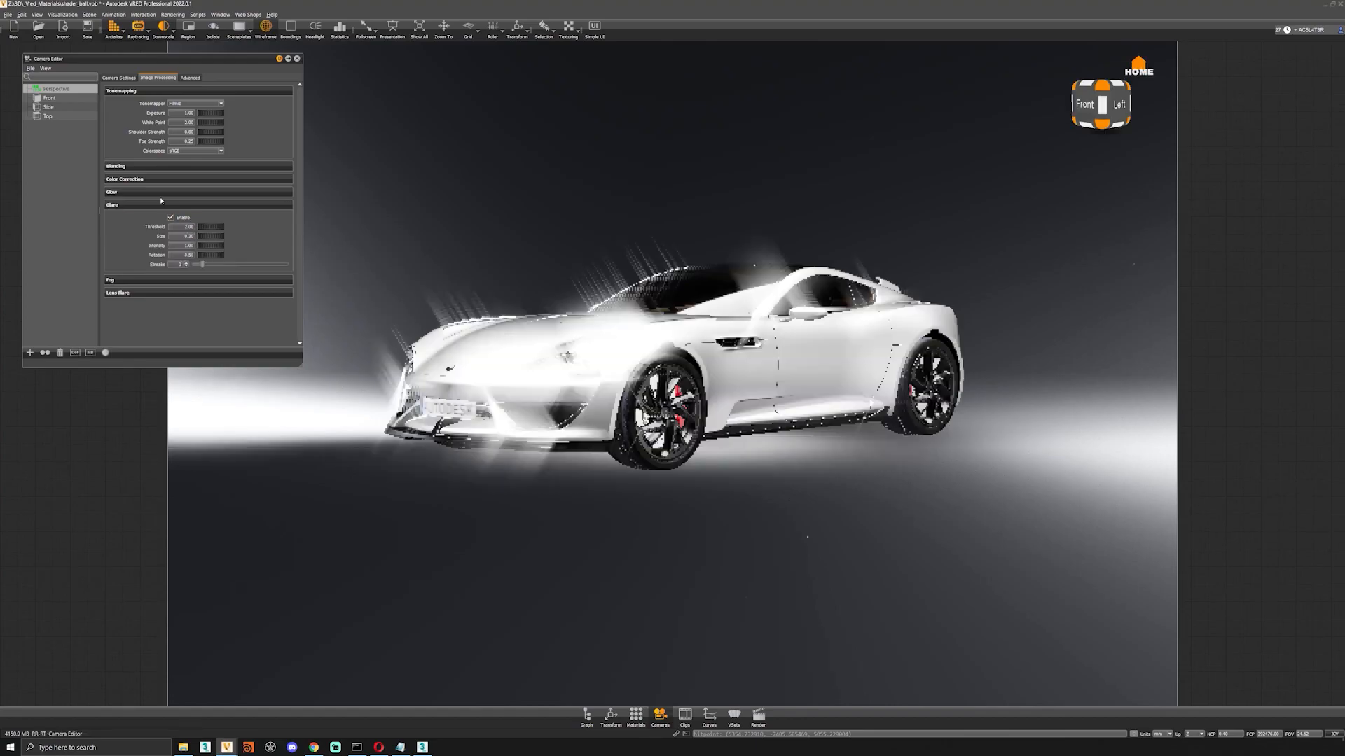
pyautogui.moveTo(220, 229); pyautogui.dragTo(204, 229)
pyautogui.doubleClick(188, 227)
pyautogui.moveTo(209, 247); pyautogui.dragTo(180, 250)
pyautogui.doubleClick(183, 229)
pyautogui.press('Return')
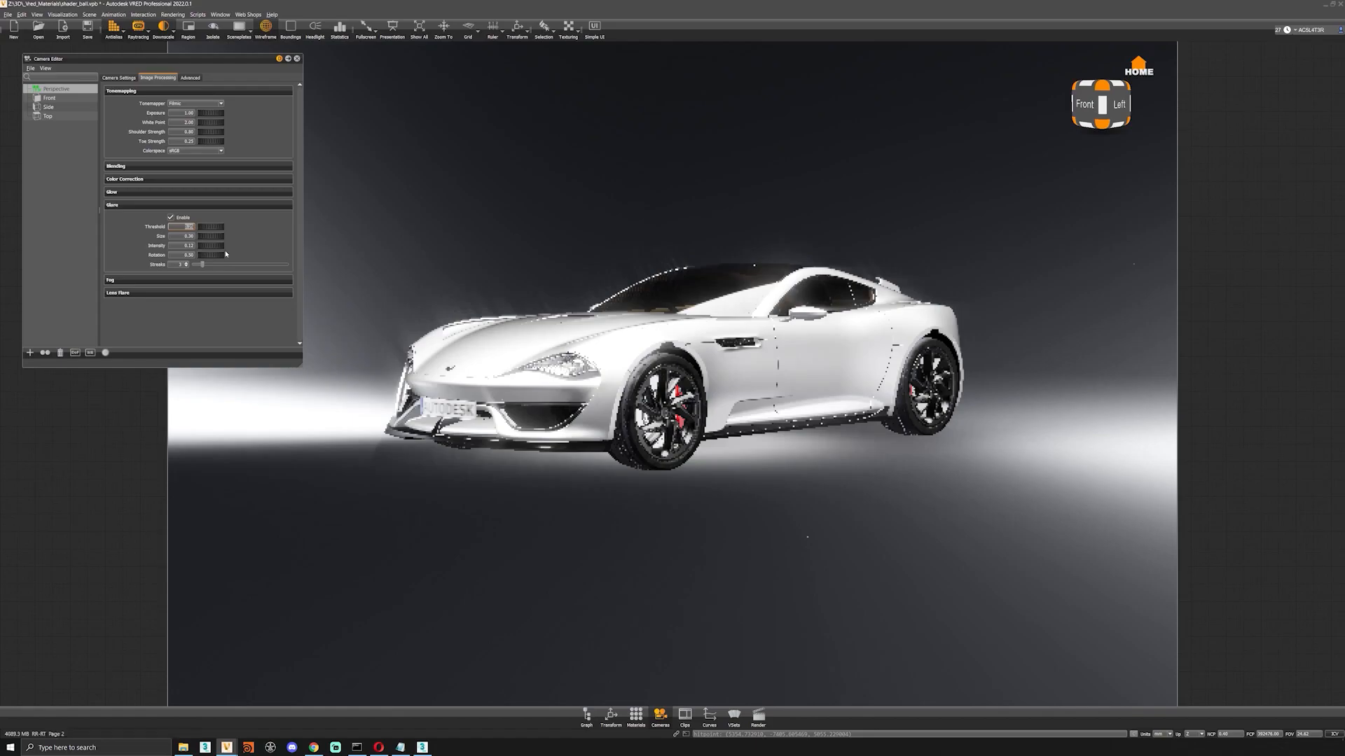
pyautogui.moveTo(211, 237); pyautogui.dragTo(143, 249)
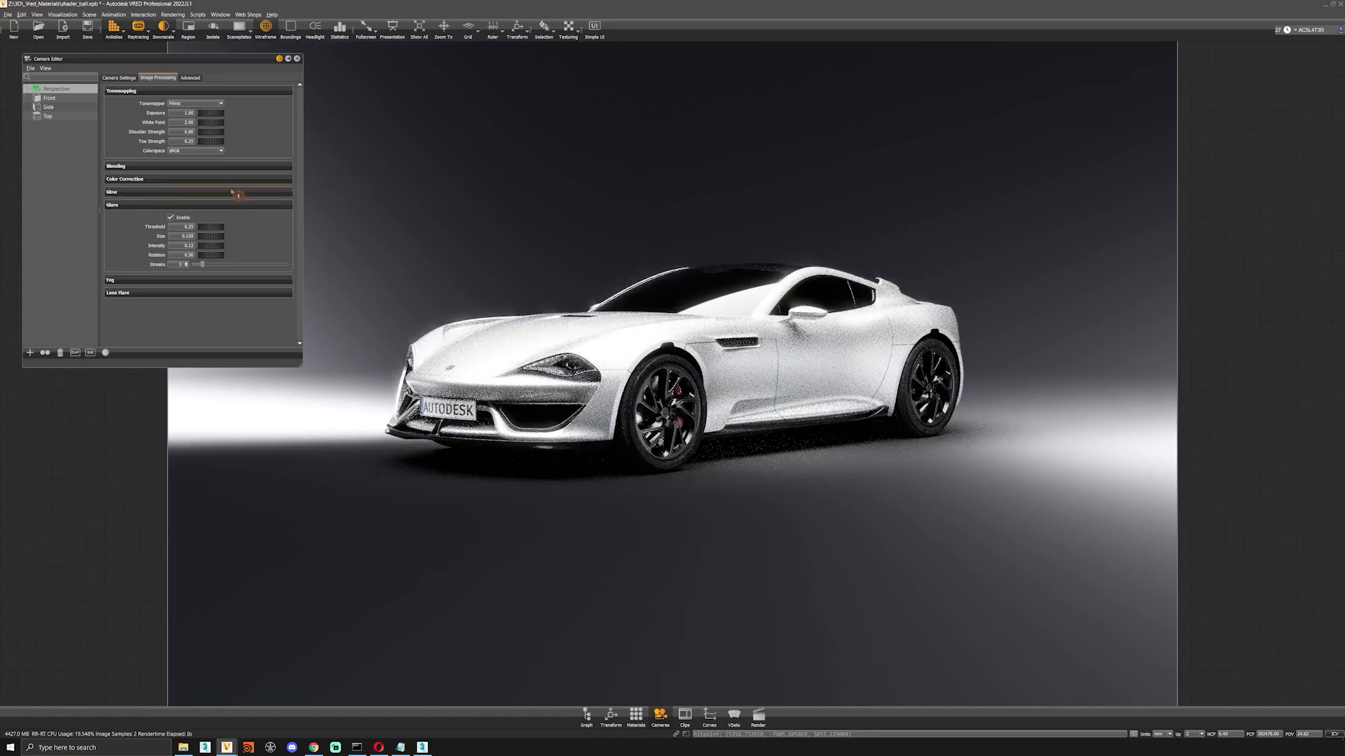
pyautogui.click(161, 206)
# Try adjusting the color correction's white balance and the tonemapping exposure, restoring the original values.
pyautogui.click(158, 178)
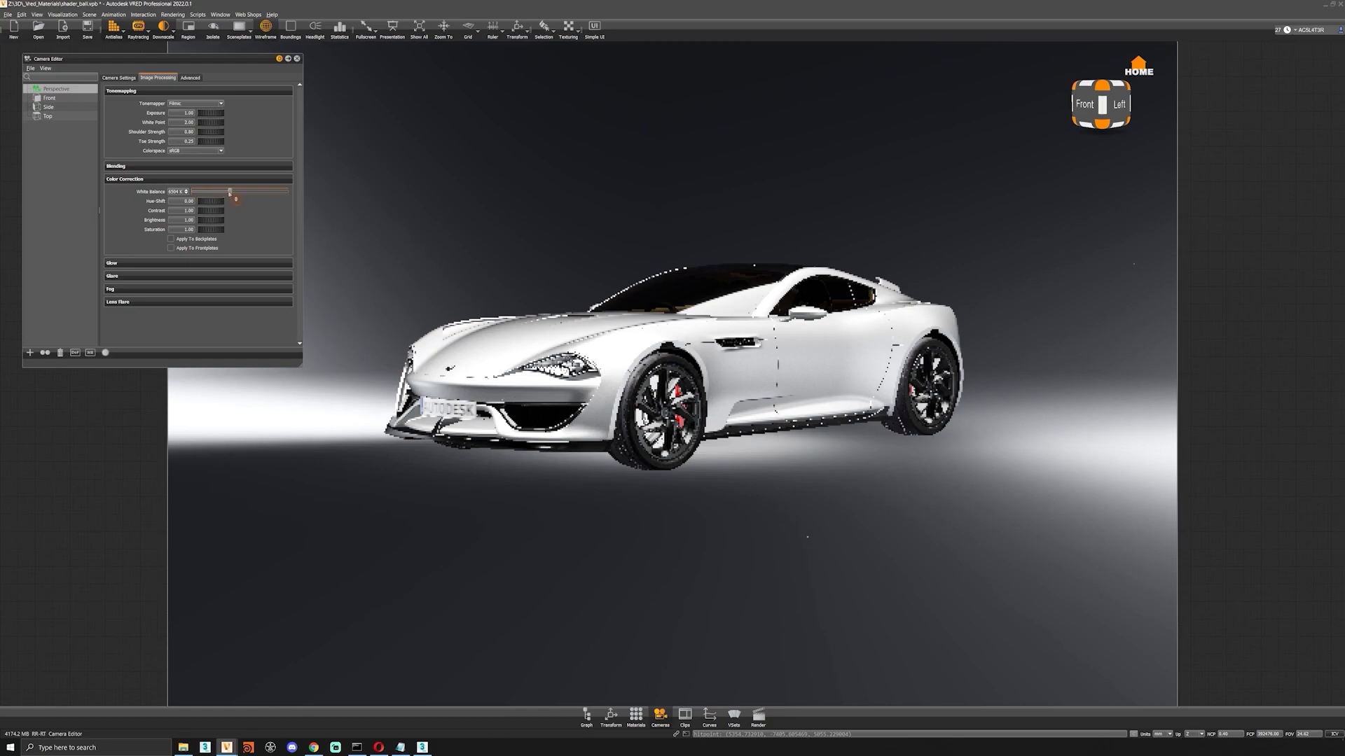
pyautogui.moveTo(230, 191); pyautogui.dragTo(257, 192)
pyautogui.moveTo(253, 196); pyautogui.dragTo(214, 211)
pyautogui.hotkey('ctrl', 'z')
pyautogui.hotkey('ctrl', 'z')
pyautogui.hotkey('ctrl', 'z')
pyautogui.moveTo(209, 124)
pyautogui.mouseDown()
pyautogui.moveTo(223, 114)
pyautogui.moveTo(184, 121)
pyautogui.moveTo(219, 124)
pyautogui.mouseUp()
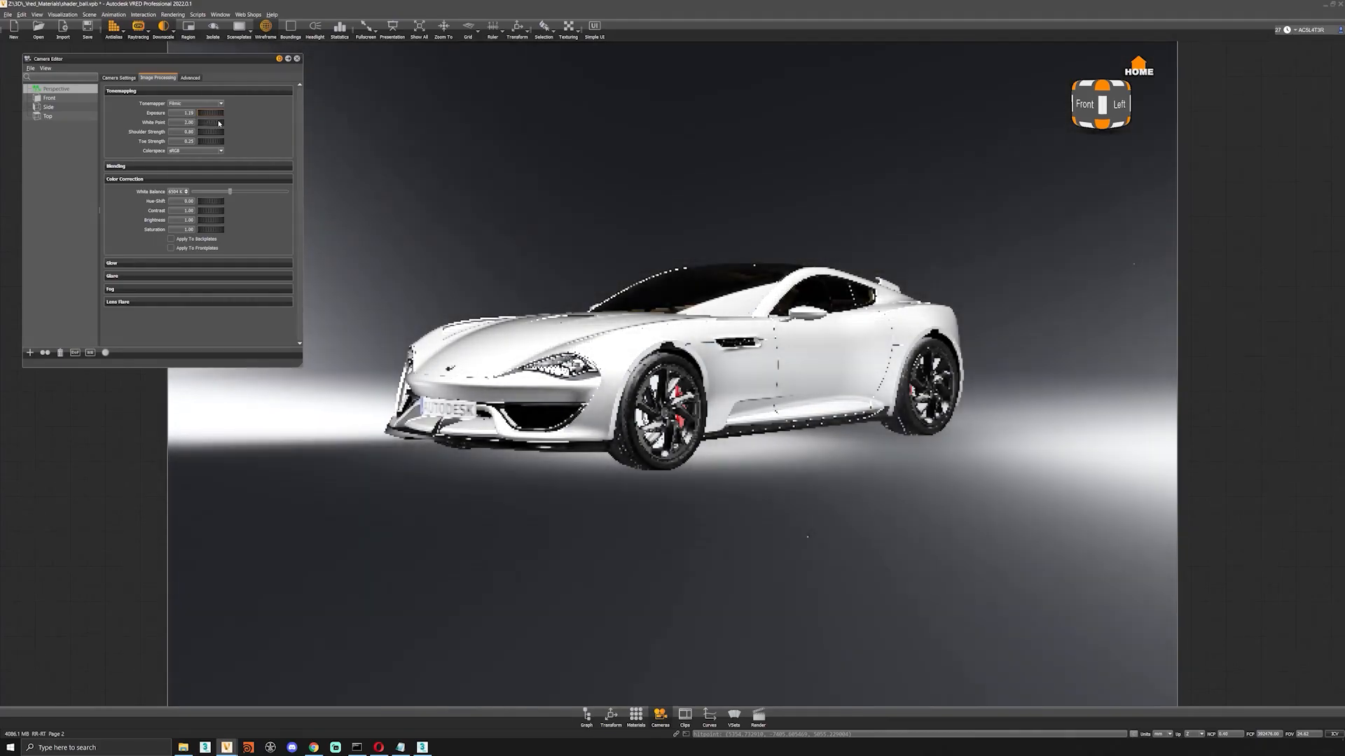
pyautogui.click(164, 114)
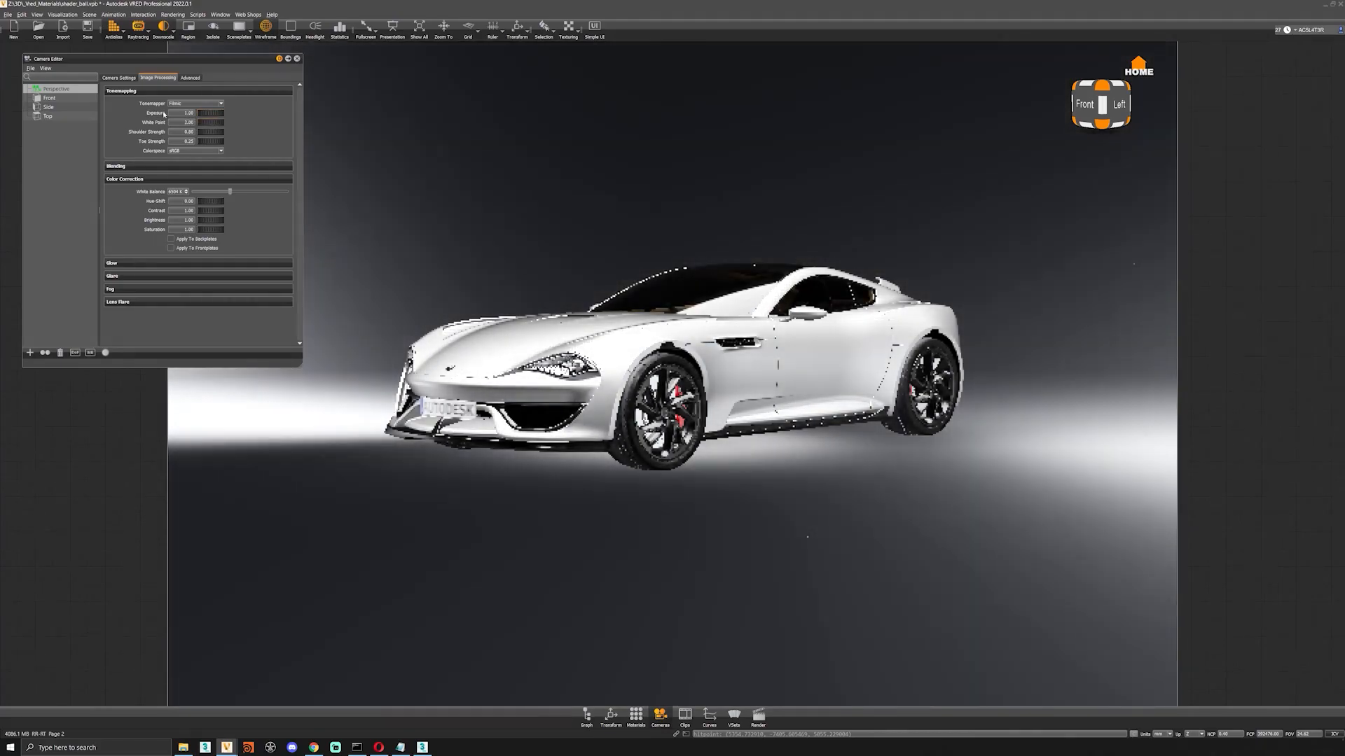
# Orbit the camera to the car's rear three-quarter view and set the focal length to 18 mm.
pyautogui.click(118, 78)
pyautogui.keyDown('alt'); pyautogui.moveTo(911, 421); pyautogui.dragTo(661, 422); pyautogui.keyUp('alt')
pyautogui.keyDown('alt'); pyautogui.moveTo(672, 479); pyautogui.dragTo(578, 485, button='middle'); pyautogui.keyUp('alt')
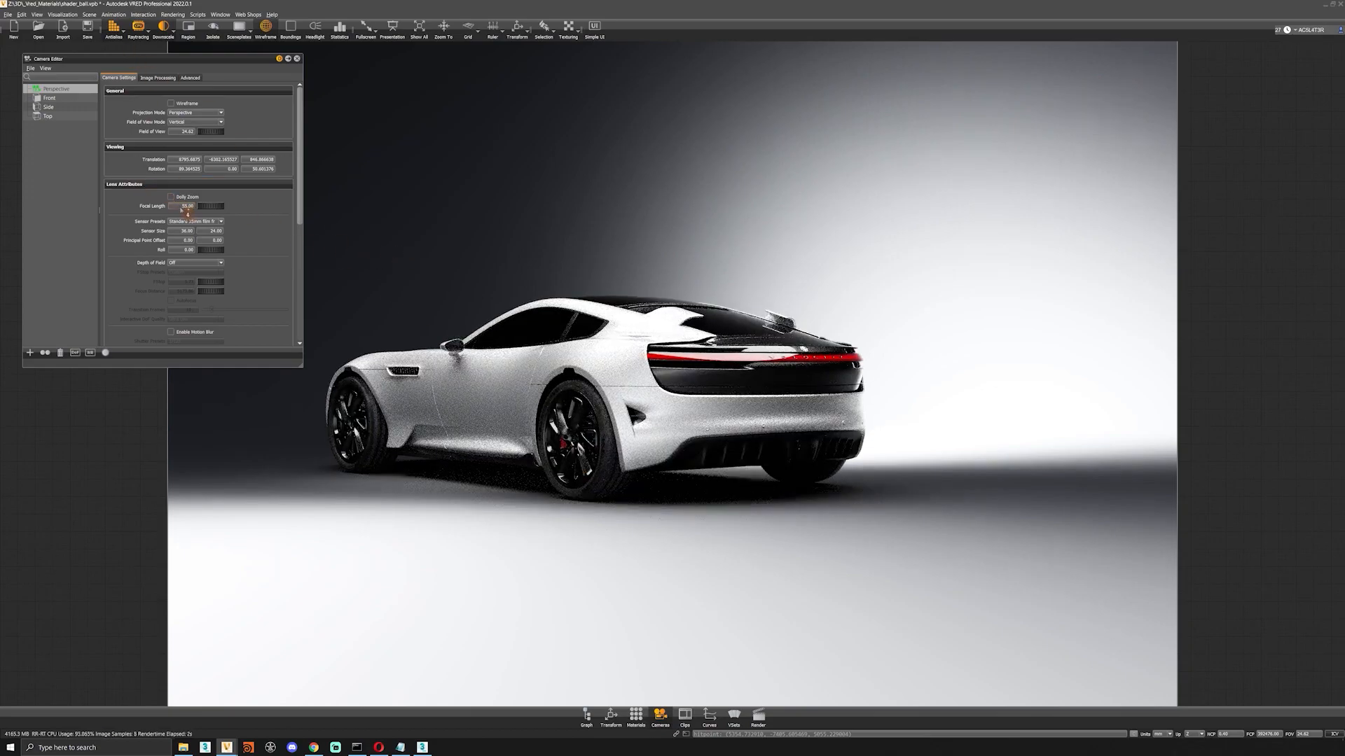
pyautogui.moveTo(215, 207); pyautogui.dragTo(276, 223)
pyautogui.write('18')
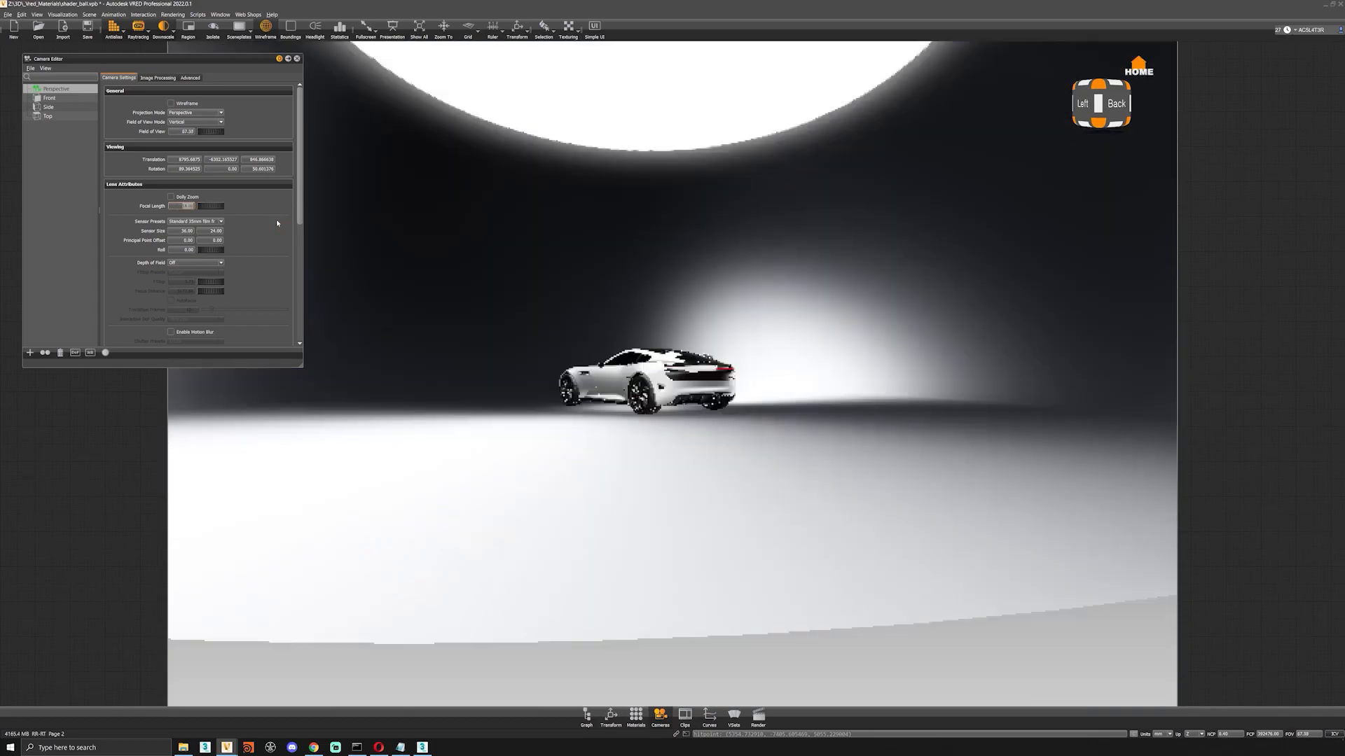
# Move the camera in on the car's rear corner, trying a 15 mm focal length and reframing the three-quarter view.
pyautogui.press('Return')
pyautogui.moveTo(610, 623); pyautogui.dragTo(640, 556)
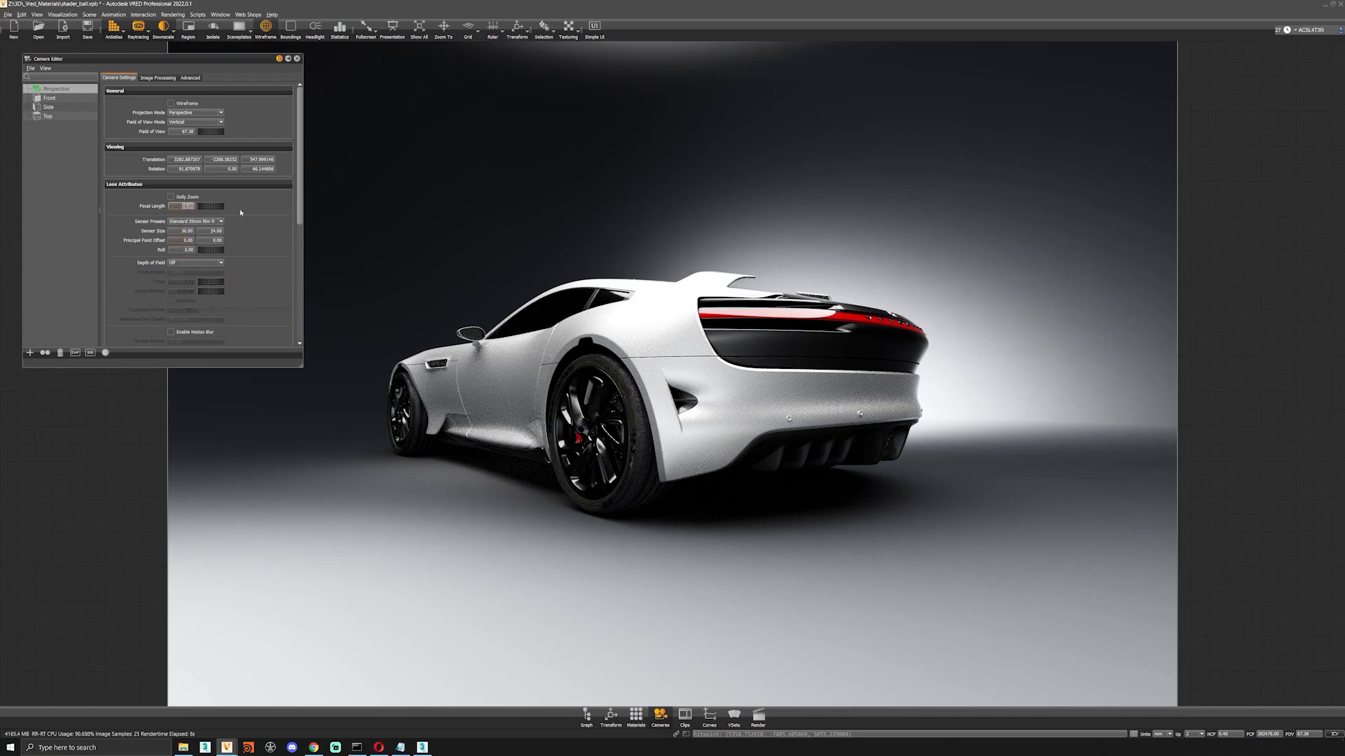
pyautogui.press('Return')
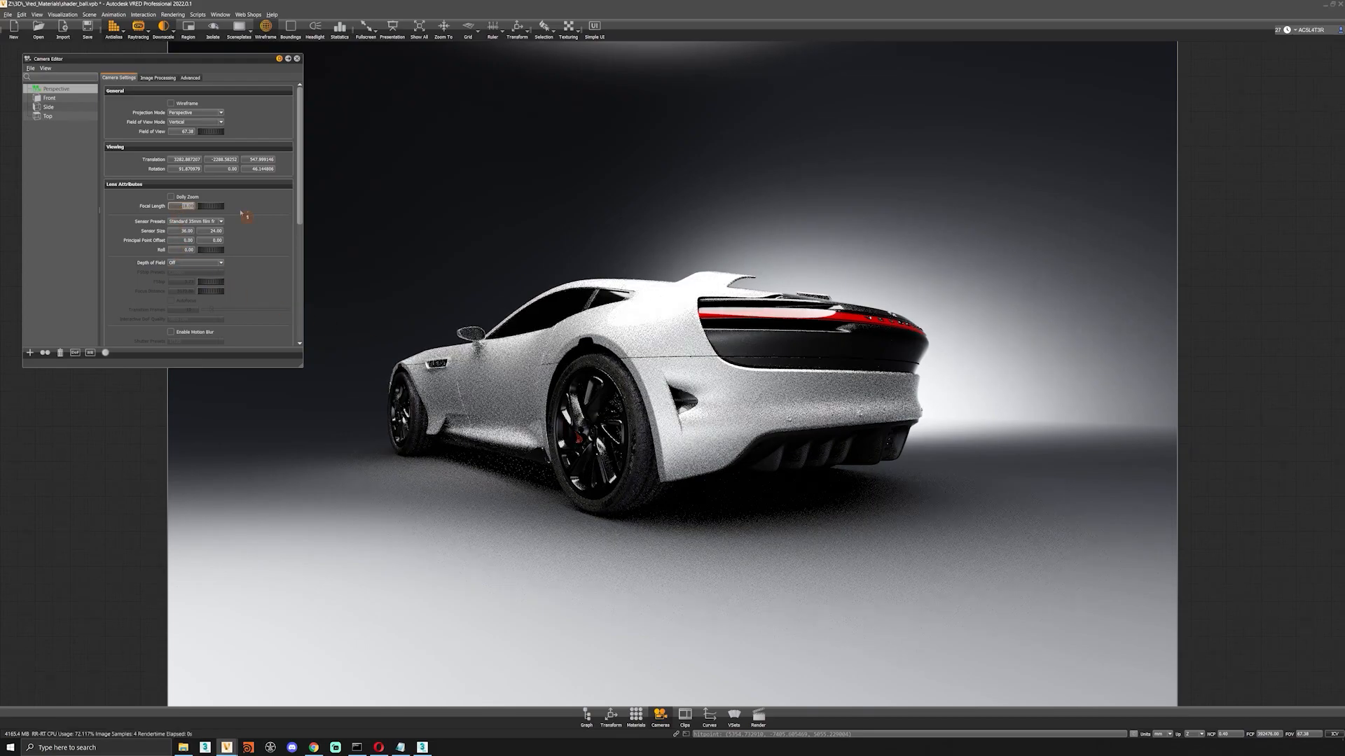
pyautogui.write('15')
pyautogui.press('Return')
pyautogui.press('Return')
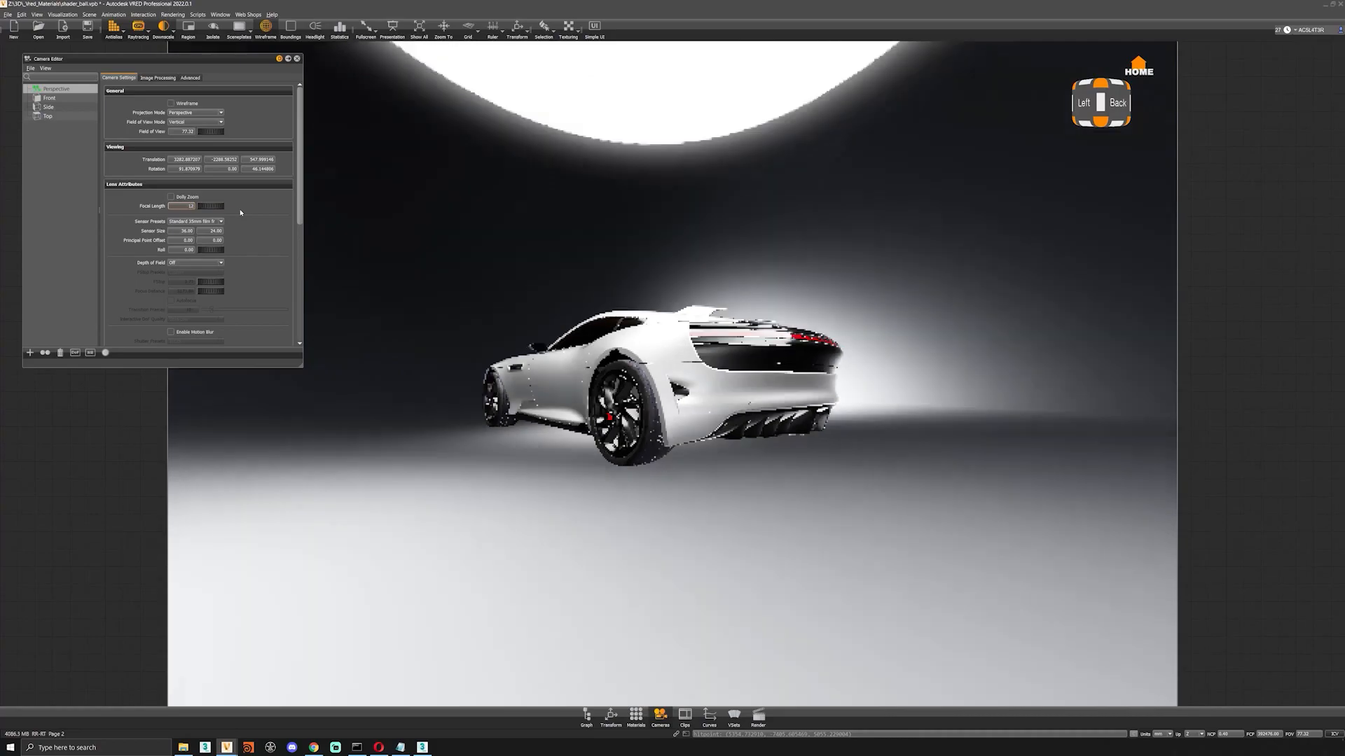
pyautogui.moveTo(445, 304); pyautogui.dragTo(601, 417, button='right')
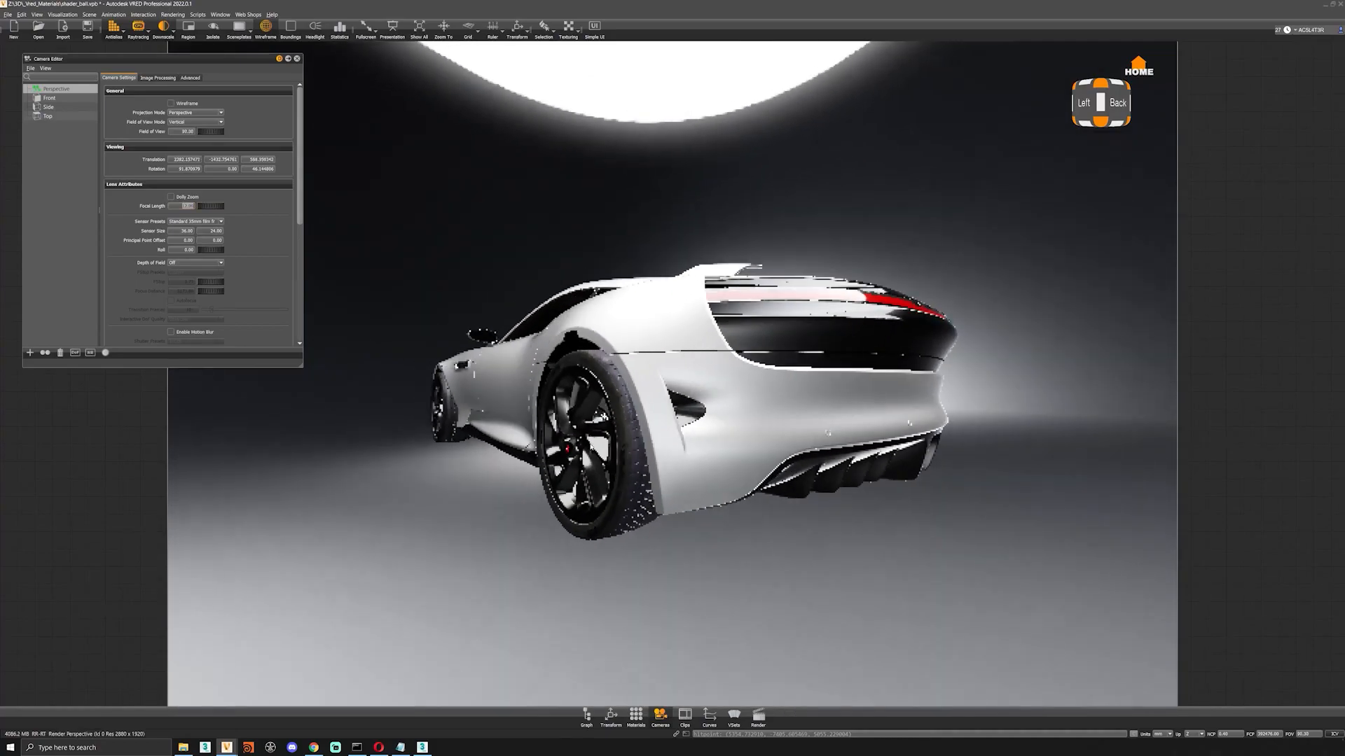
pyautogui.moveTo(504, 350); pyautogui.dragTo(510, 396)
pyautogui.moveTo(510, 397); pyautogui.dragTo(460, 371, button='right')
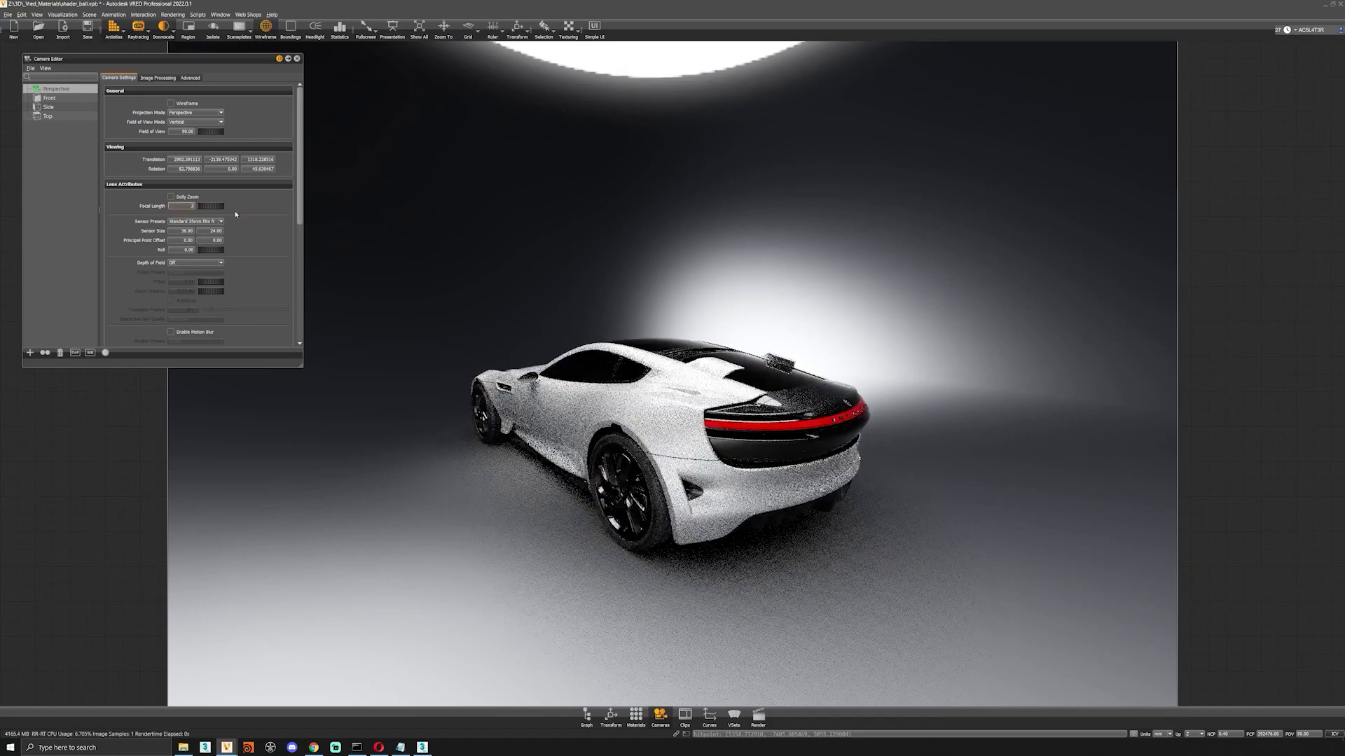
# Set the focal length to 35 mm and reframe the rear three-quarter view from a lower angle.
pyautogui.write('35')
pyautogui.press('Return')
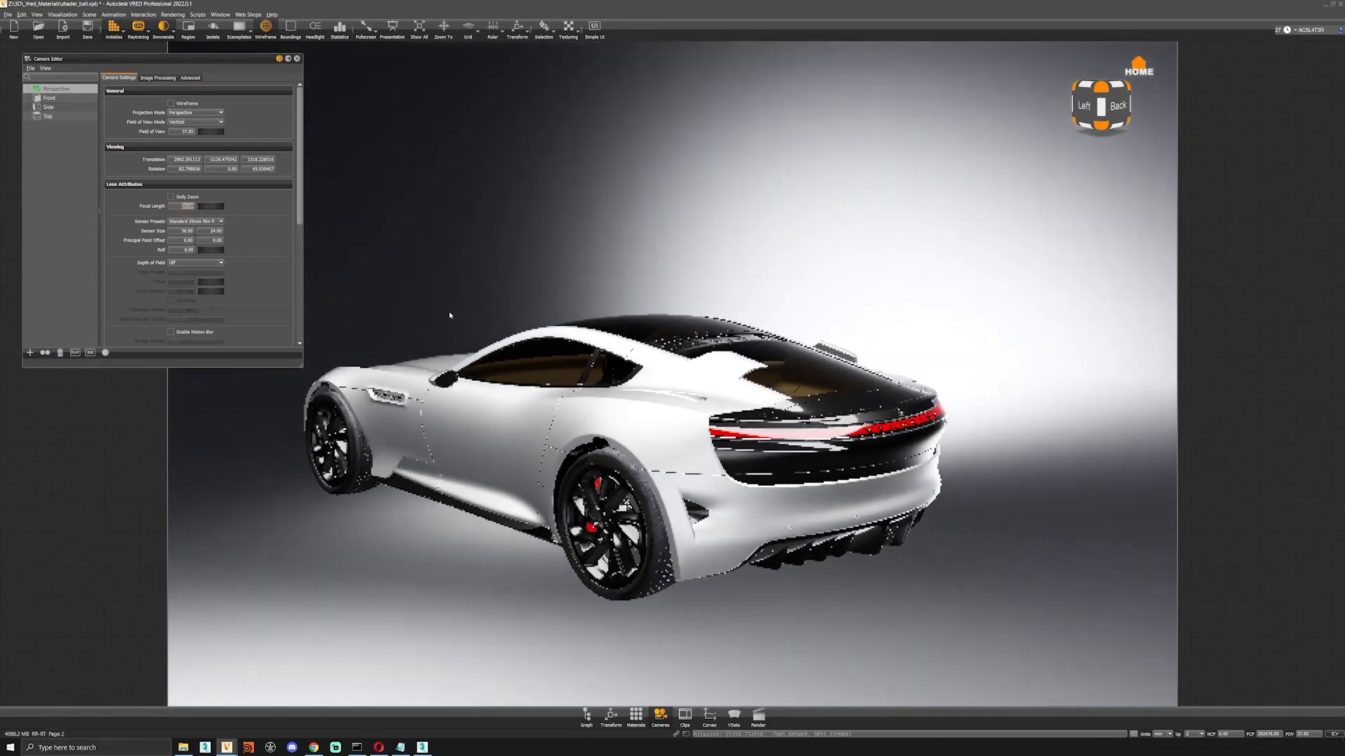
pyautogui.moveTo(450, 315); pyautogui.dragTo(464, 286)
pyautogui.moveTo(464, 286); pyautogui.dragTo(235, 287, button='right')
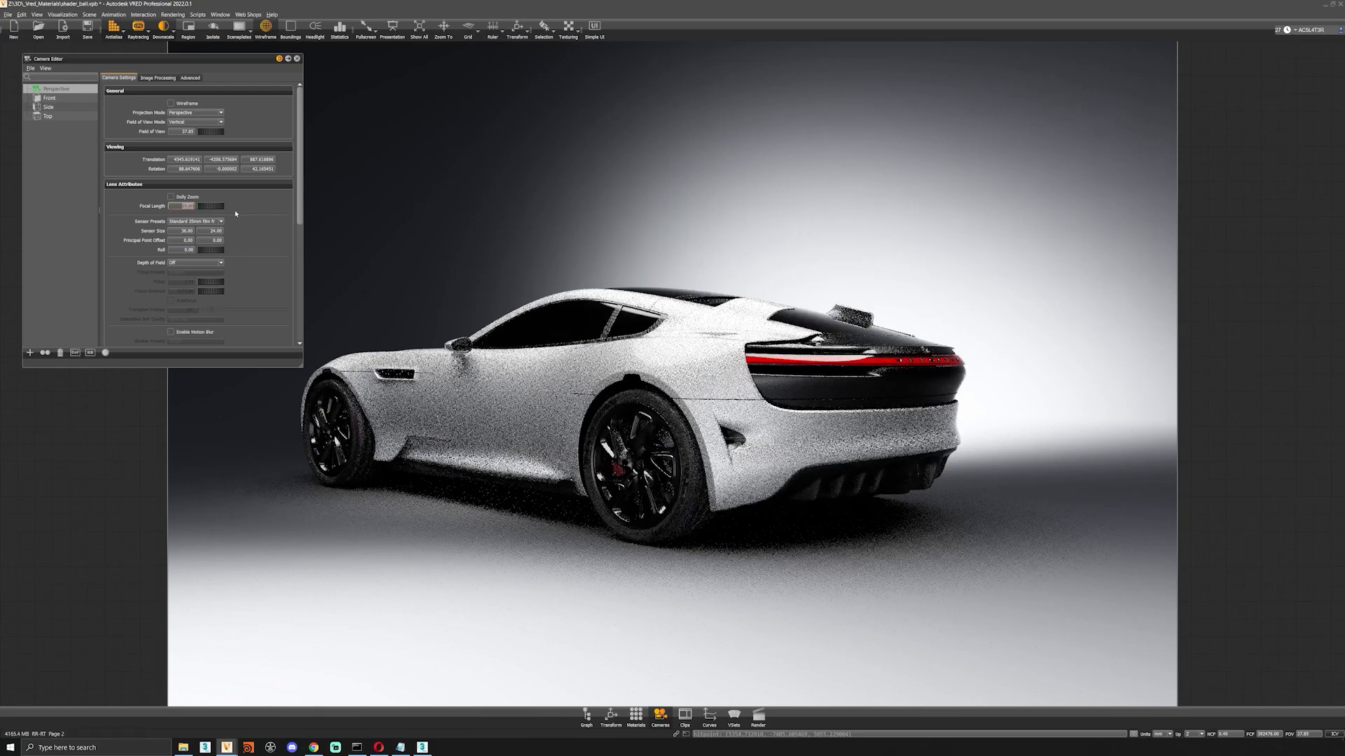
# Set the focal length to 85 mm and reframe the car's rear three-quarter view.
pyautogui.write('85')
pyautogui.press('Return')
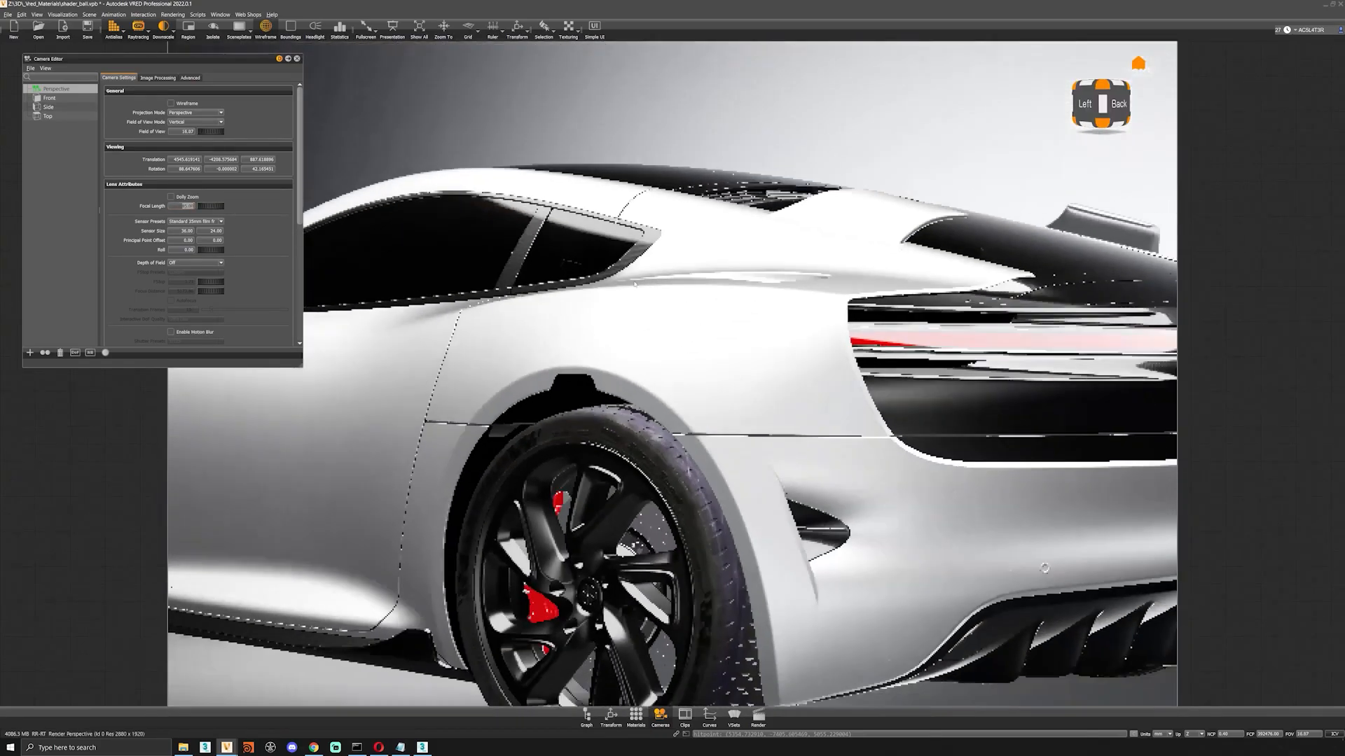
pyautogui.moveTo(651, 375); pyautogui.dragTo(638, 380, button='right')
pyautogui.moveTo(651, 388); pyautogui.dragTo(622, 400)
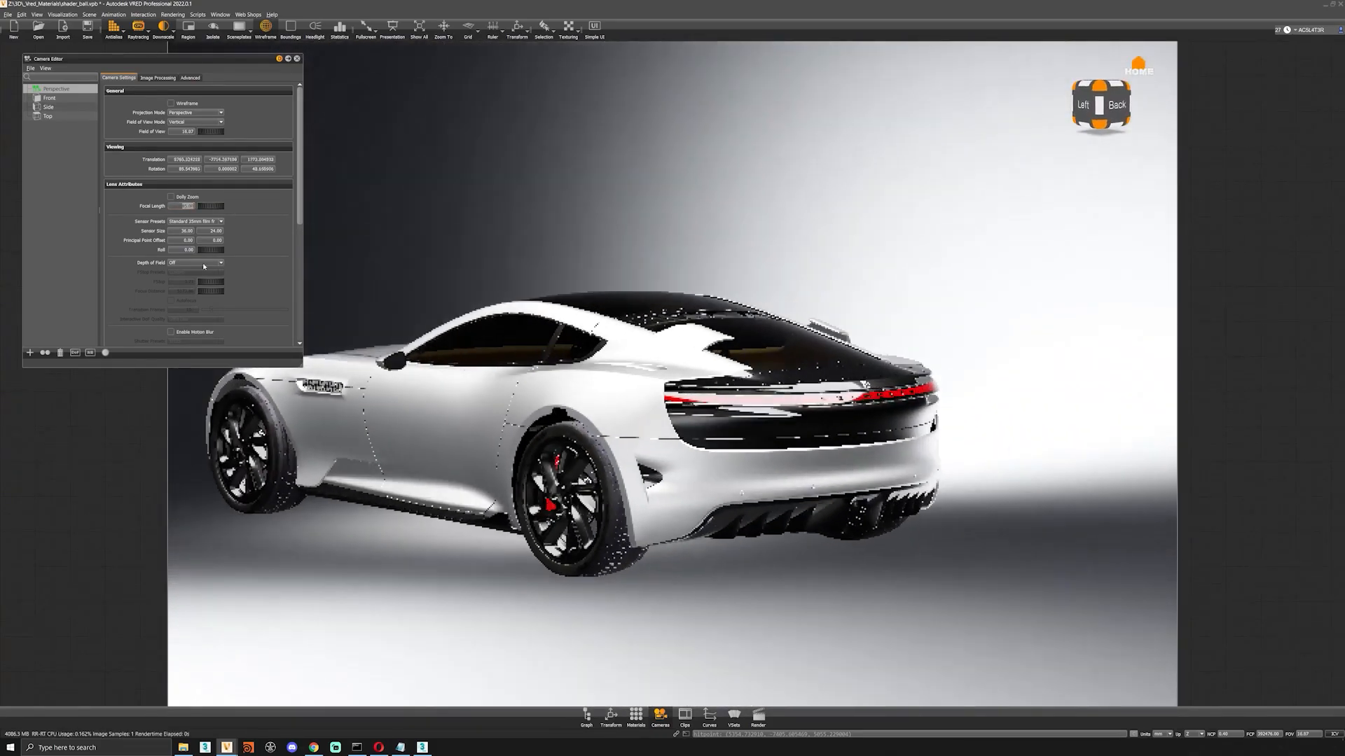
pyautogui.moveTo(557, 468); pyautogui.dragTo(627, 461)
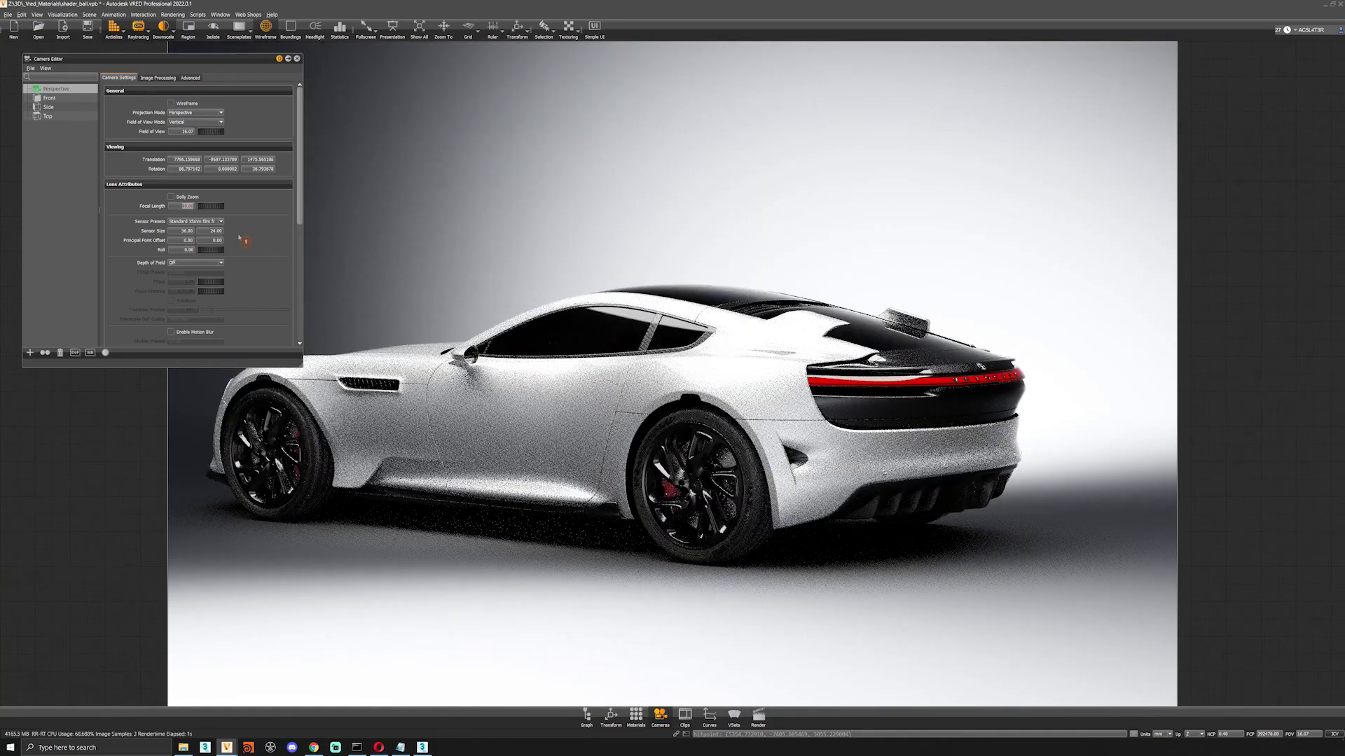
# Orbit the camera above the car, then bring it down to a close-up of the rear wheel.
pyautogui.moveTo(597, 362); pyautogui.dragTo(568, 277)
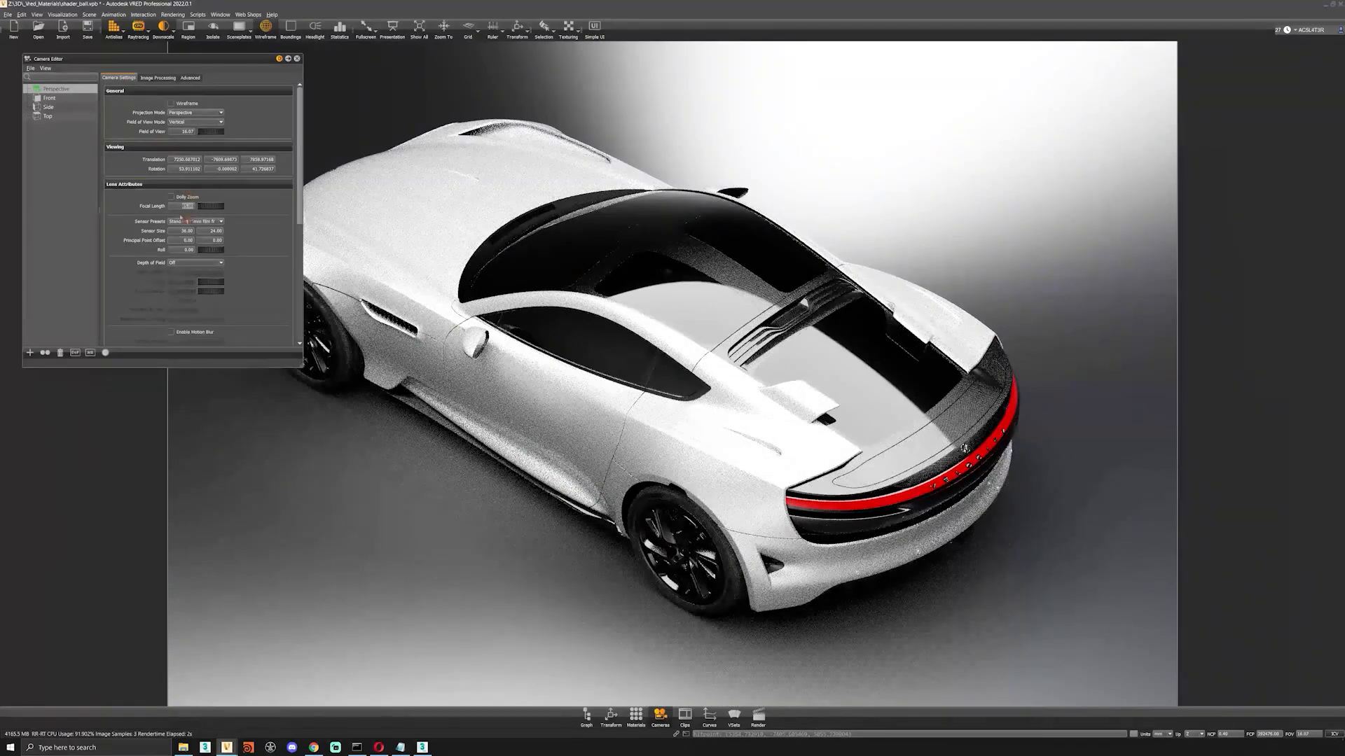
pyautogui.keyDown('alt'); pyautogui.moveTo(700, 455); pyautogui.dragTo(728, 339); pyautogui.keyUp('alt')
pyautogui.keyDown('alt'); pyautogui.moveTo(728, 340); pyautogui.dragTo(798, 379, button='right'); pyautogui.keyUp('alt')
pyautogui.moveTo(798, 379); pyautogui.dragTo(774, 434)
pyautogui.moveTo(774, 435); pyautogui.dragTo(666, 349, button='middle')
pyautogui.moveTo(666, 349); pyautogui.dragTo(736, 350, button='right')
pyautogui.moveTo(735, 350); pyautogui.dragTo(684, 210)
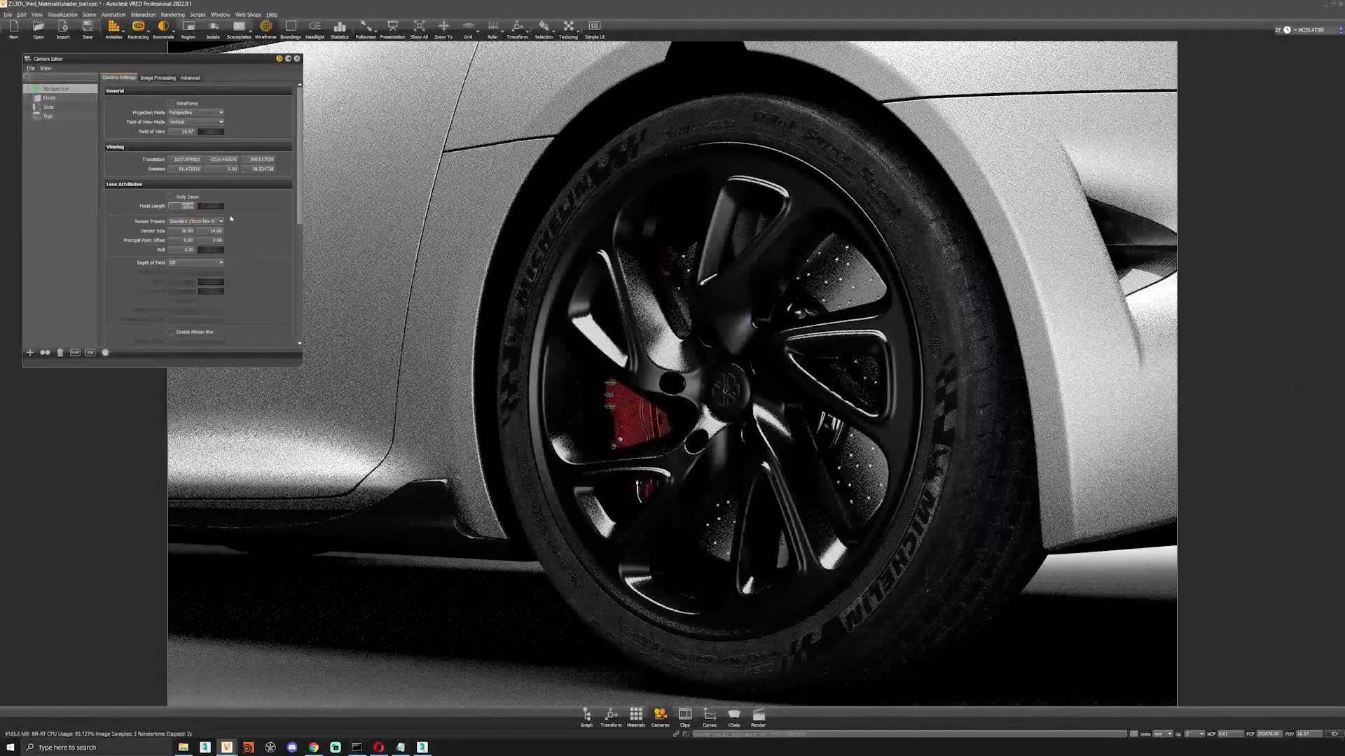
# Try an 18 mm focal length on the rear wheel close-up and reposition the camera around the wheel.
pyautogui.write('18')
pyautogui.press('Return')
pyautogui.moveTo(719, 448); pyautogui.dragTo(730, 608, button='right')
pyautogui.moveTo(727, 493); pyautogui.dragTo(638, 473, button='middle')
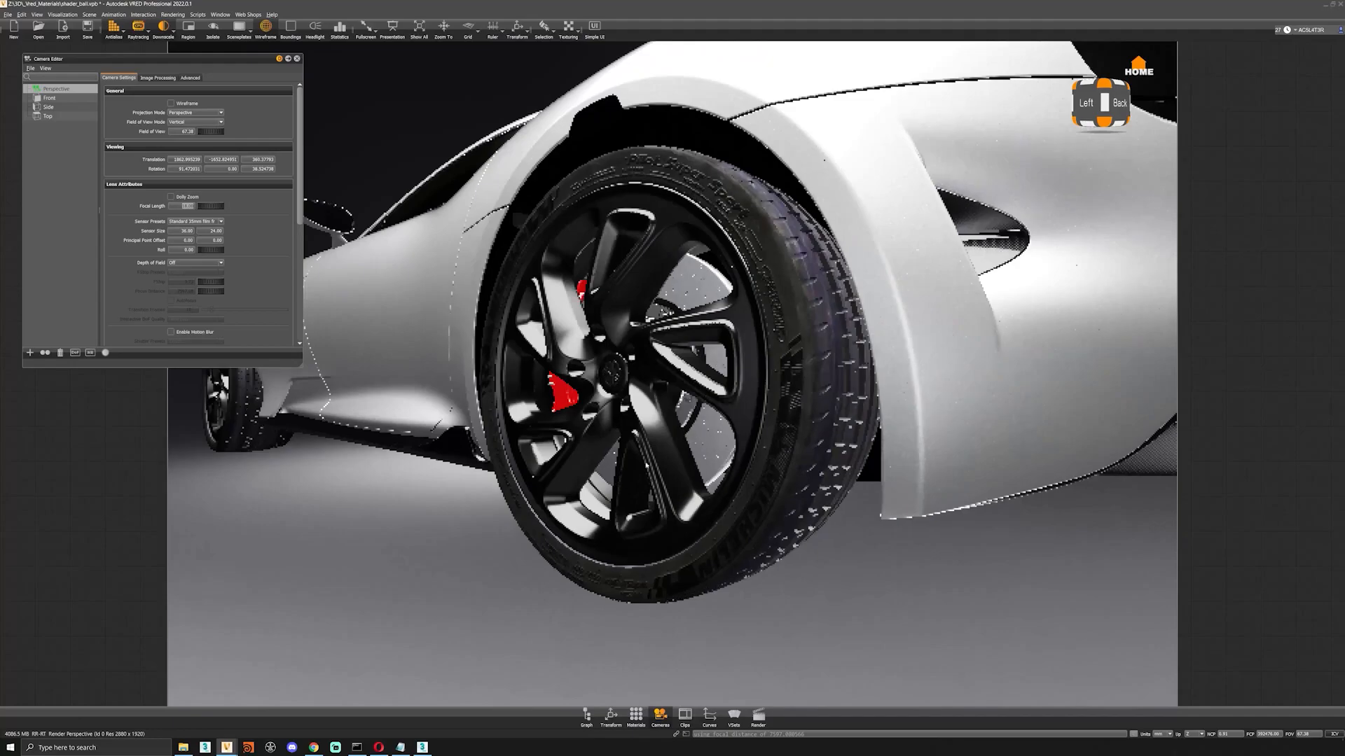
pyautogui.moveTo(639, 473); pyautogui.dragTo(658, 475, button='right')
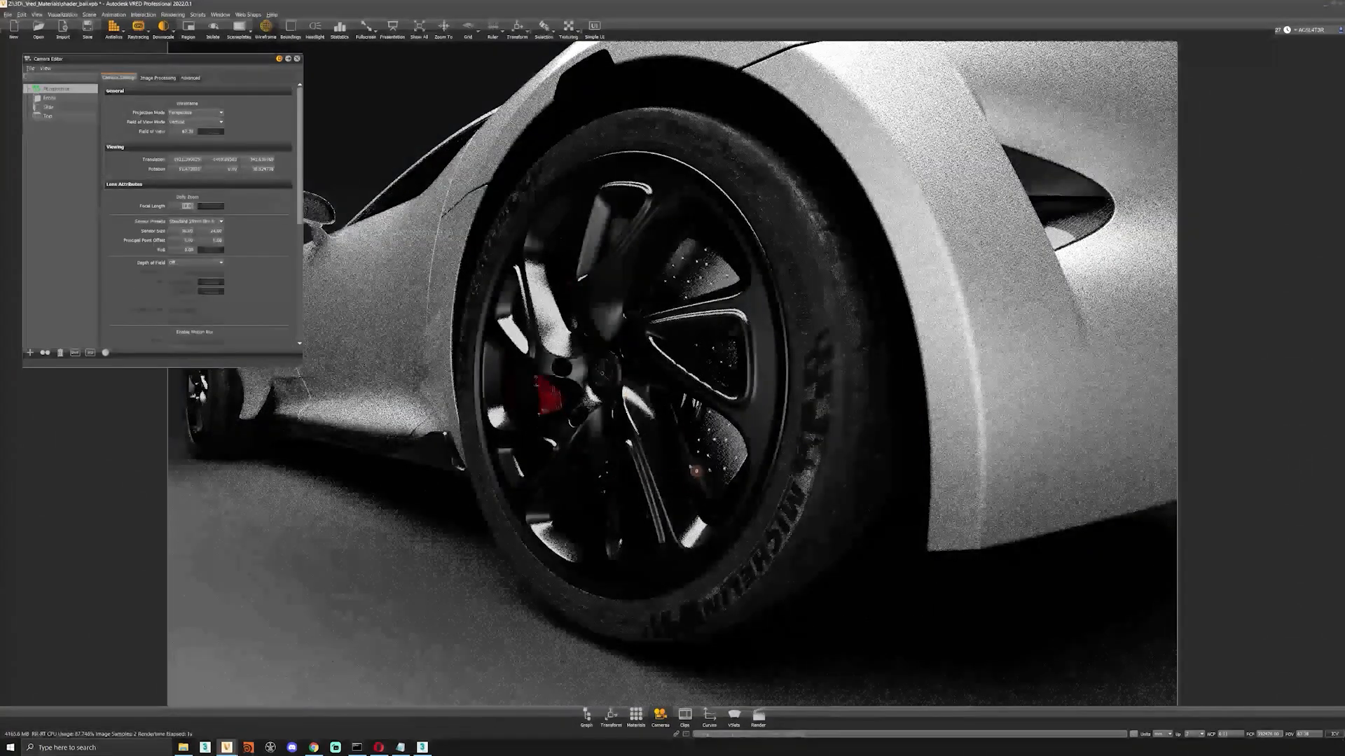
pyautogui.moveTo(631, 396); pyautogui.dragTo(595, 301, button='right')
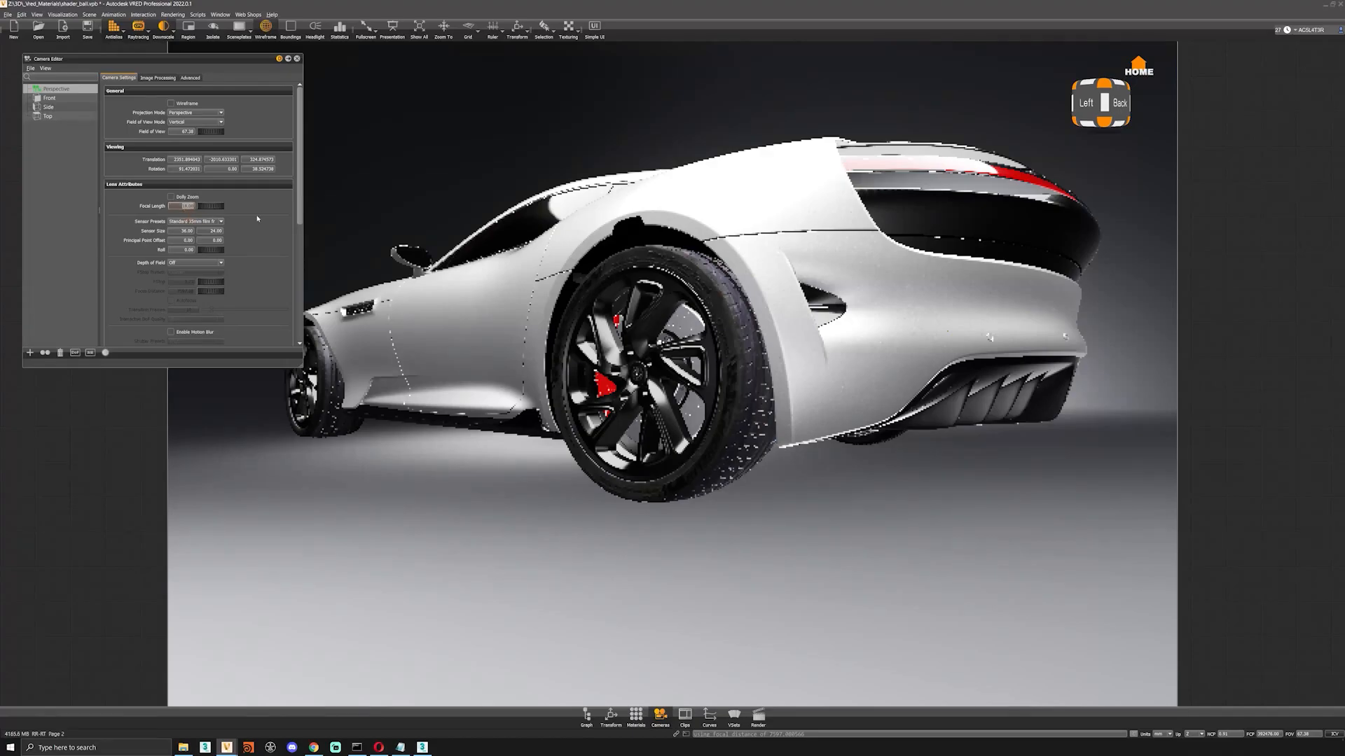
# Set the focal length to 35 mm and orbit to the car's right rear three-quarter view.
pyautogui.write('35')
pyautogui.press('Return')
pyautogui.scroll(-8, 477, 364)
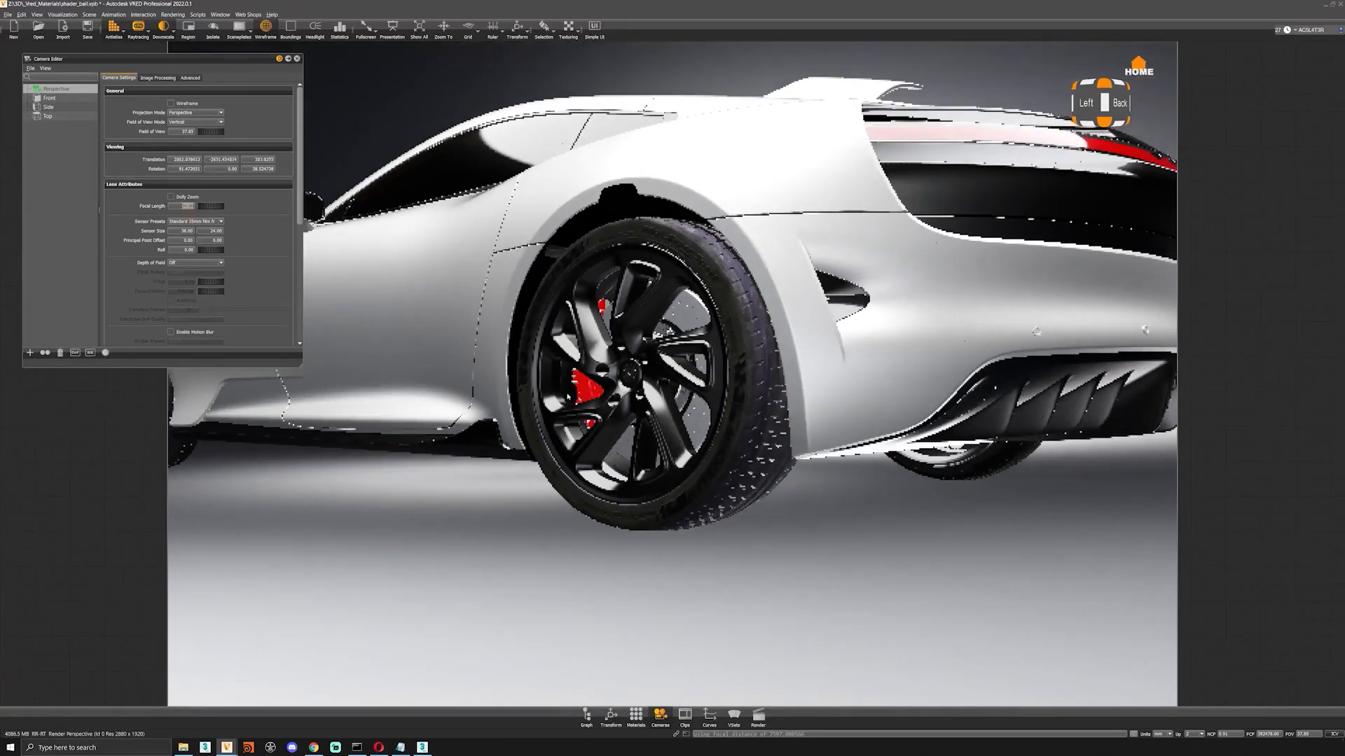
pyautogui.moveTo(483, 371); pyautogui.dragTo(384, 432)
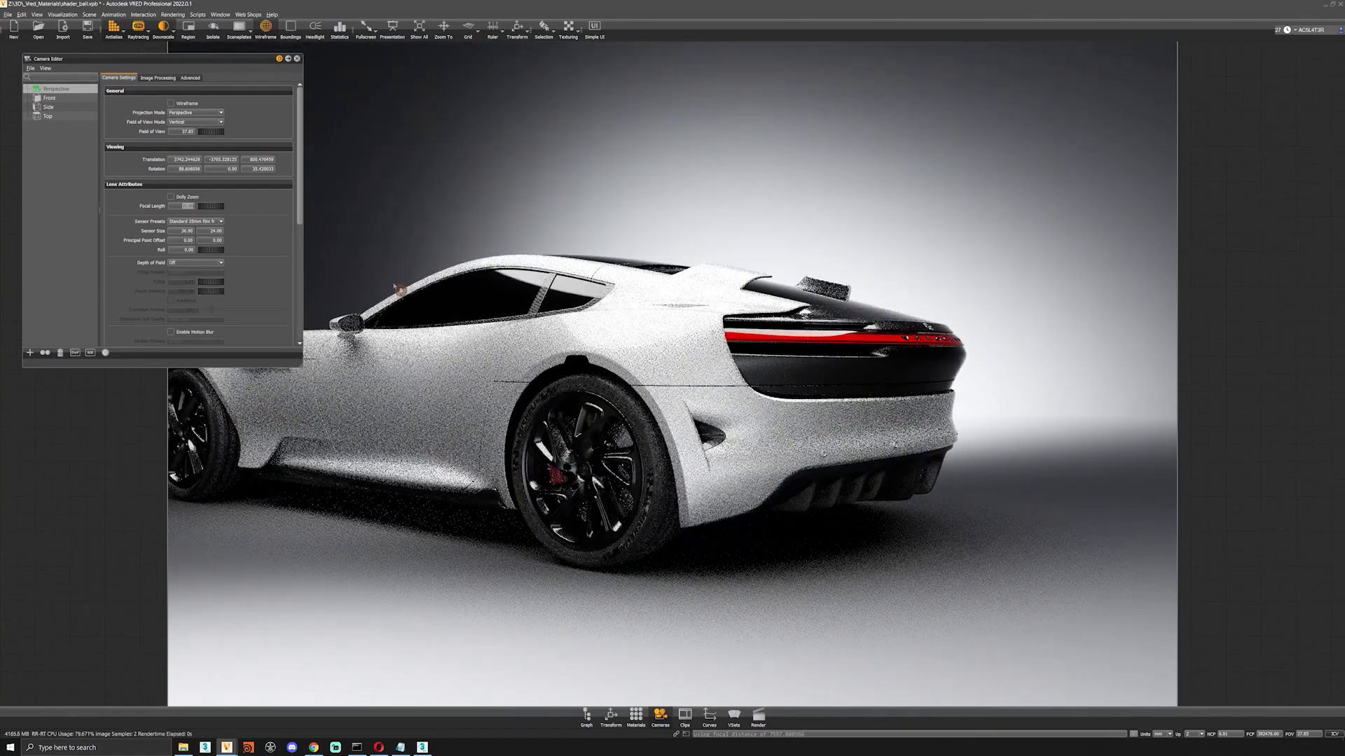
pyautogui.moveTo(722, 465); pyautogui.dragTo(629, 483)
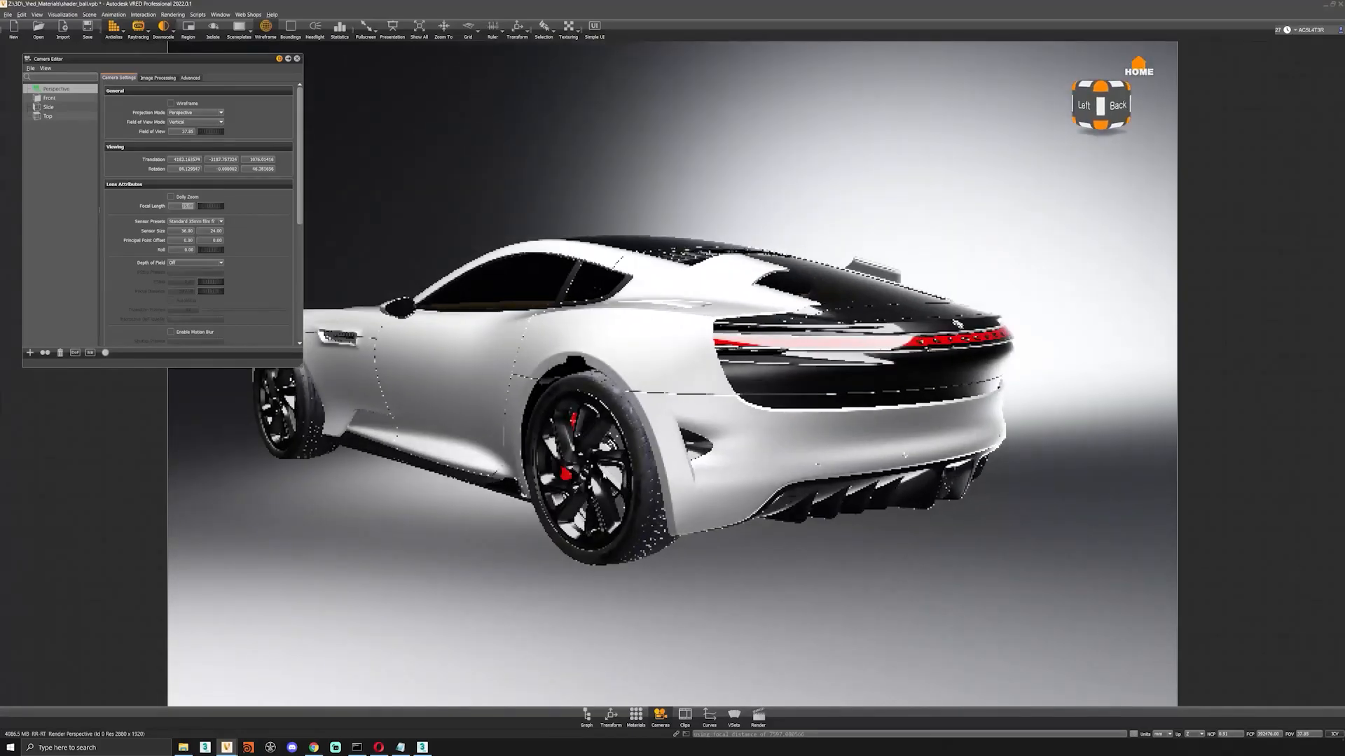
pyautogui.moveTo(629, 485); pyautogui.dragTo(741, 475, button='middle')
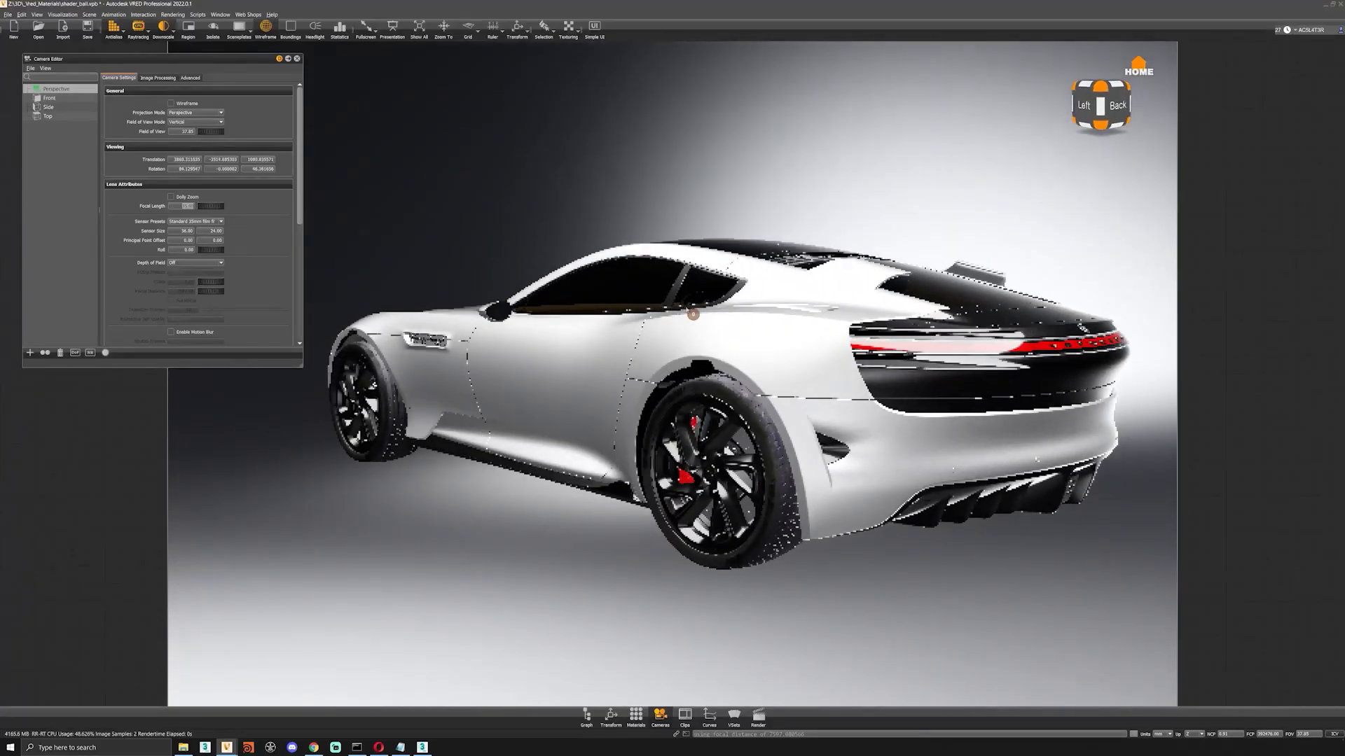
pyautogui.moveTo(693, 315); pyautogui.dragTo(648, 336)
pyautogui.moveTo(701, 329); pyautogui.dragTo(666, 241, button='right')
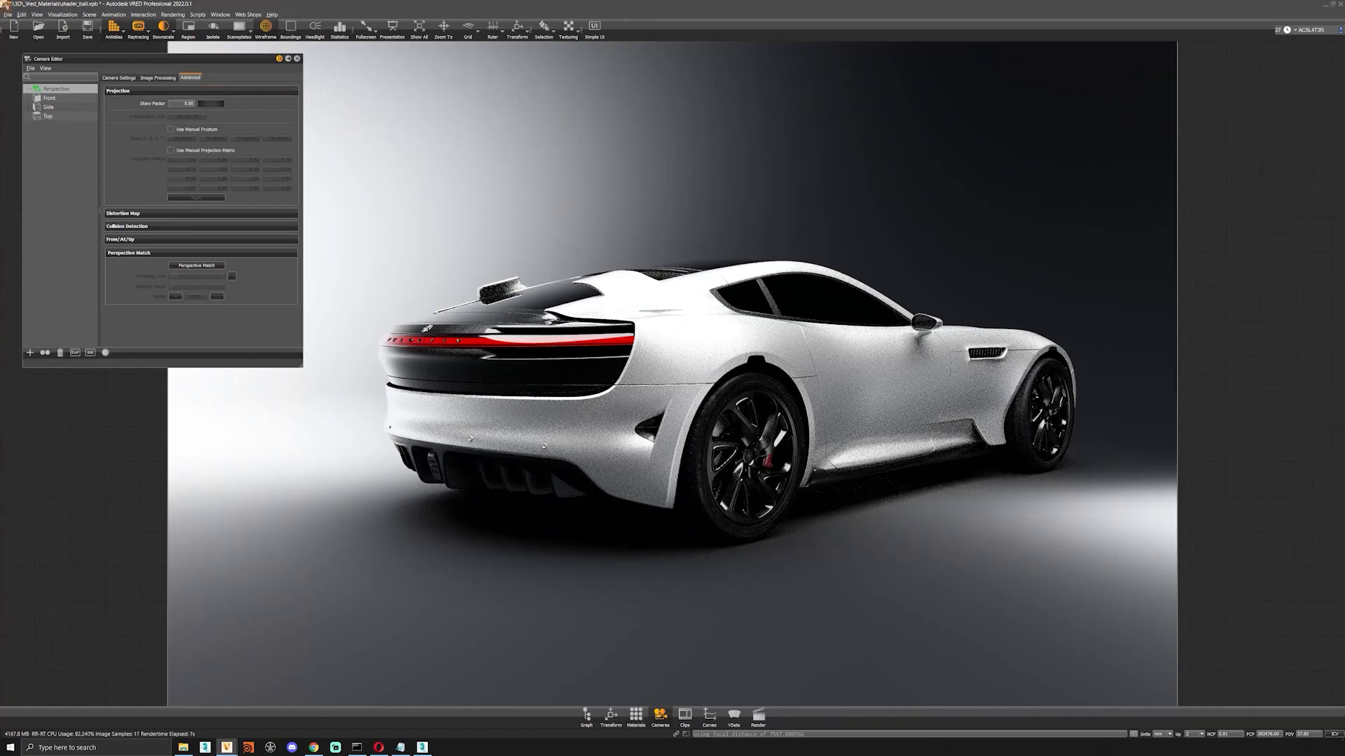
pyautogui.moveTo(79, 60); pyautogui.dragTo(301, 279)
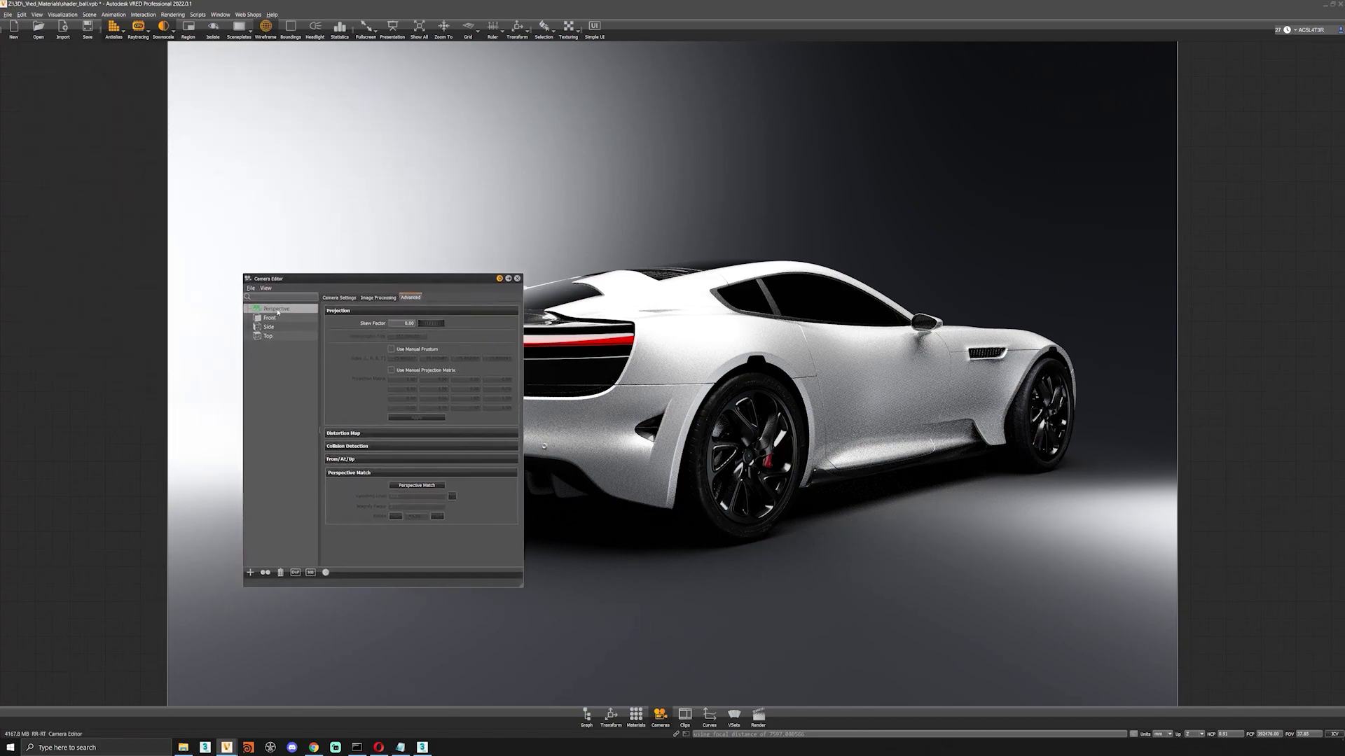
pyautogui.rightClick(278, 312)
pyautogui.moveTo(330, 318)
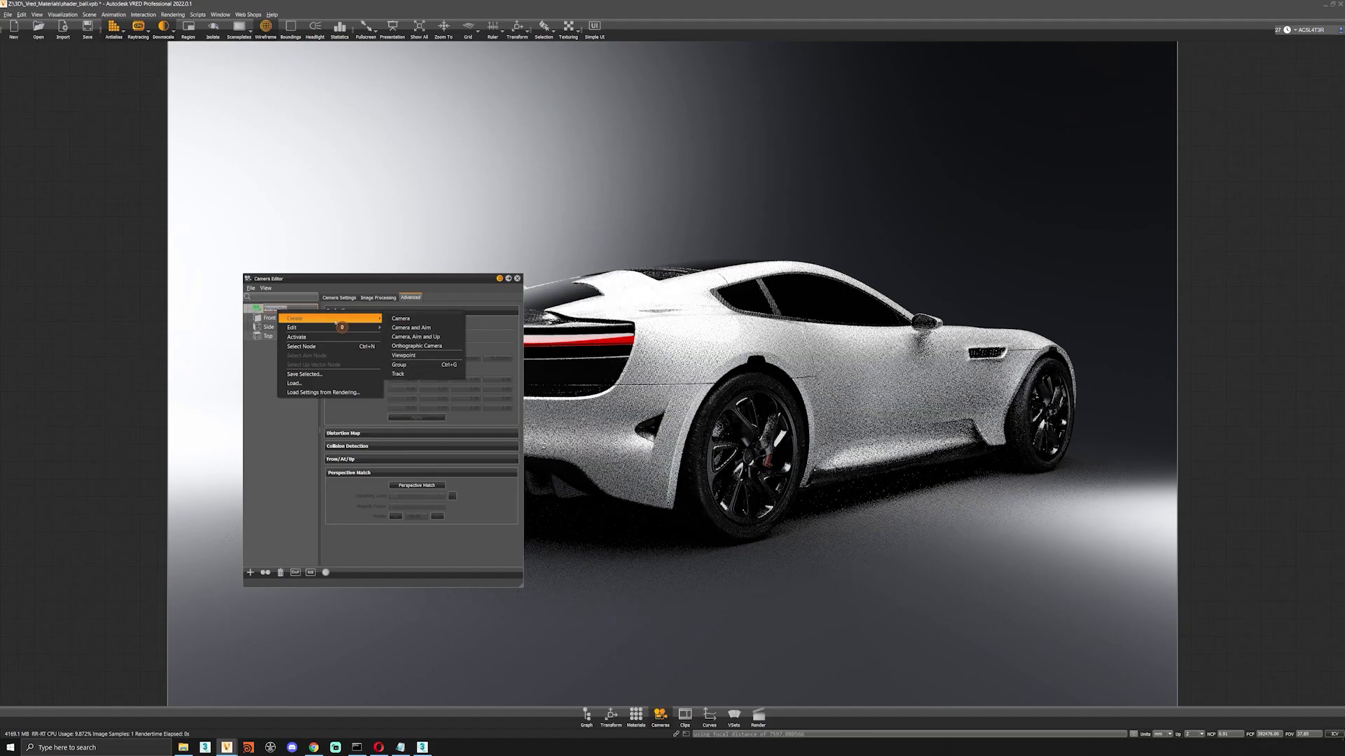
pyautogui.click(352, 500)
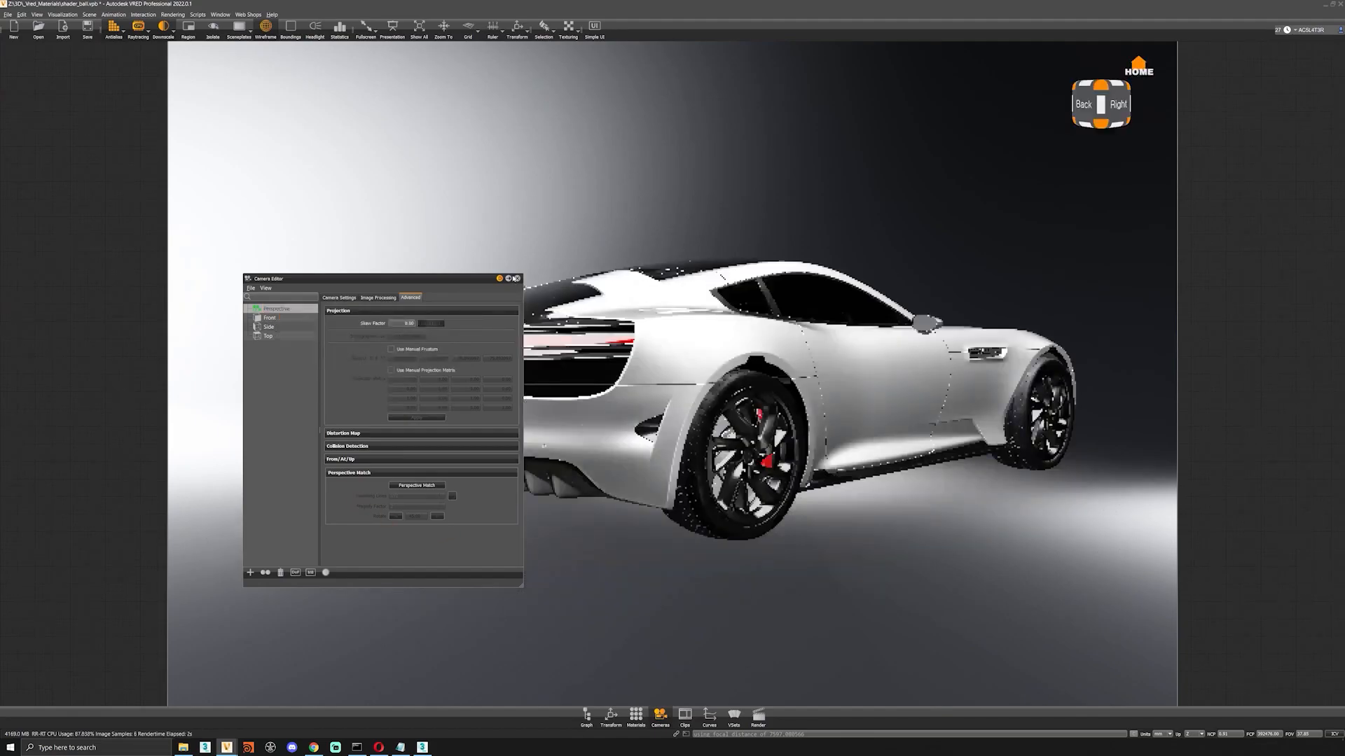
pyautogui.click(516, 278)
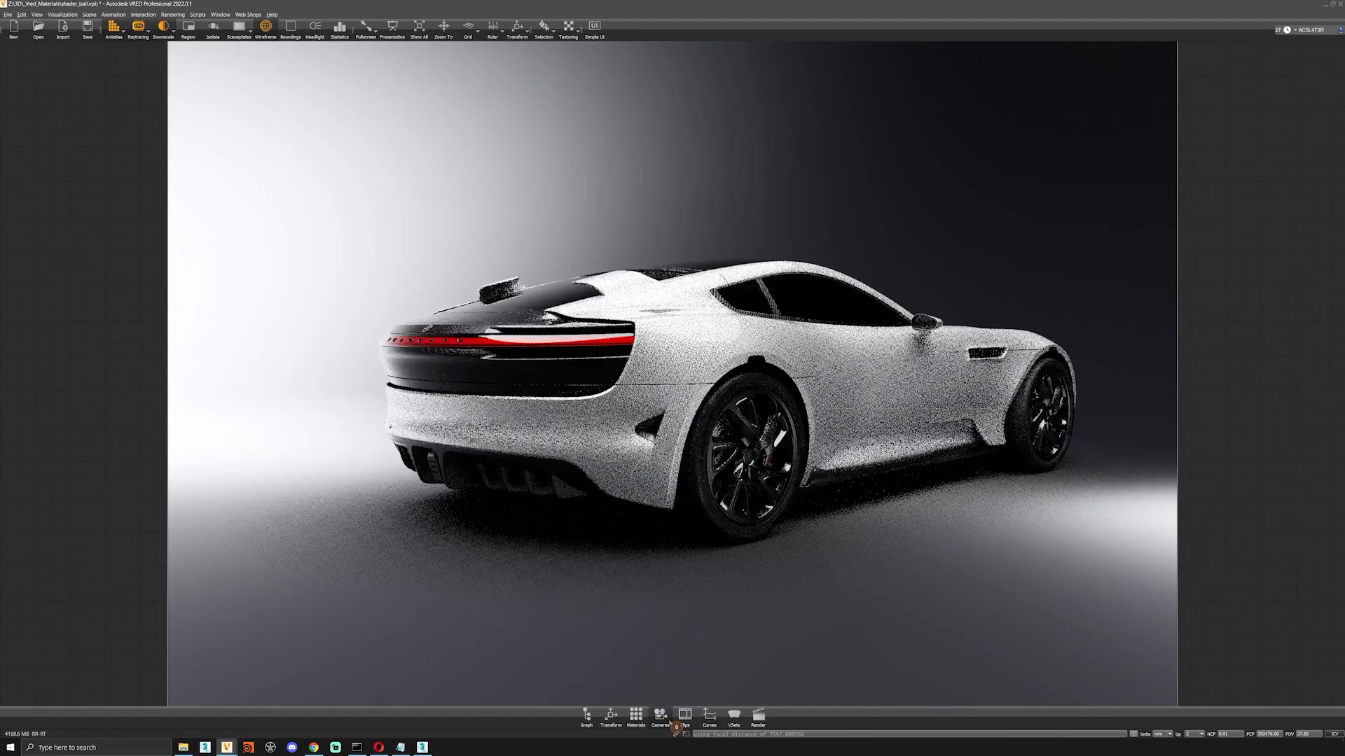
pyautogui.click(662, 717)
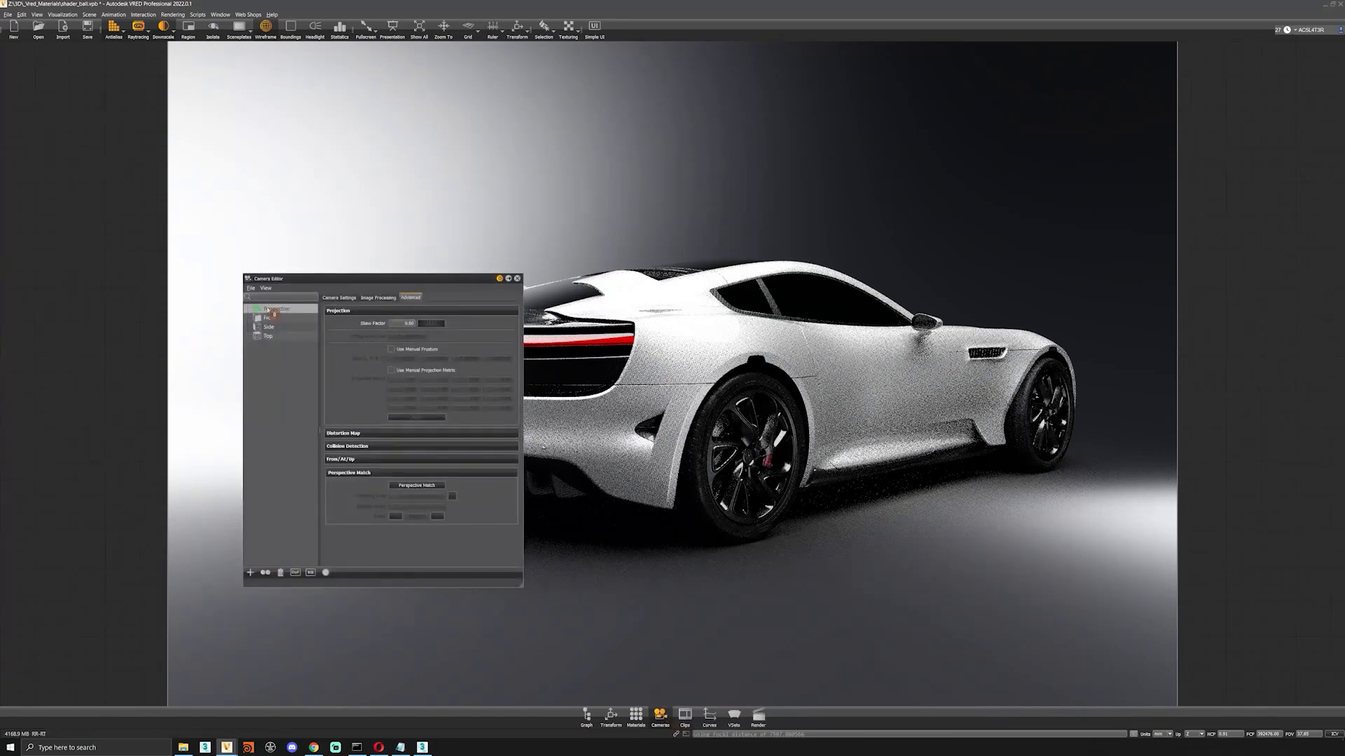
pyautogui.rightClick(283, 313)
pyautogui.moveTo(304, 320)
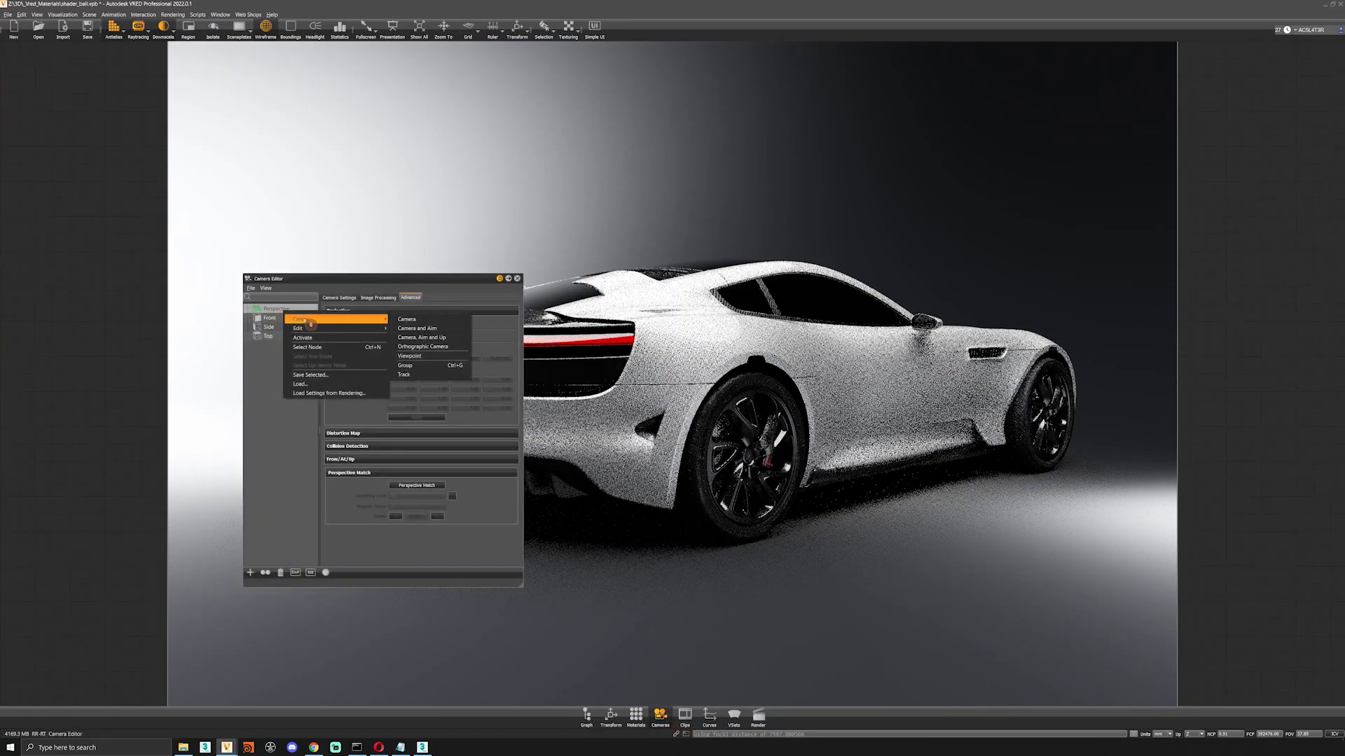
pyautogui.click(274, 396)
# Create a viewpoint of the right rear view under the perspective camera and show the camera's settings.
pyautogui.rightClick(284, 312)
pyautogui.moveTo(306, 319)
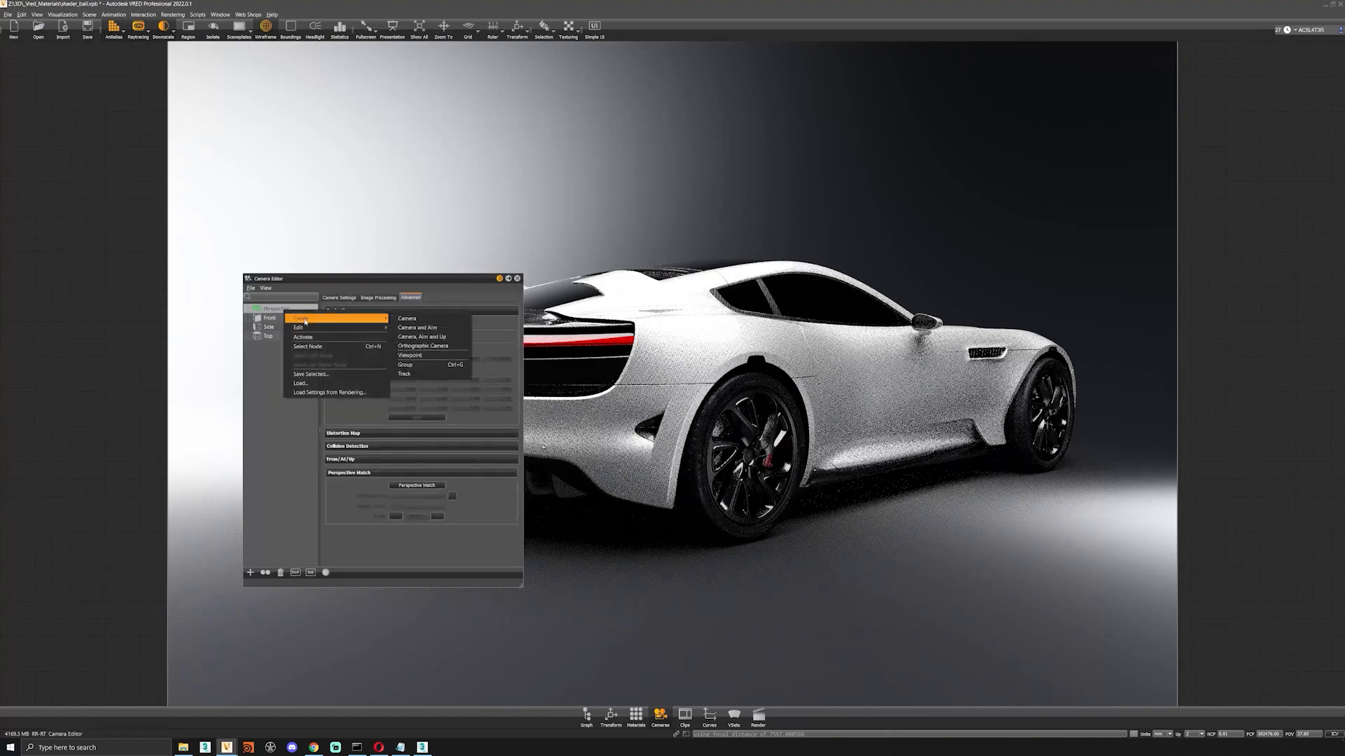
pyautogui.click(425, 356)
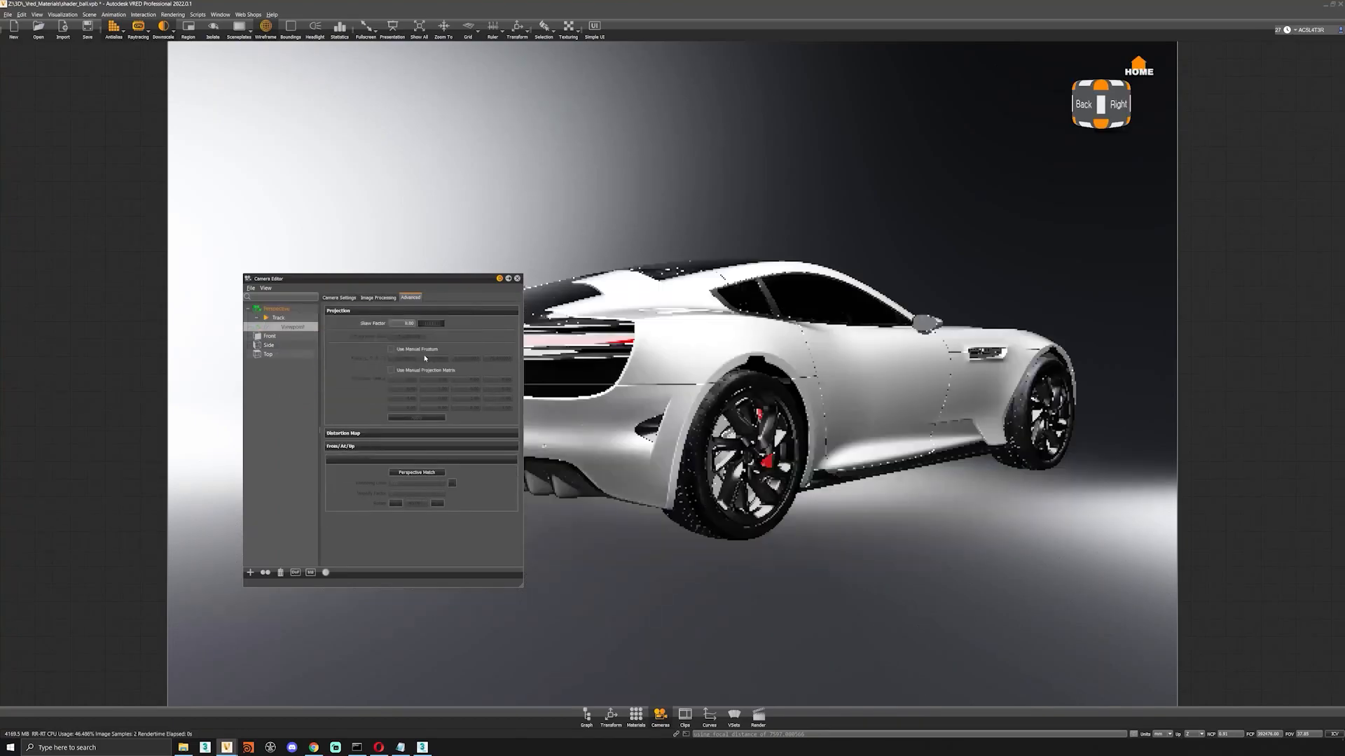
pyautogui.click(333, 299)
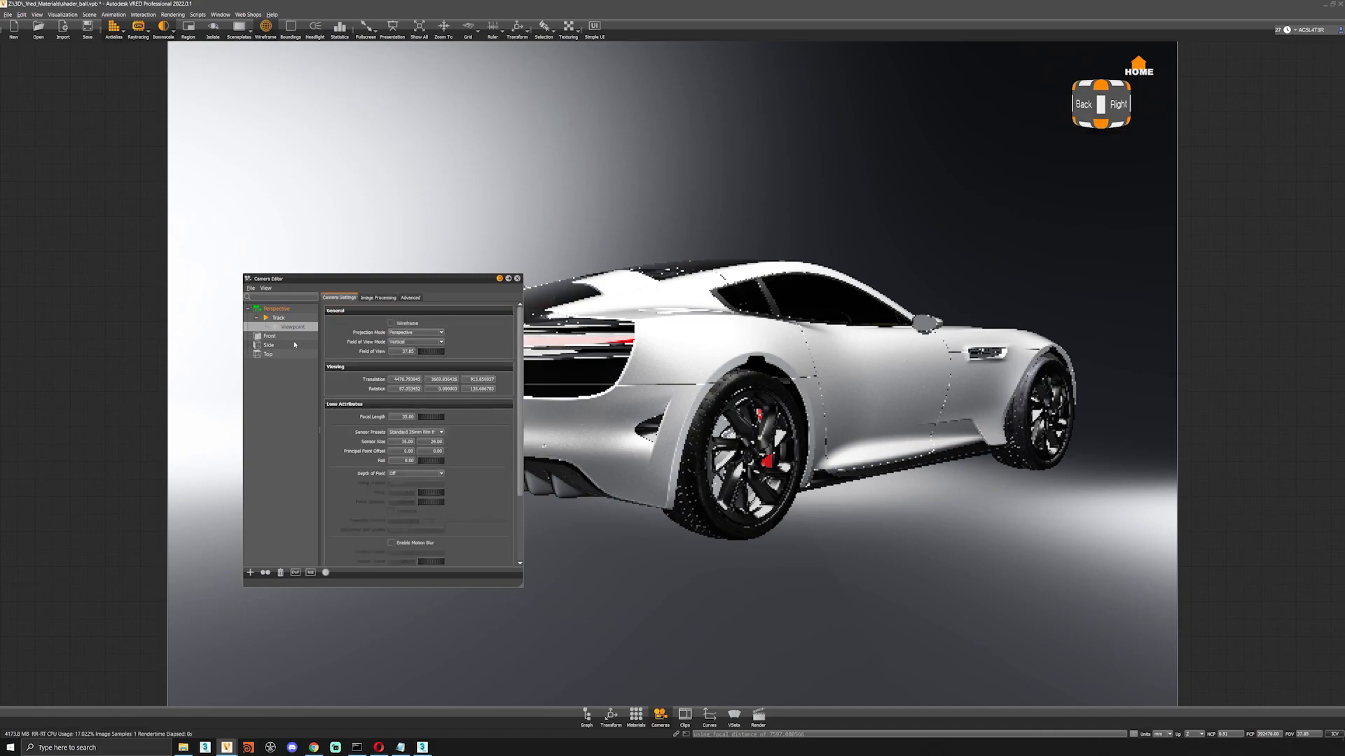
pyautogui.click(283, 309)
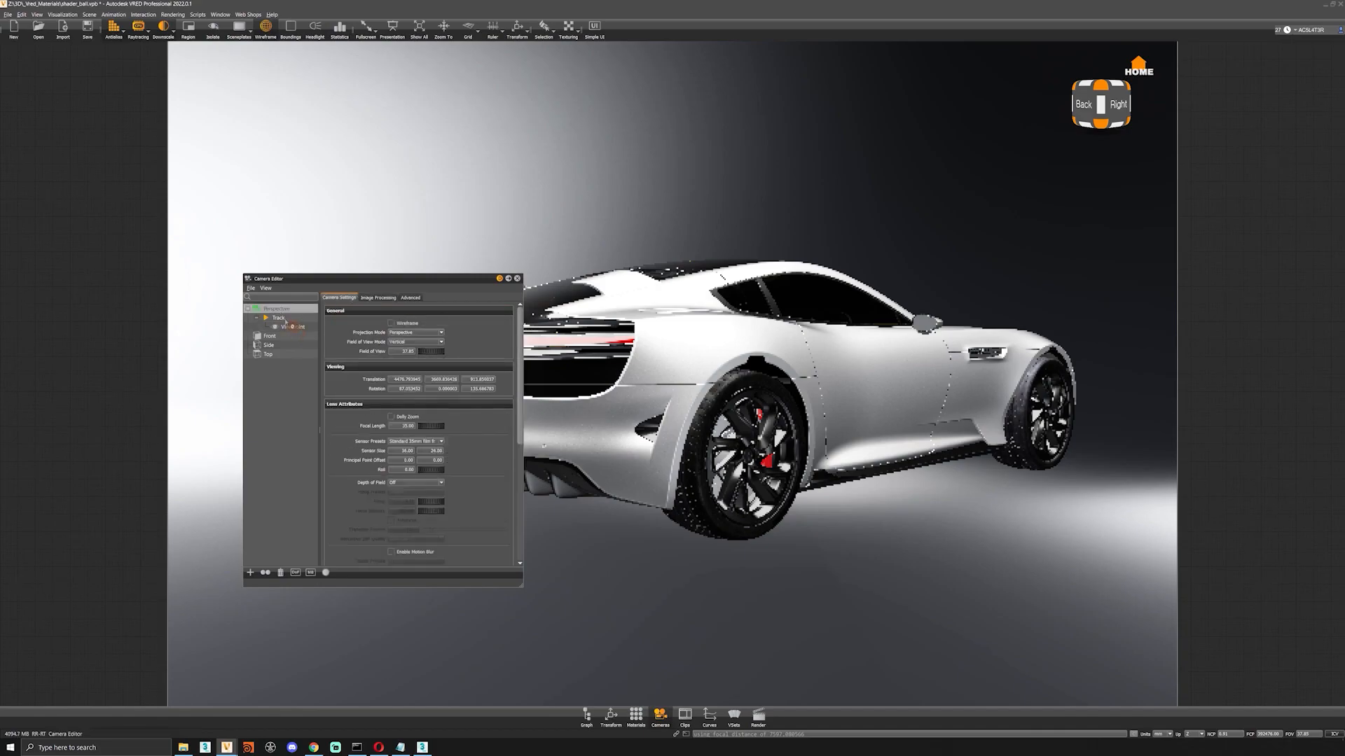
# Orbit to the car's right front three-quarter view and capture it as a second viewpoint on the camera track.
pyautogui.click(294, 326)
pyautogui.moveTo(845, 461); pyautogui.dragTo(569, 484)
pyautogui.moveTo(569, 484); pyautogui.dragTo(692, 481, button='middle')
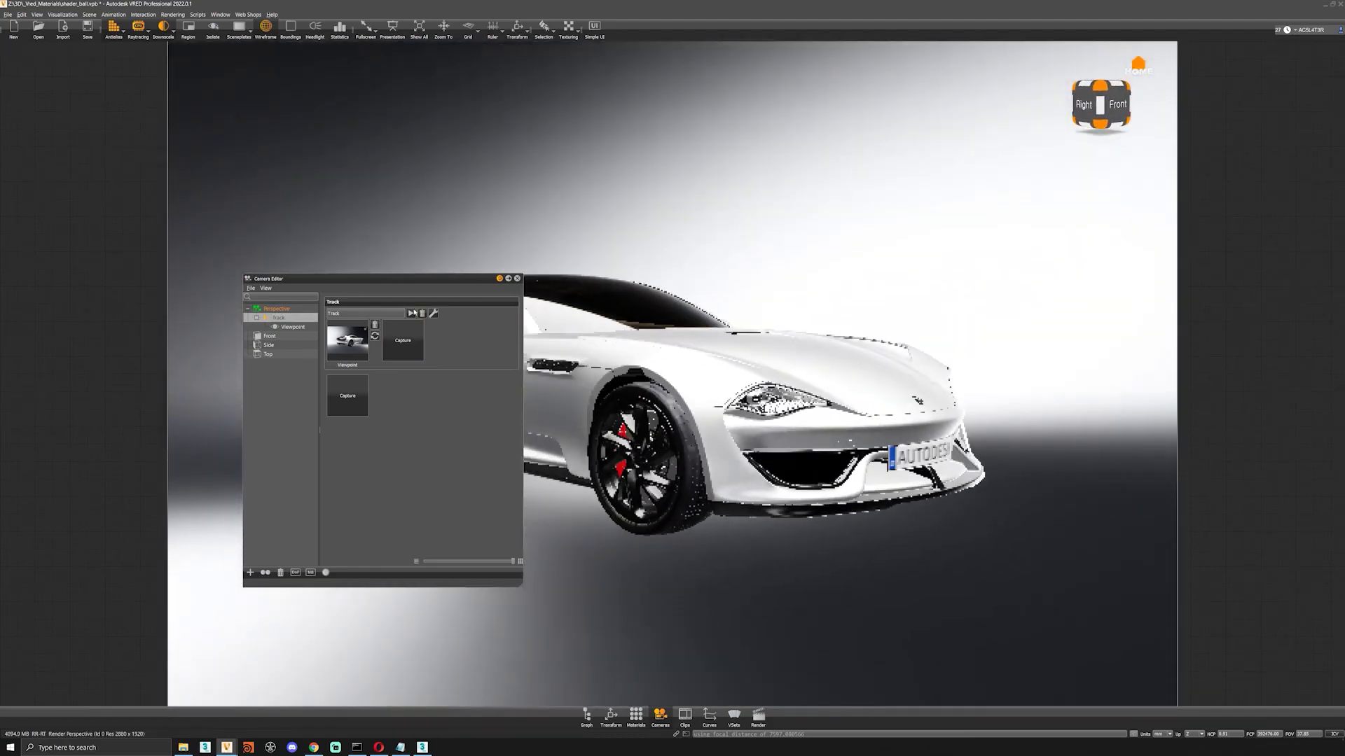
pyautogui.moveTo(411, 284); pyautogui.dragTo(203, 293)
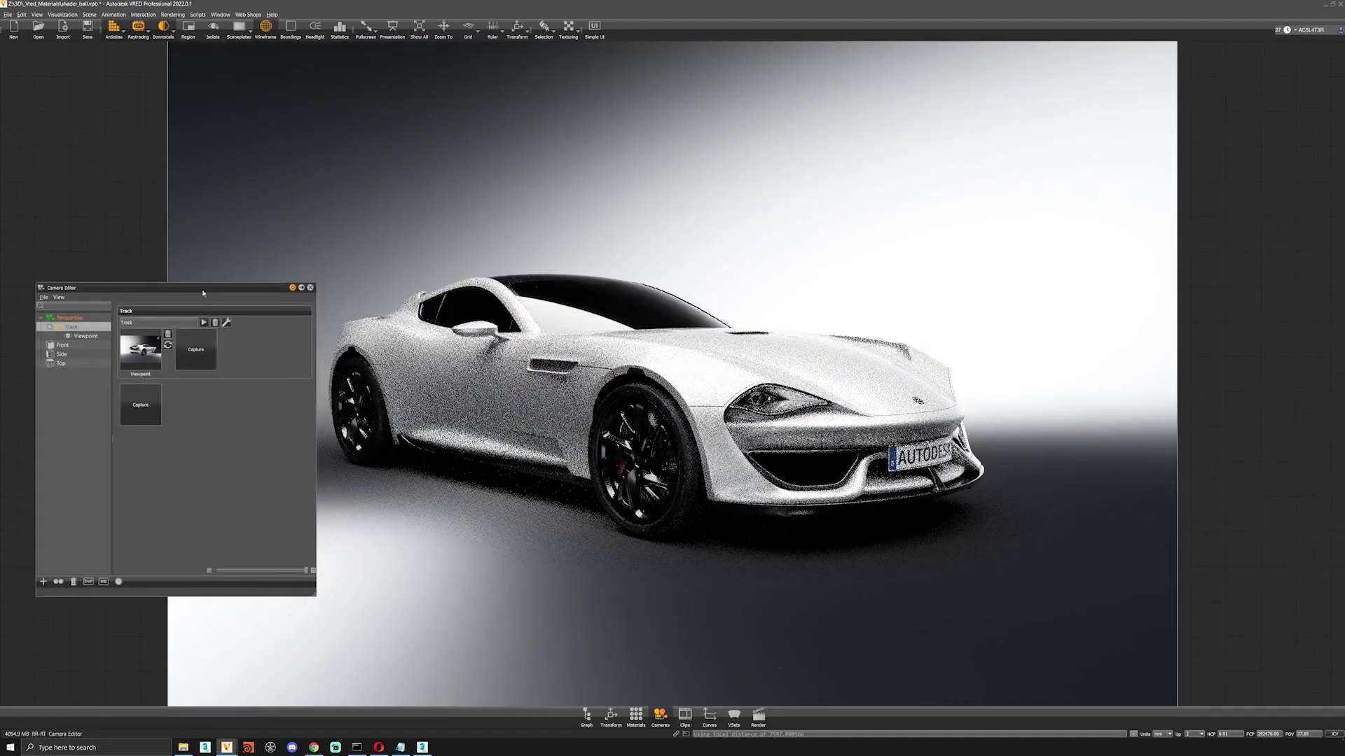
pyautogui.click(196, 351)
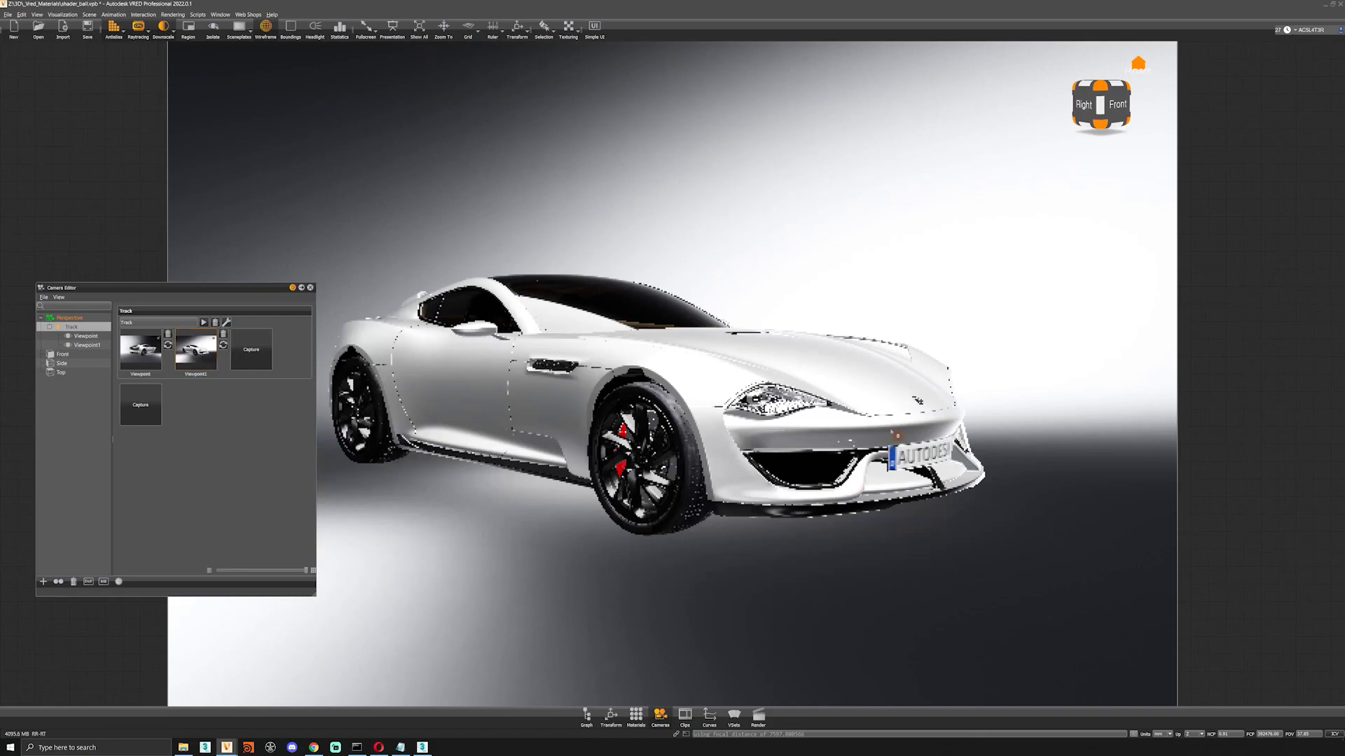
# Orbit the camera to a straight front view of the car and adjust its distance.
pyautogui.scroll(3, 890, 430)
pyautogui.moveTo(1051, 438); pyautogui.dragTo(984, 451)
pyautogui.moveTo(983, 451); pyautogui.dragTo(646, 435, button='middle')
pyautogui.scroll(-2, 710, 438)
pyautogui.scroll(-2, 646, 434)
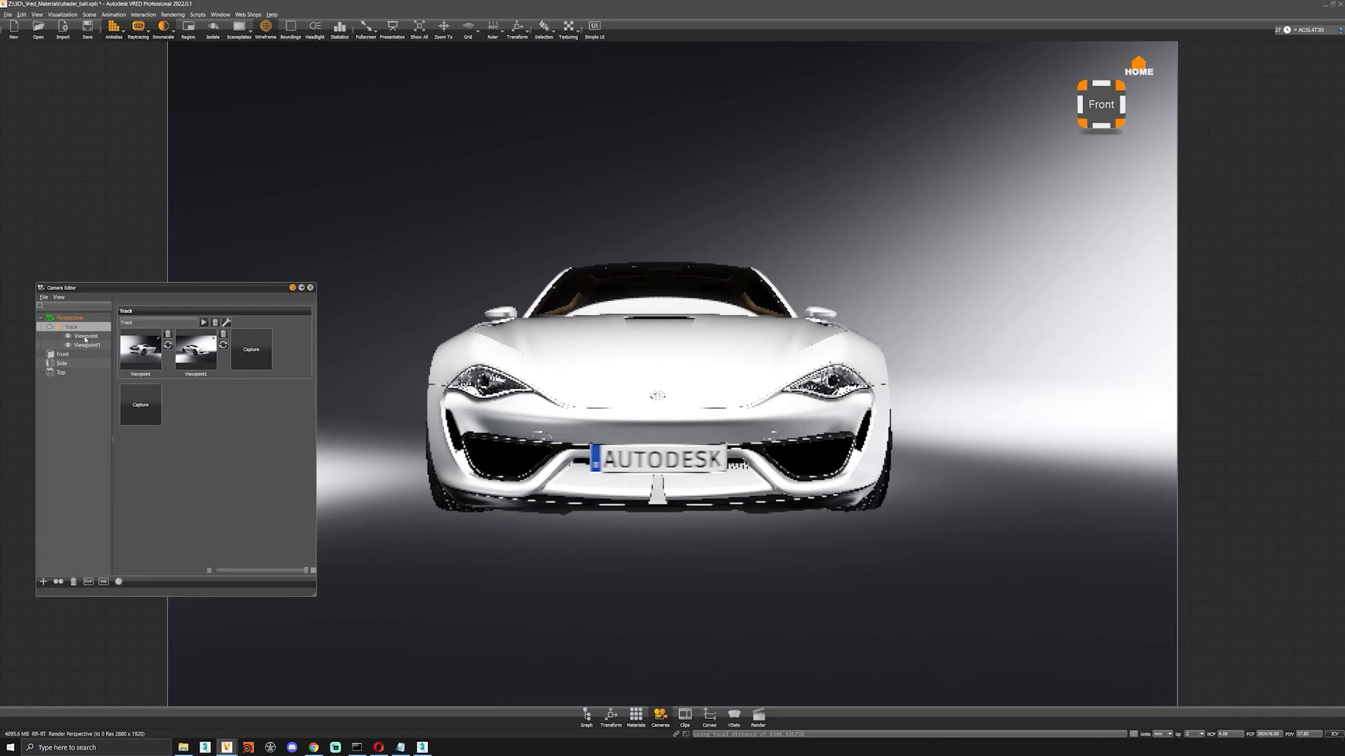
# Set the perspective camera's focal length to 55 mm and capture the reframed front view as a third viewpoint.
pyautogui.click(72, 319)
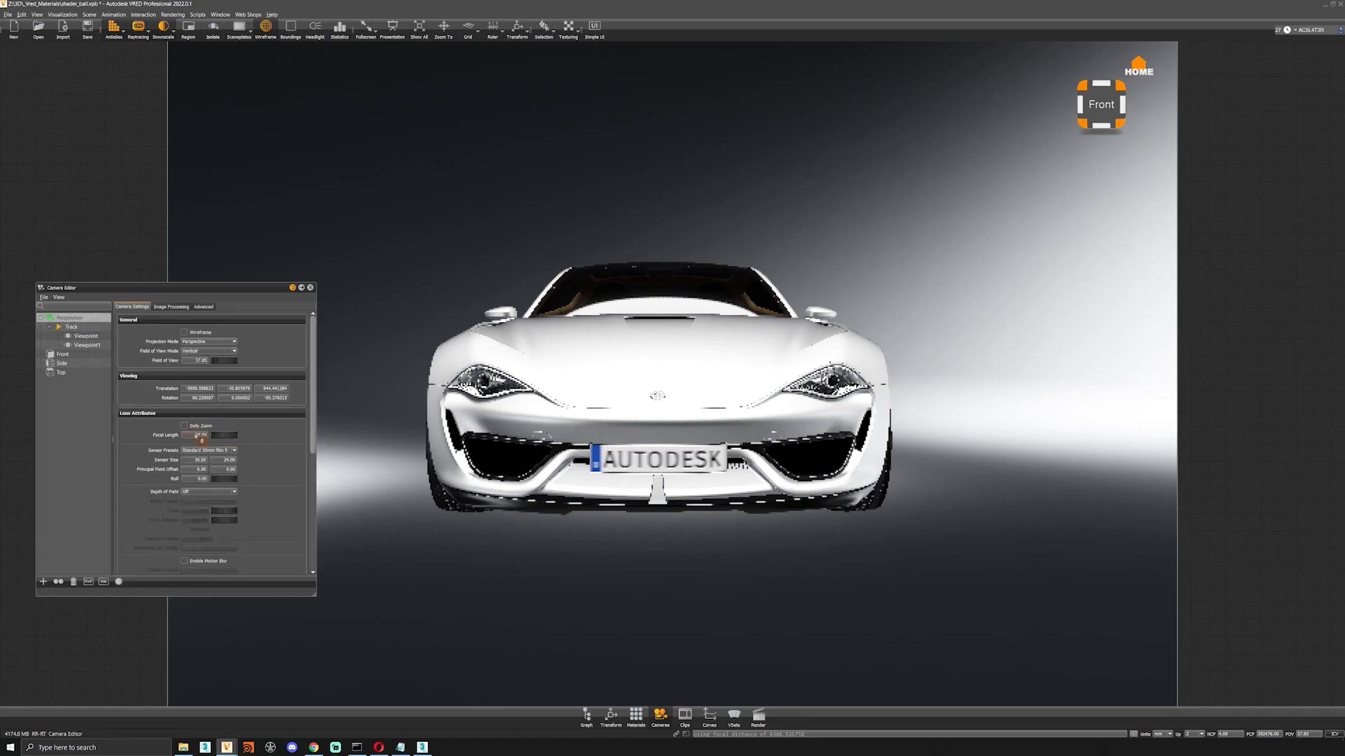
pyautogui.write('55')
pyautogui.press('Return')
pyautogui.moveTo(367, 323); pyautogui.dragTo(425, 397, button='right')
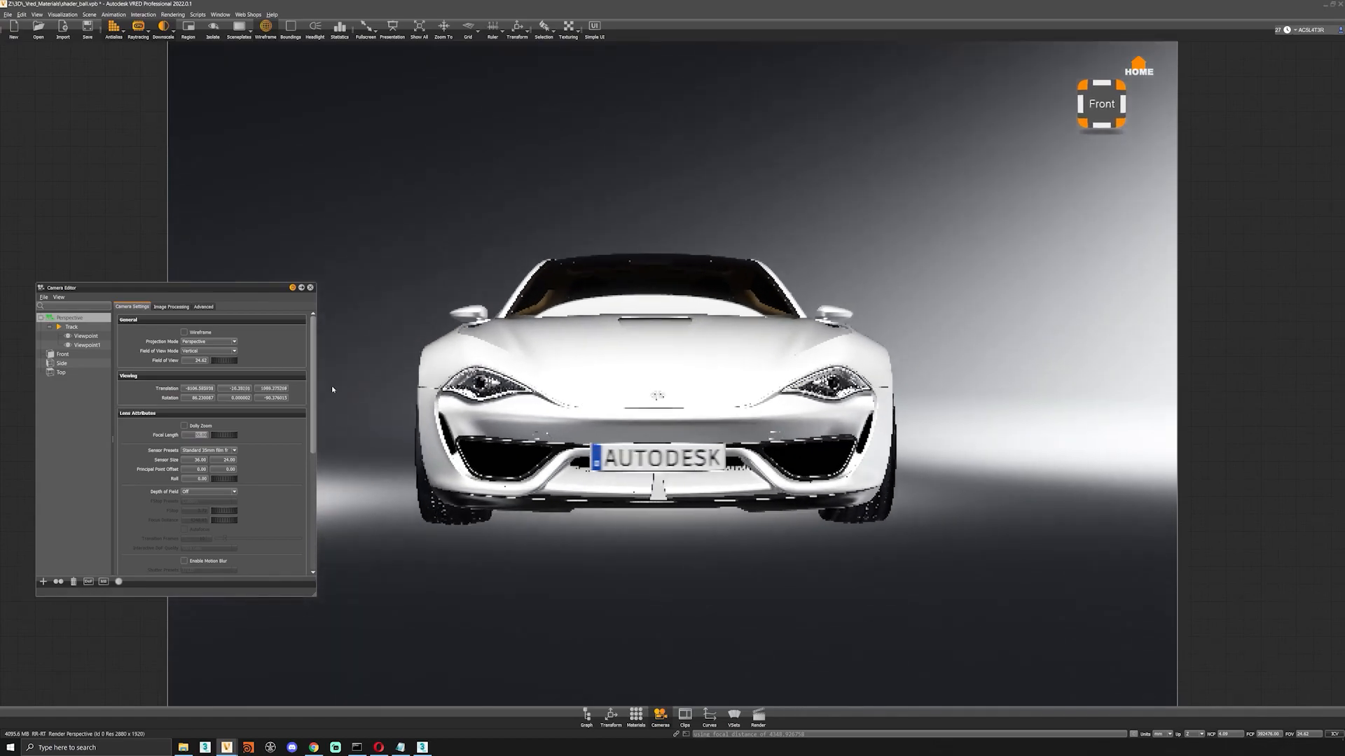
pyautogui.click(72, 328)
pyautogui.click(251, 358)
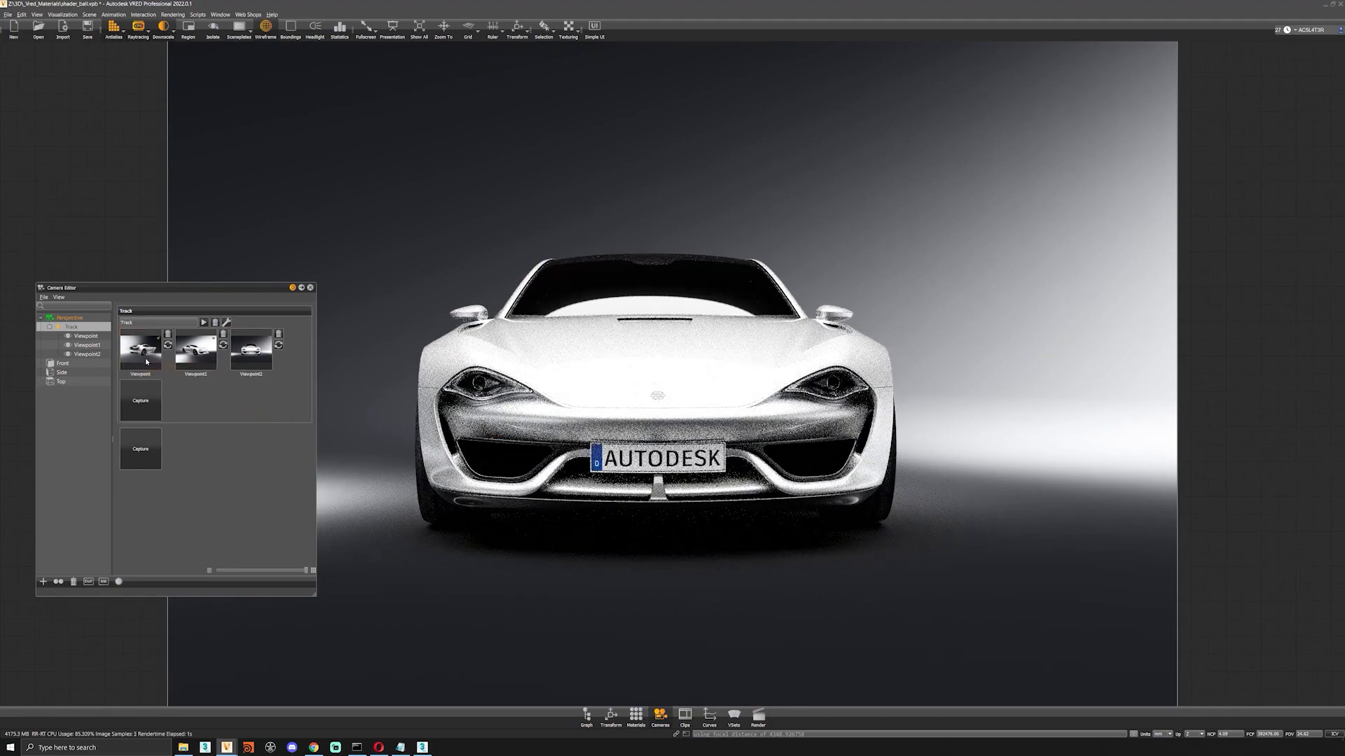
# Recall the three saved viewpoints in turn and play the camera track.
pyautogui.click(140, 350)
pyautogui.click(193, 362)
pyautogui.click(246, 359)
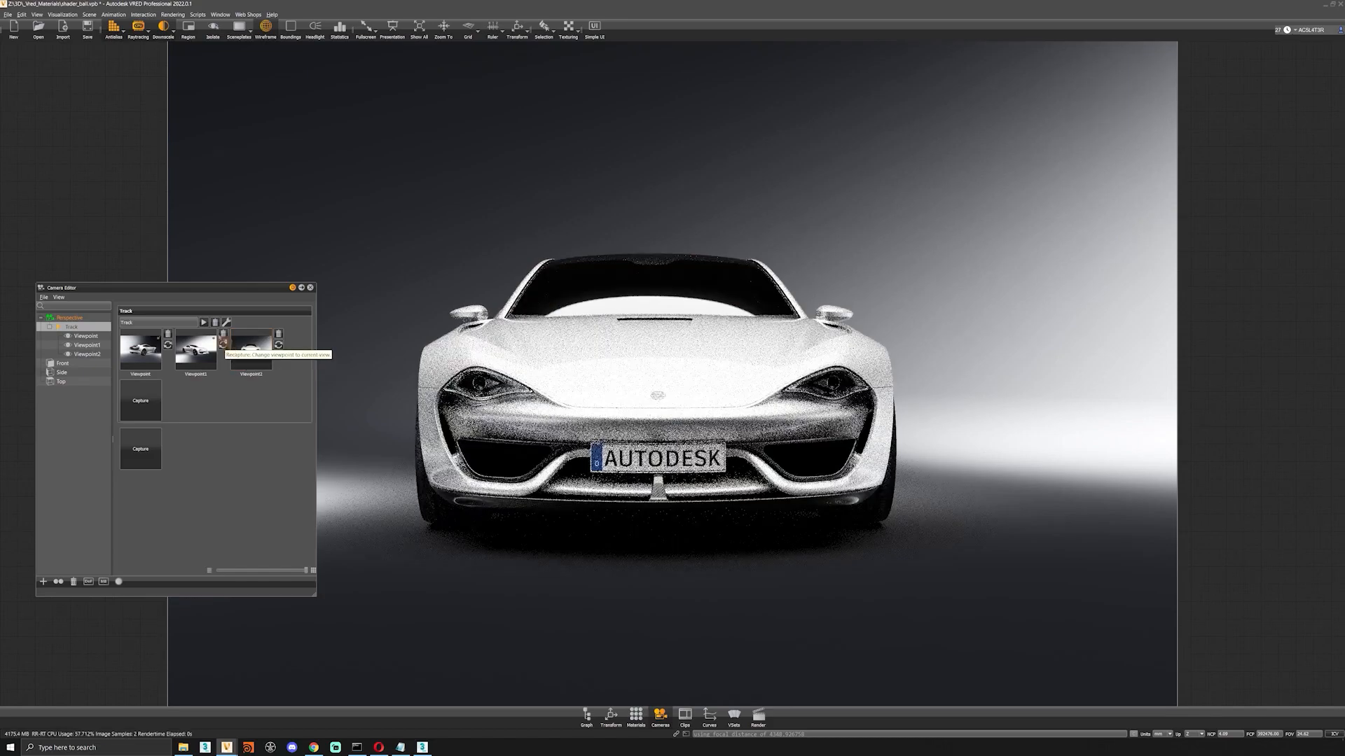
pyautogui.click(205, 323)
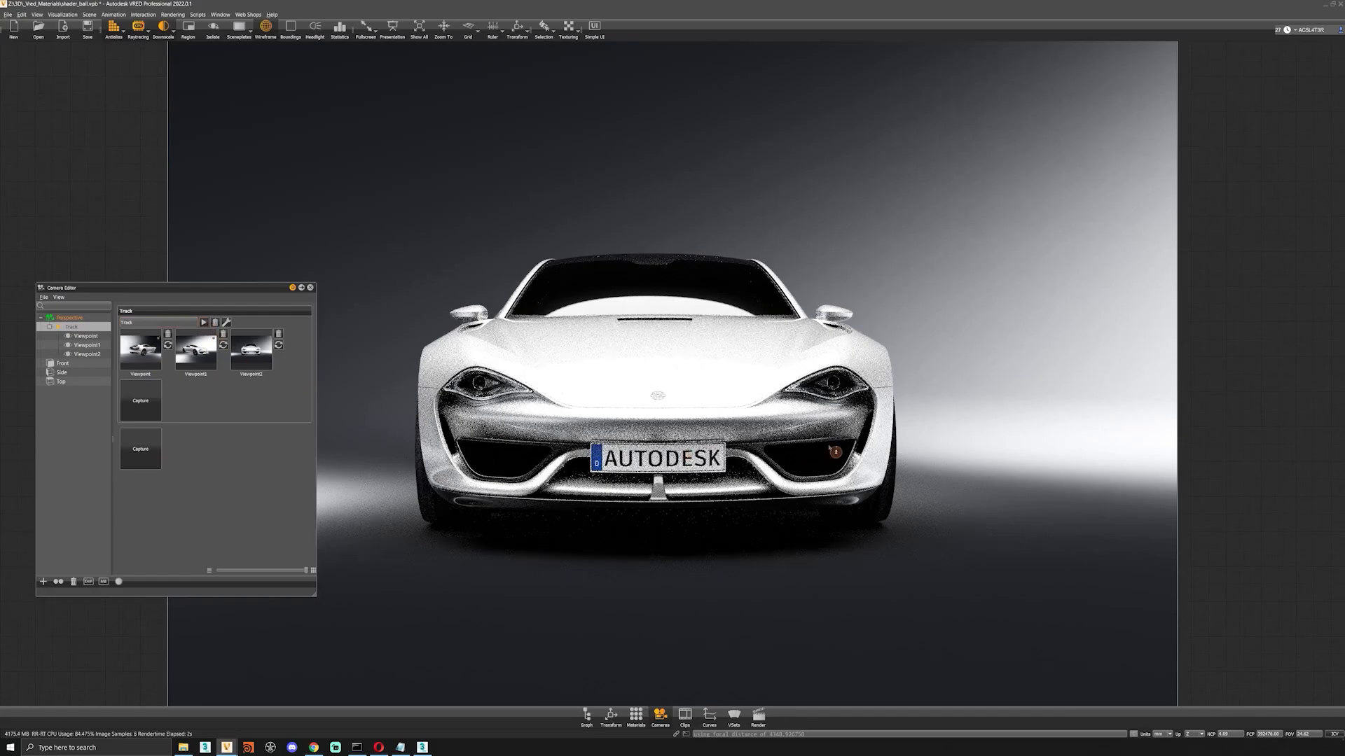
# Orbit to the car's left front three-quarter view and capture it twice as viewpoints on the track.
pyautogui.moveTo(830, 447); pyautogui.dragTo(763, 442)
pyautogui.moveTo(764, 443); pyautogui.dragTo(700, 437, button='middle')
pyautogui.moveTo(777, 434); pyautogui.dragTo(734, 427)
pyautogui.moveTo(734, 427); pyautogui.dragTo(734, 405, button='right')
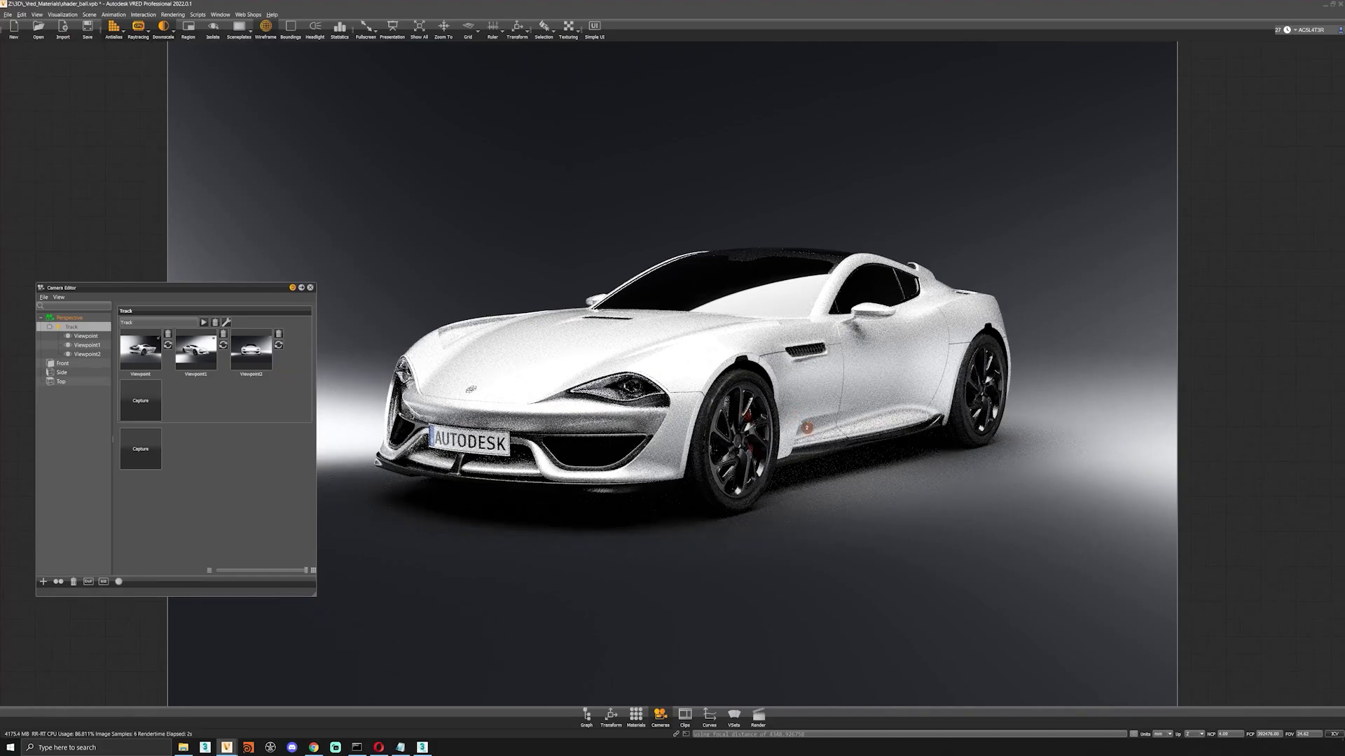
pyautogui.moveTo(809, 428); pyautogui.dragTo(771, 447, button='middle')
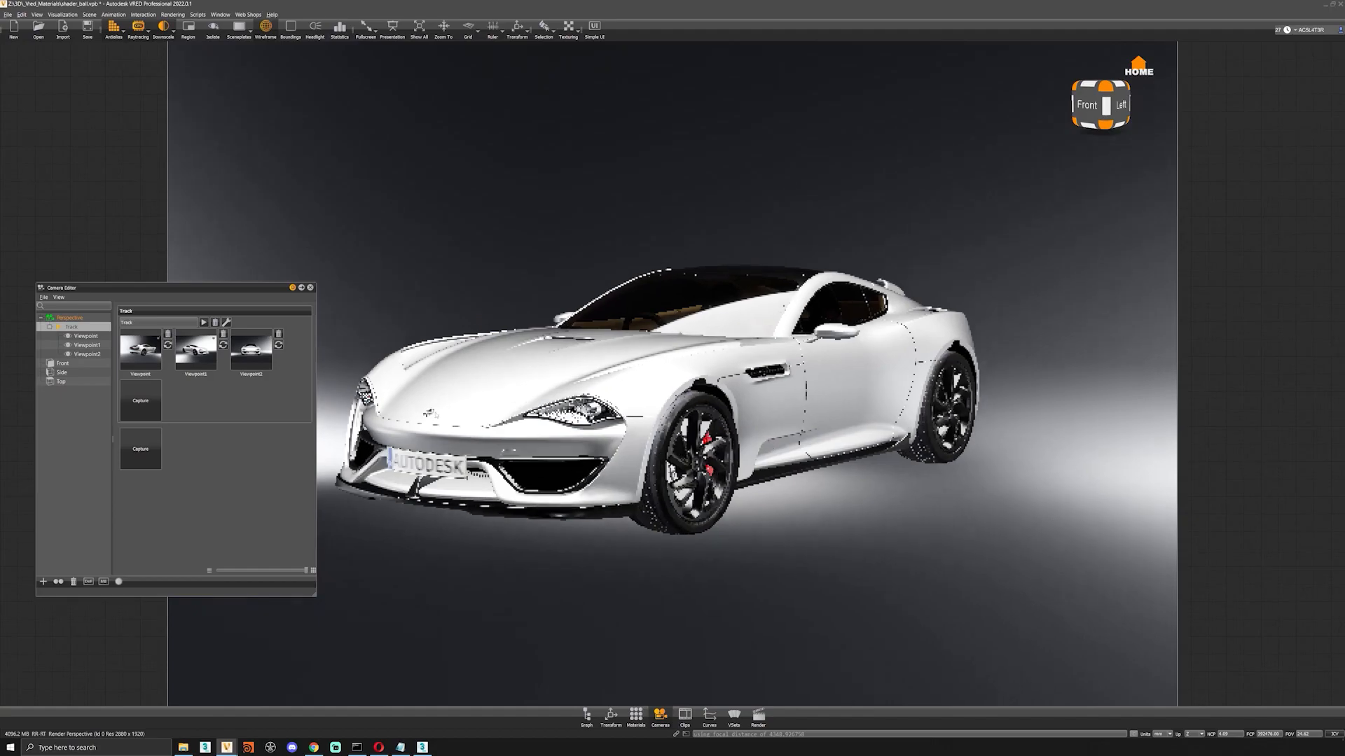
pyautogui.click(140, 403)
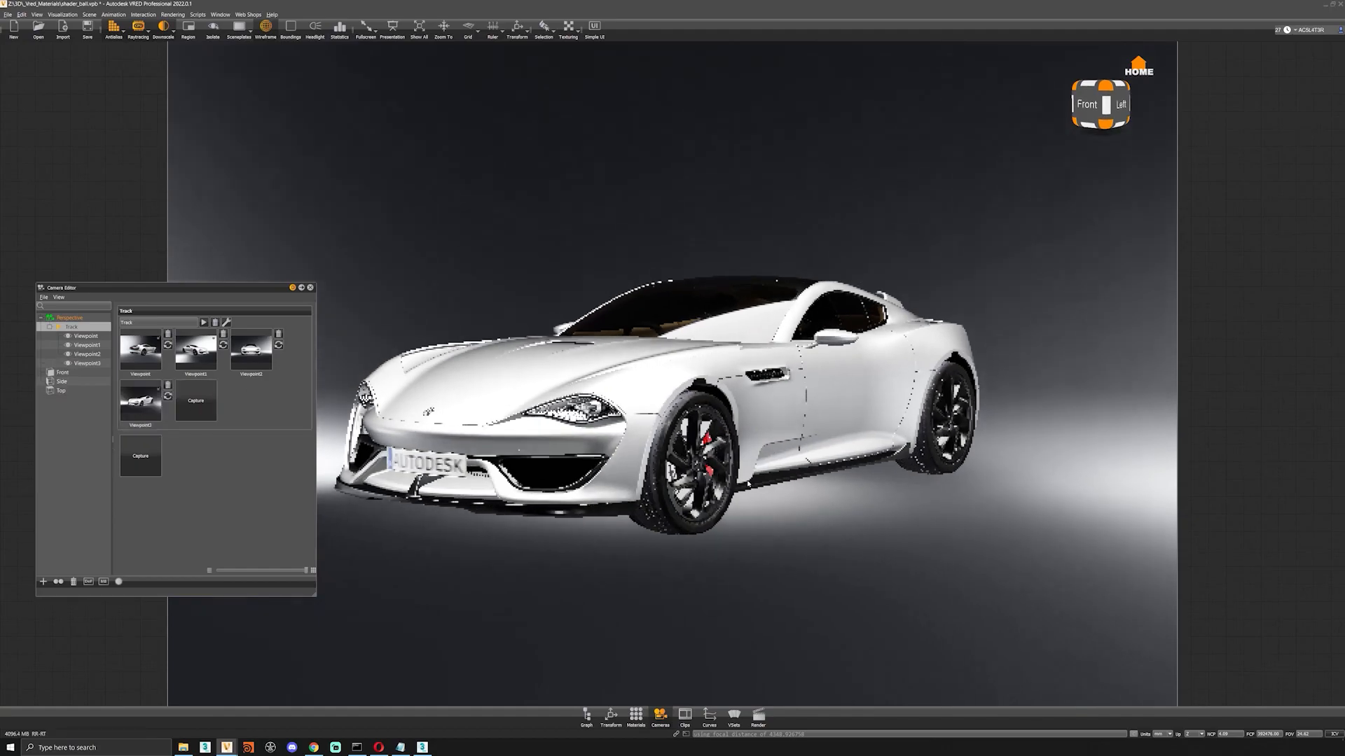
pyautogui.click(196, 402)
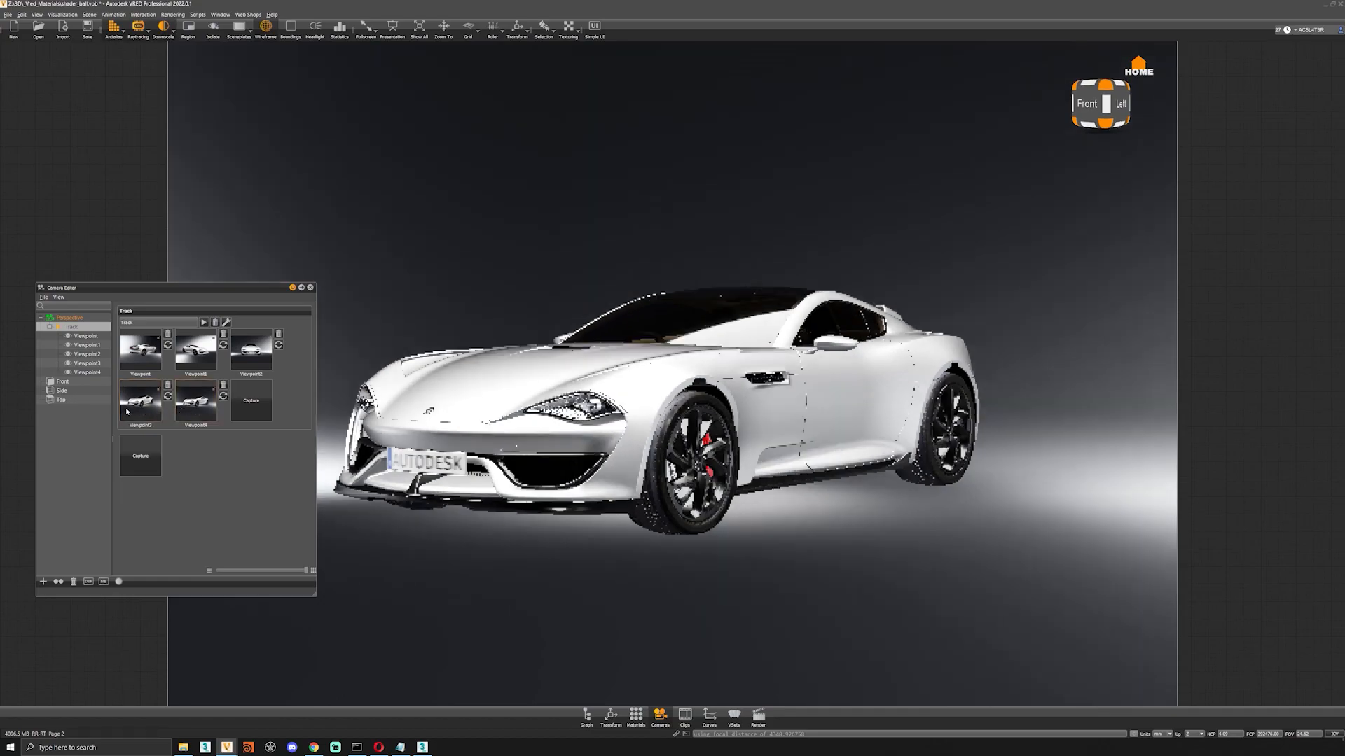
# Move the camera to a straight left close-up of the front wheel and capture it as a viewpoint on the track.
pyautogui.moveTo(609, 438); pyautogui.dragTo(464, 472)
pyautogui.moveTo(464, 471); pyautogui.dragTo(566, 453, button='middle')
pyautogui.moveTo(566, 452); pyautogui.dragTo(582, 577, button='right')
pyautogui.moveTo(582, 576); pyautogui.dragTo(654, 440, button='middle')
pyautogui.moveTo(654, 439); pyautogui.dragTo(657, 457, button='right')
pyautogui.moveTo(657, 456); pyautogui.dragTo(647, 506, button='middle')
pyautogui.click(251, 405)
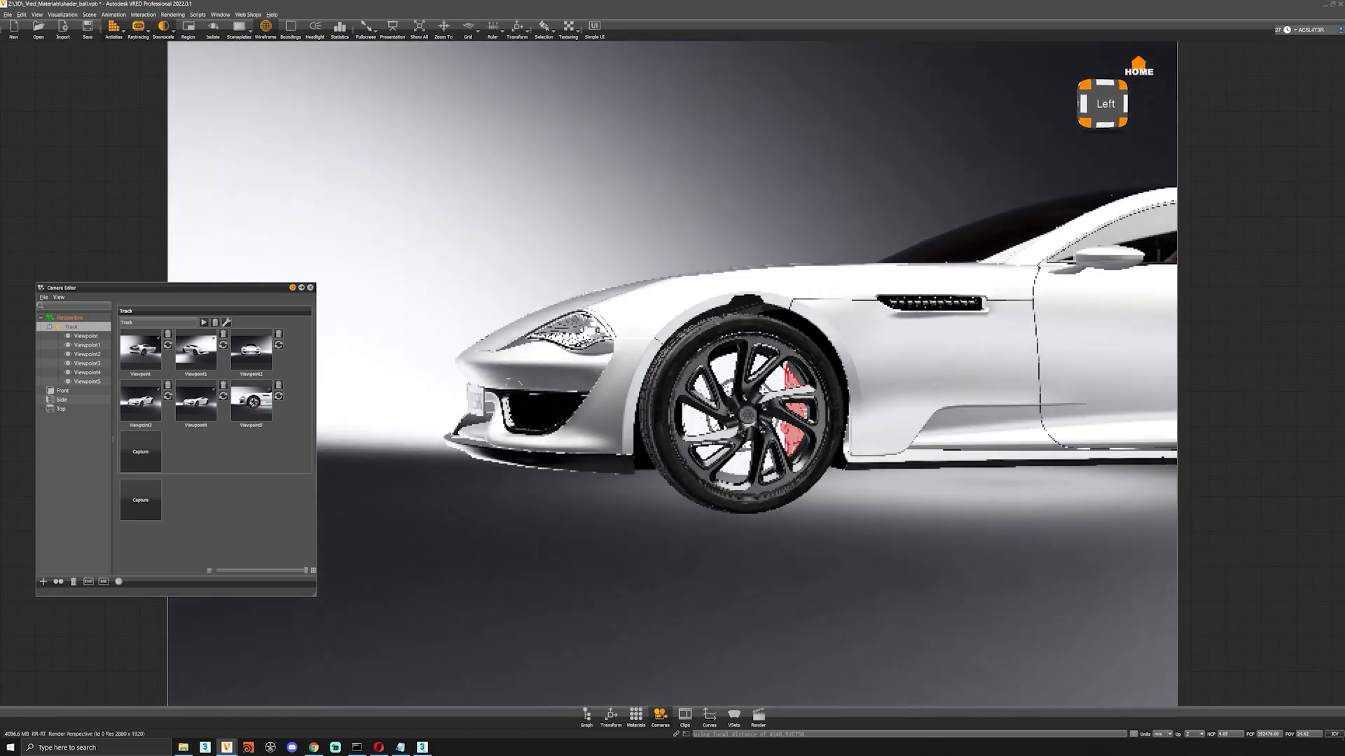
# Orbit to a more frontal three-quarter view of the whole car and capture it as another viewpoint on the track.
pyautogui.moveTo(630, 420); pyautogui.dragTo(907, 413)
pyautogui.moveTo(908, 413); pyautogui.dragTo(883, 458, button='middle')
pyautogui.moveTo(882, 459); pyautogui.dragTo(851, 447)
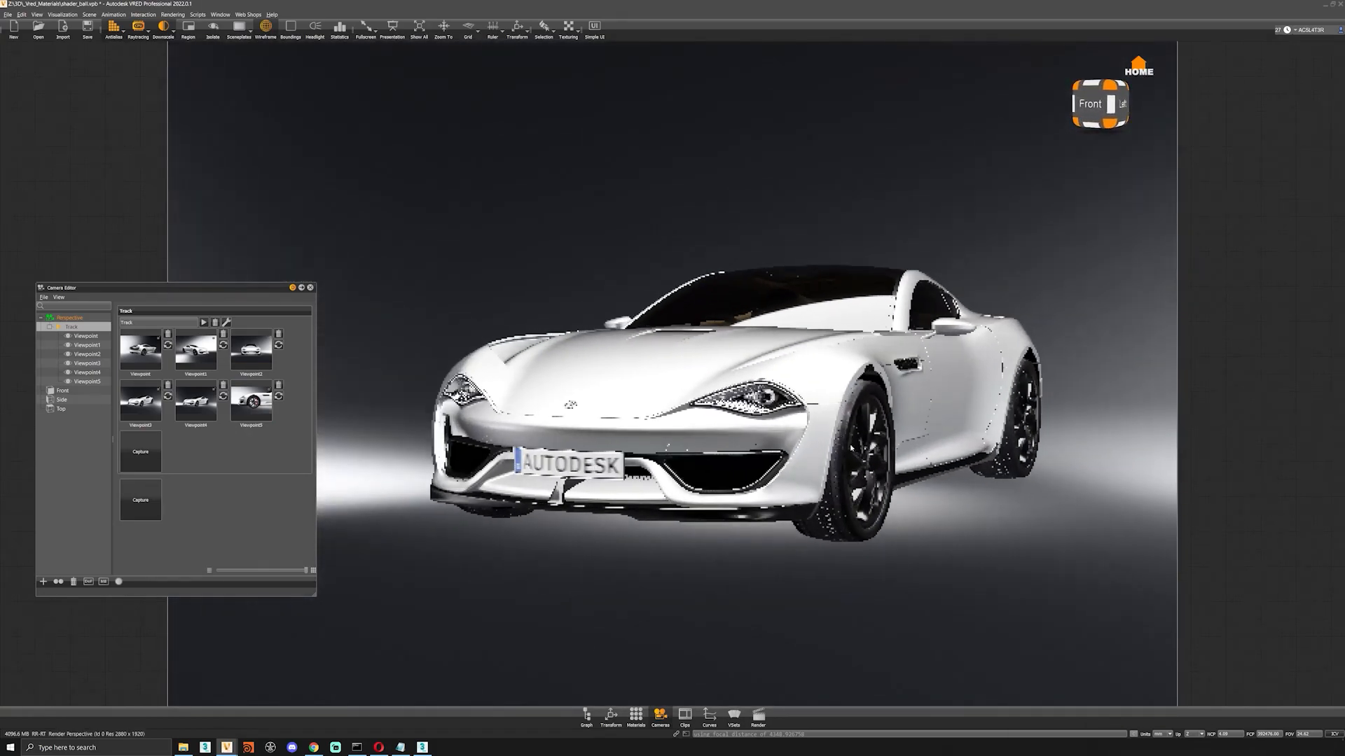
pyautogui.click(140, 454)
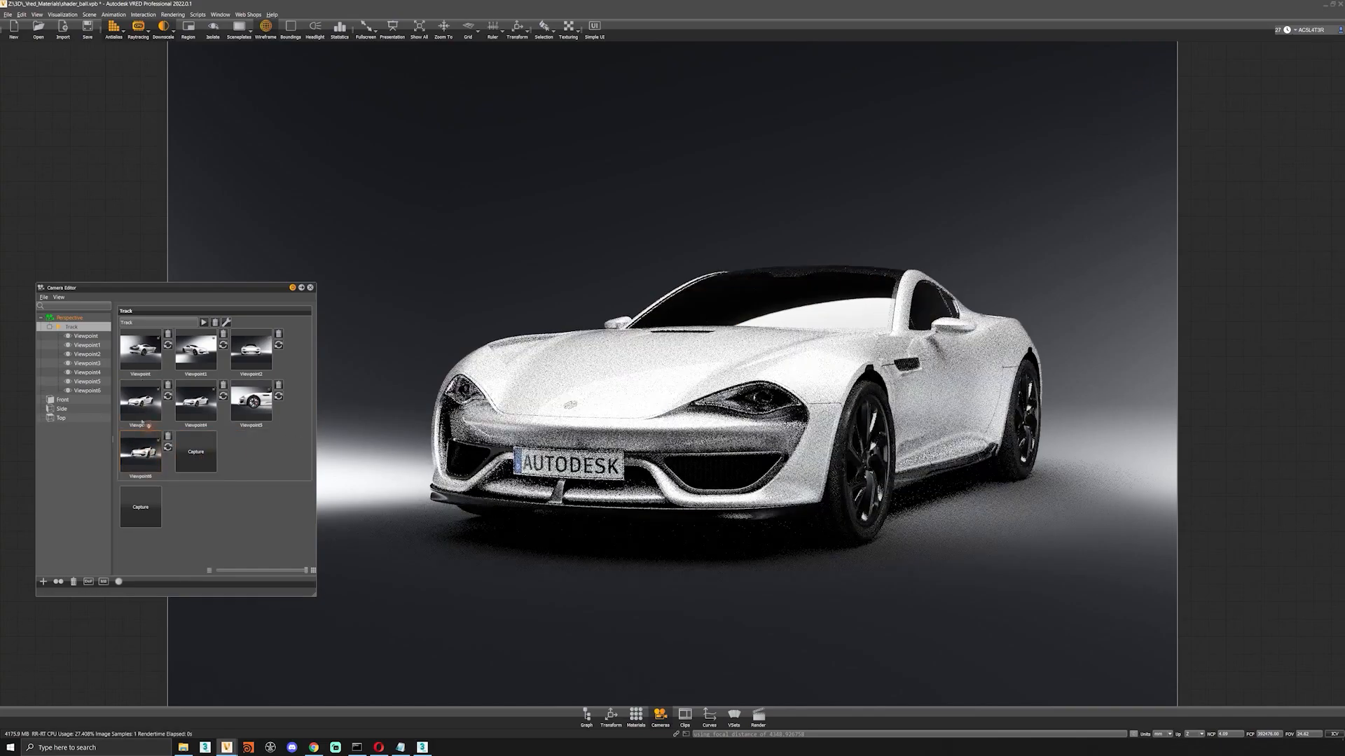
# Delete the two near-identical left front three-quarter viewpoints from the track.
pyautogui.click(144, 348)
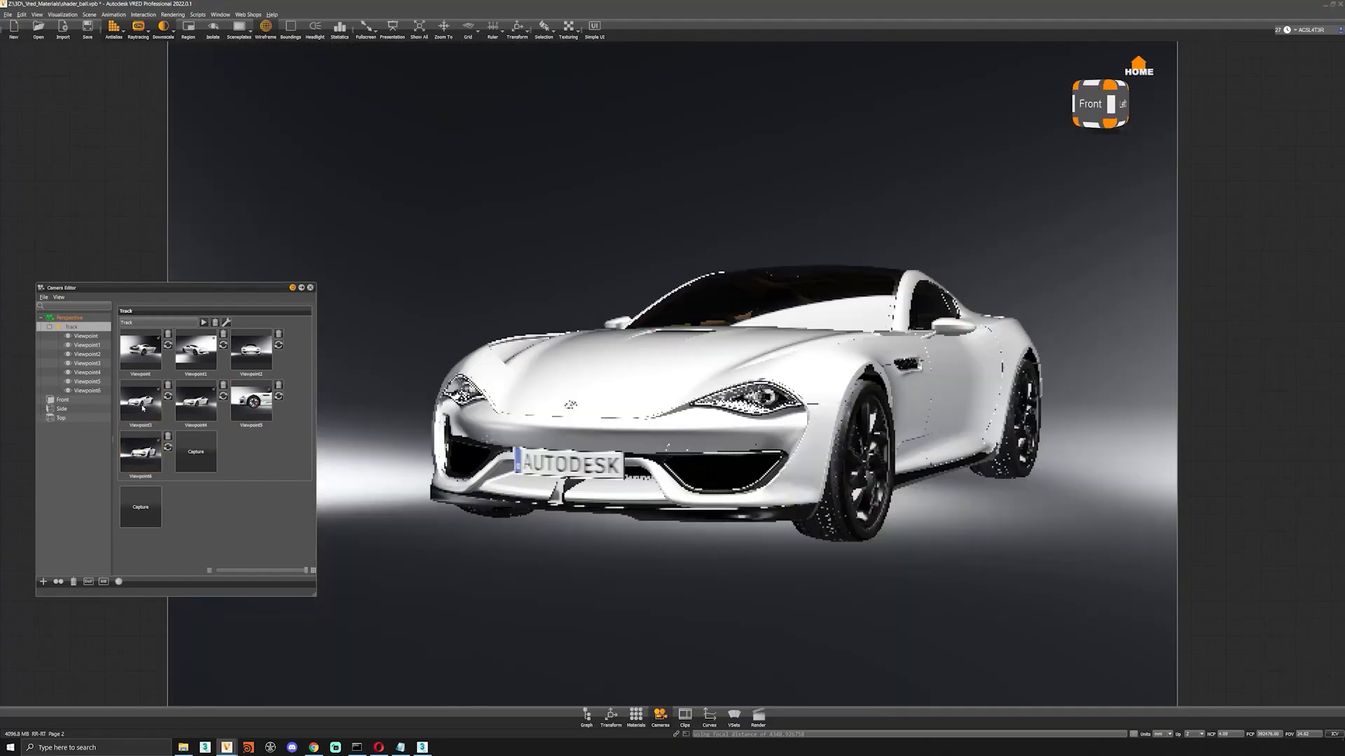
pyautogui.click(223, 385)
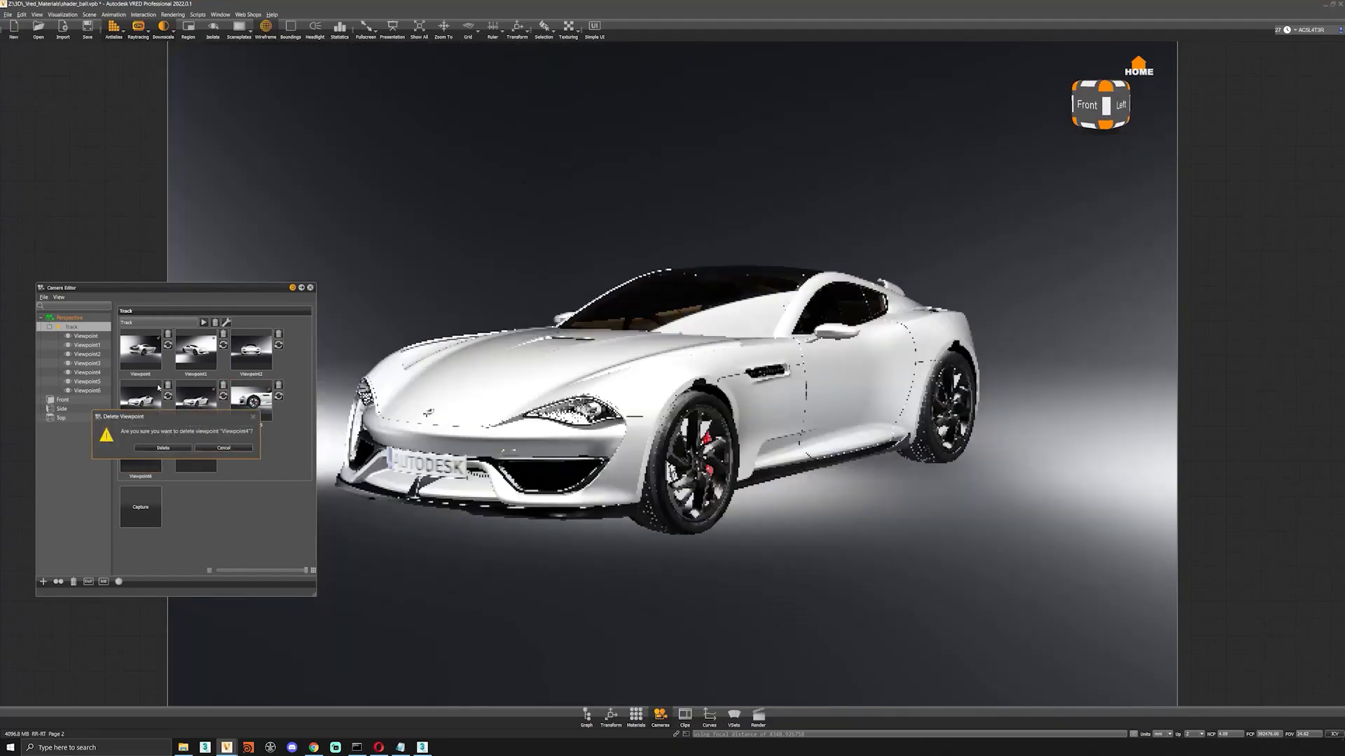
pyautogui.click(163, 448)
pyautogui.click(167, 386)
pyautogui.click(162, 448)
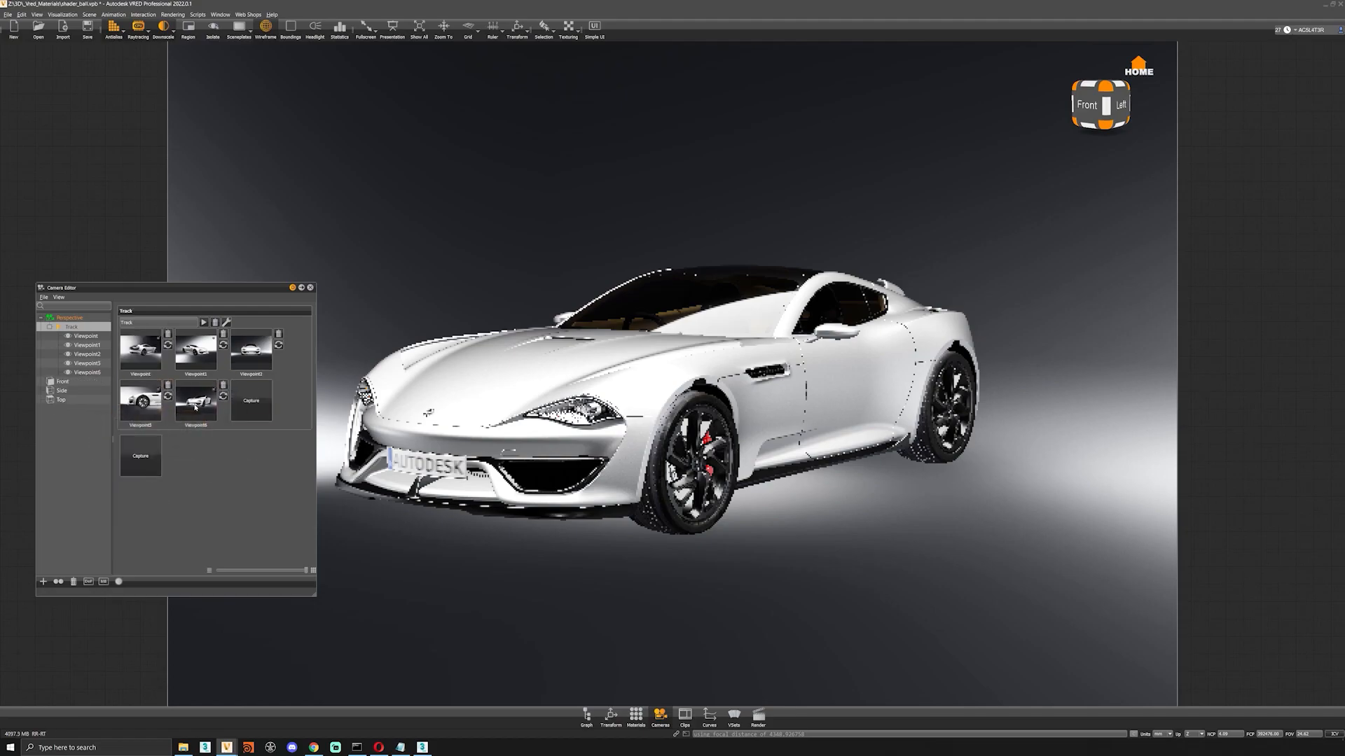
# Recall the last front three-quarter viewpoint and compare the camera settings of several viewpoints with those of the perspective camera.
pyautogui.click(196, 405)
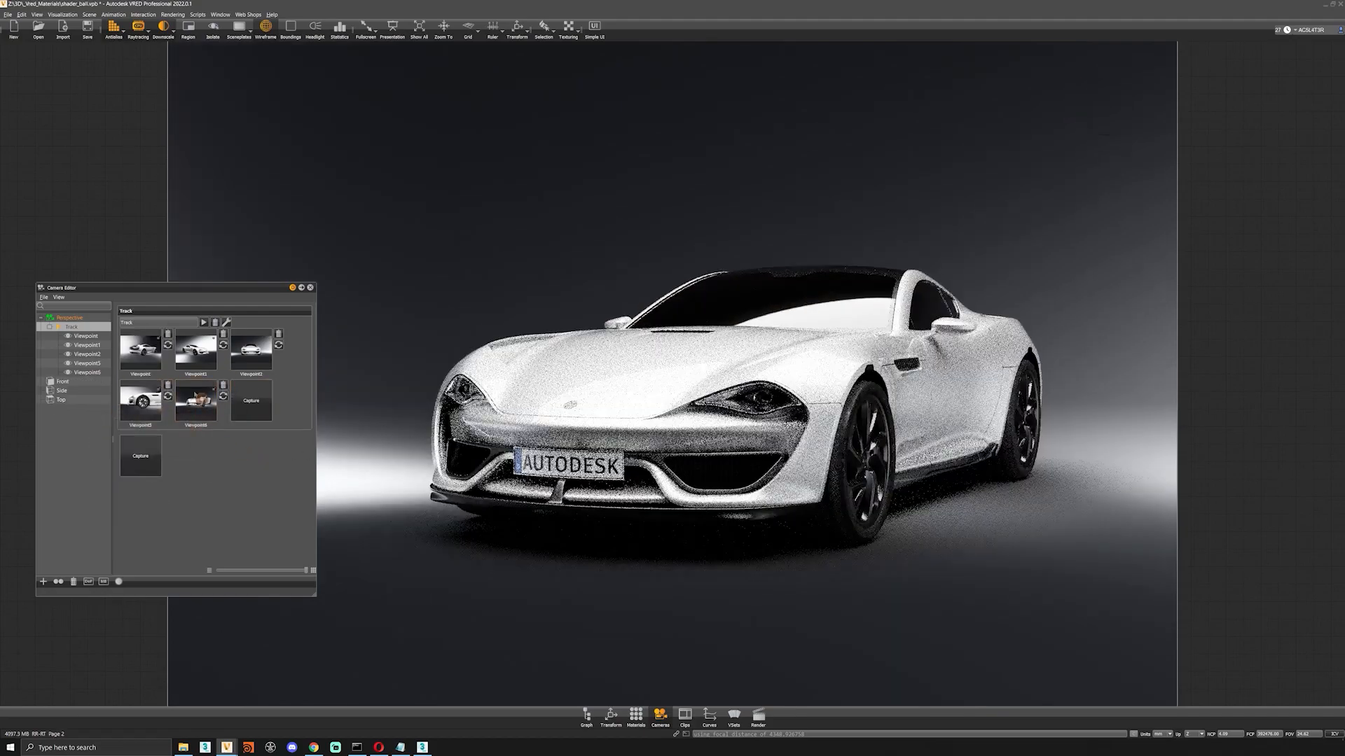
pyautogui.click(90, 337)
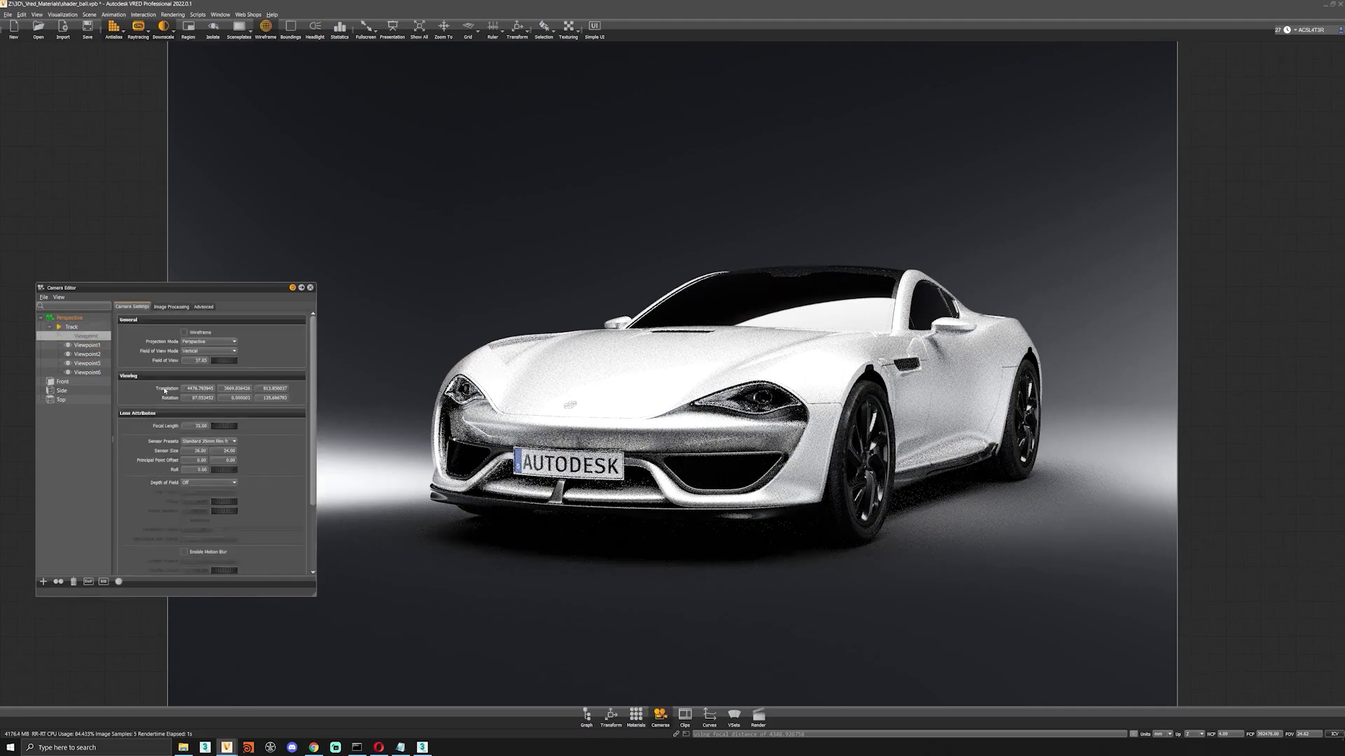
pyautogui.click(87, 355)
pyautogui.click(90, 373)
pyautogui.click(71, 318)
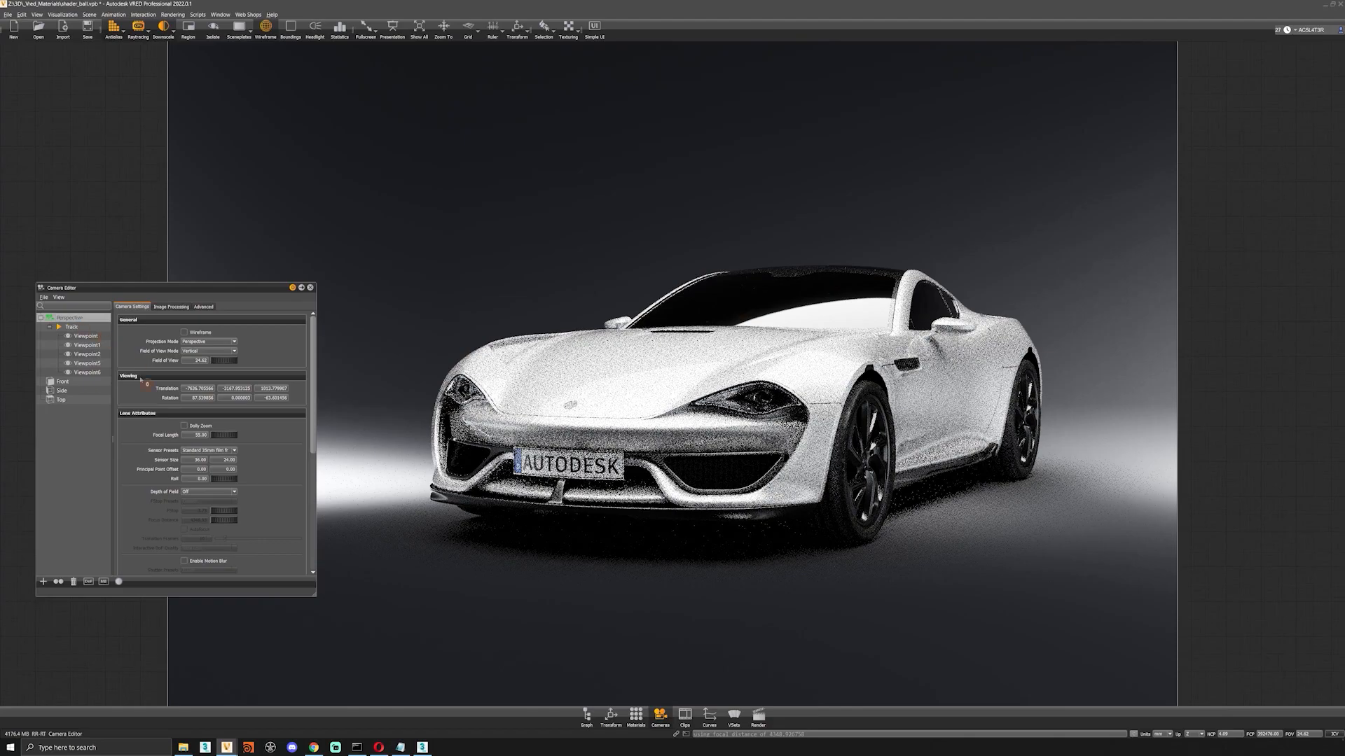
# Try a focal length of 10 mm on the perspective camera and restore the view by reactivating the last viewpoint.
pyautogui.moveTo(208, 435); pyautogui.dragTo(178, 442)
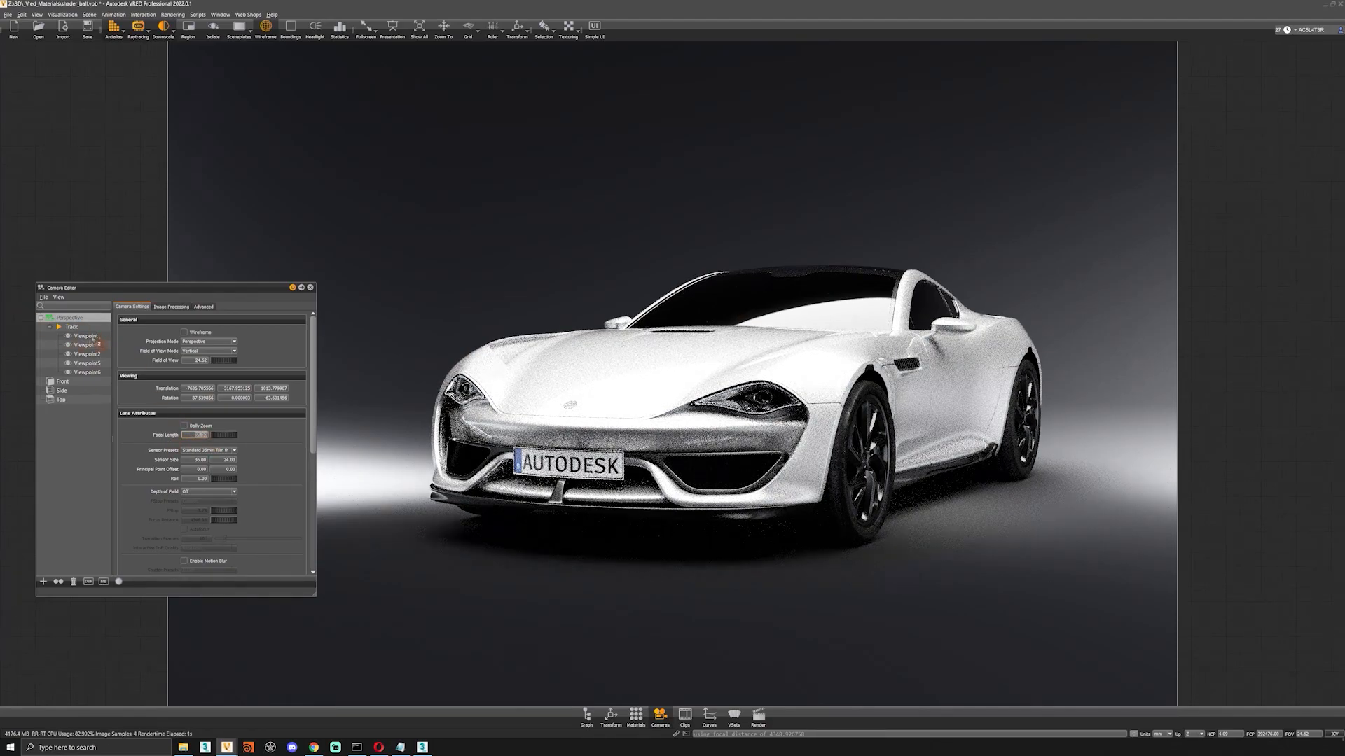
pyautogui.click(81, 318)
pyautogui.doubleClick(197, 438)
pyautogui.write('10')
pyautogui.press('Return')
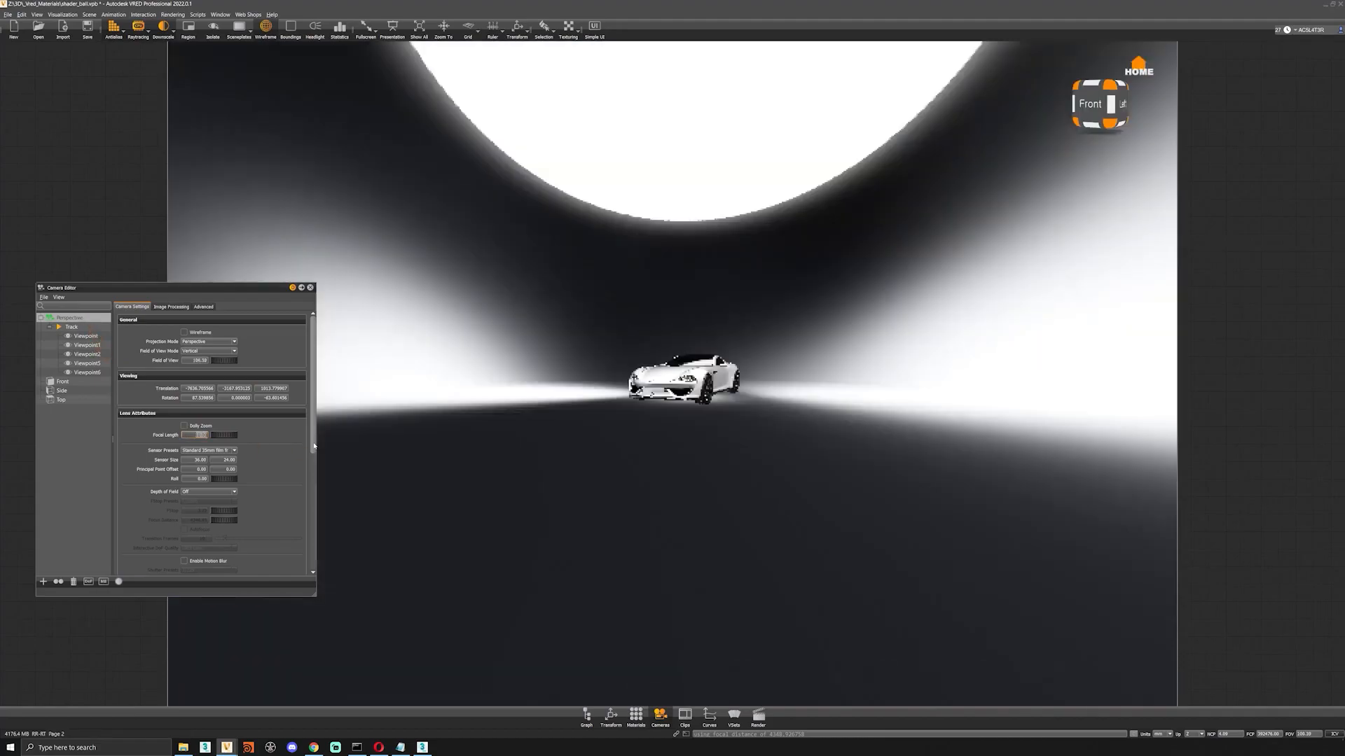
pyautogui.moveTo(664, 578); pyautogui.dragTo(485, 478)
pyautogui.doubleClick(91, 372)
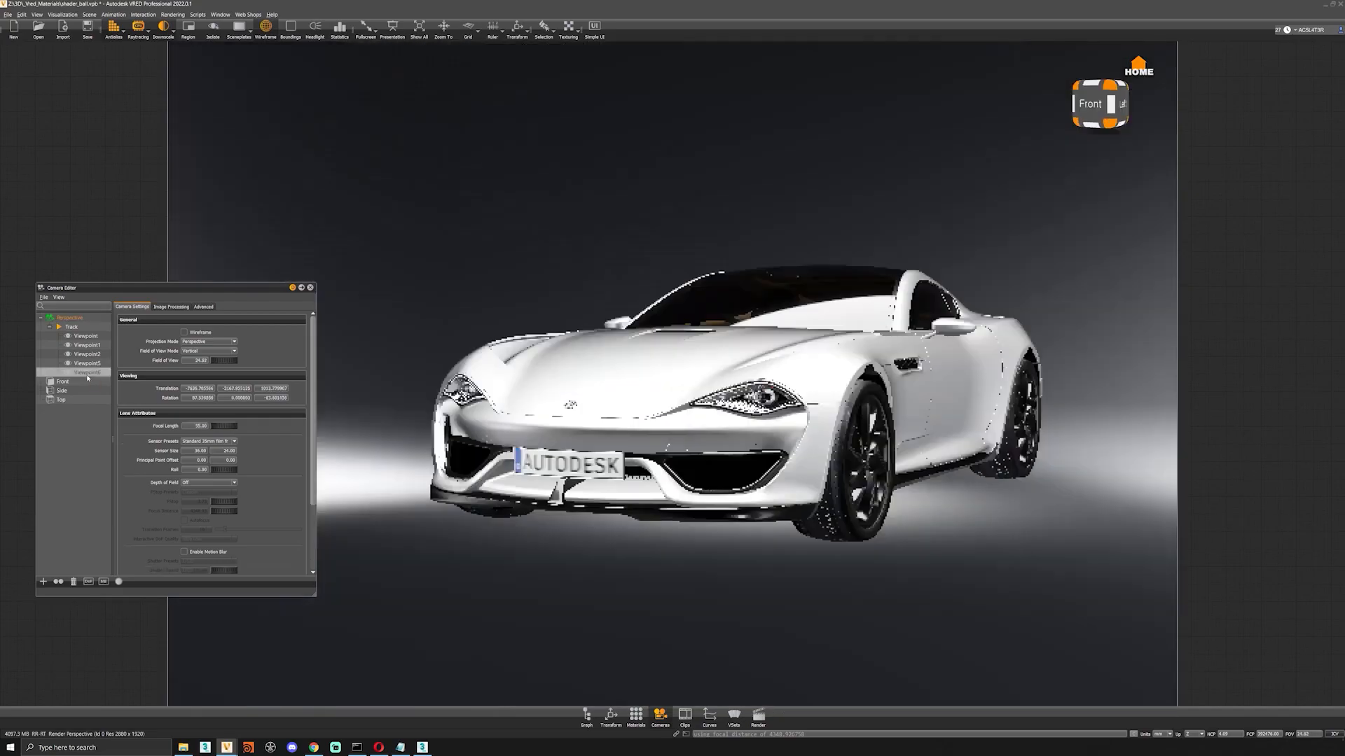
# Set the last viewpoint's focal length to 35 mm and activate it.
pyautogui.moveTo(187, 427); pyautogui.dragTo(330, 448)
pyautogui.write('35')
pyautogui.press('Return')
pyautogui.doubleClick(92, 374)
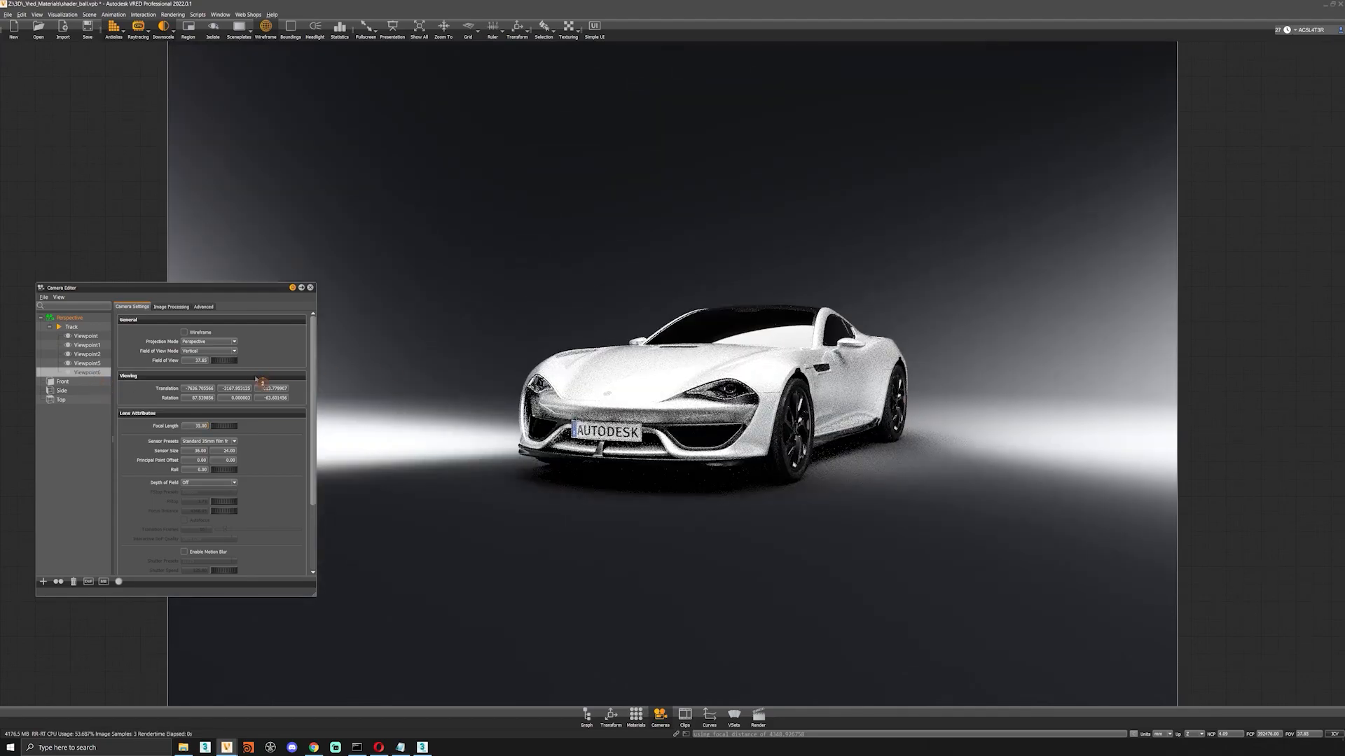
# Move the camera closer and orbit to show more of the car's left side, and set the last viewpoint to this current view.
pyautogui.moveTo(1049, 357); pyautogui.dragTo(1048, 480, button='right')
pyautogui.moveTo(1047, 481); pyautogui.dragTo(944, 478, button='middle')
pyautogui.moveTo(943, 479); pyautogui.dragTo(930, 479)
pyautogui.rightClick(99, 376)
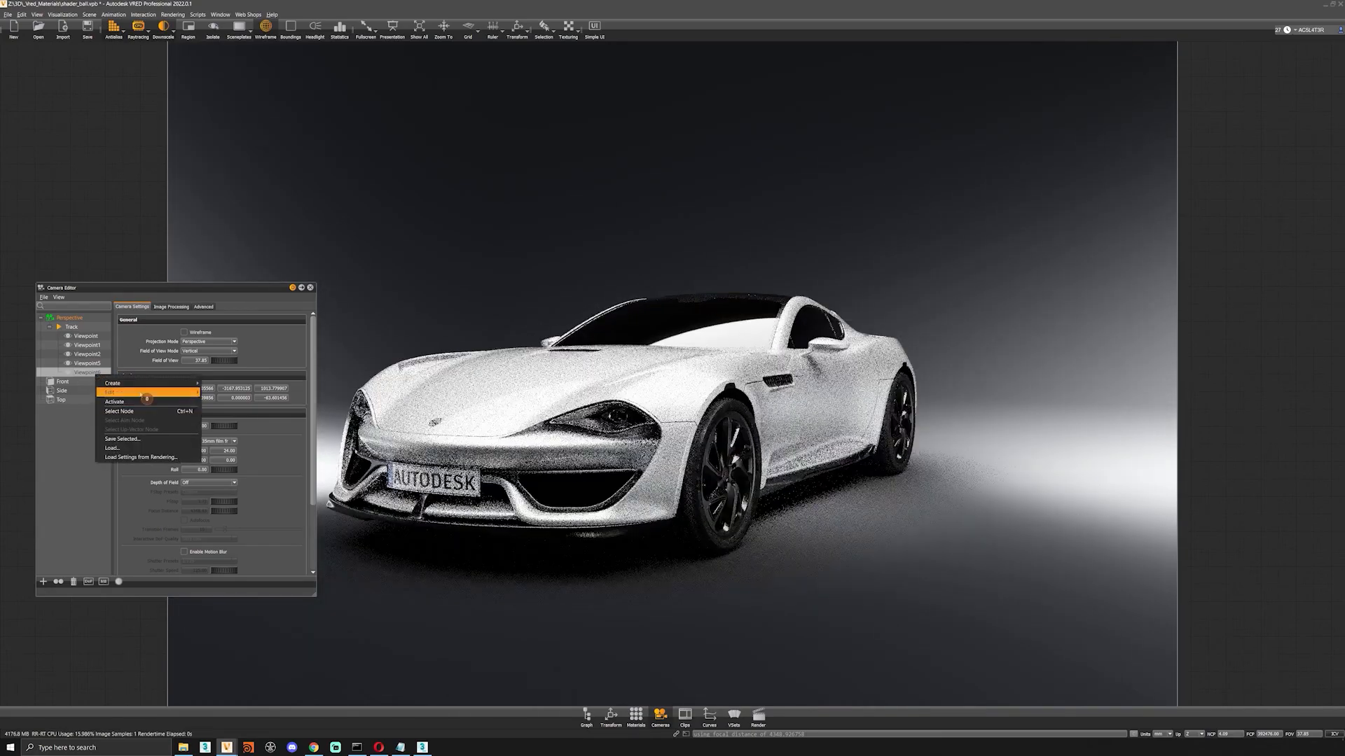
pyautogui.click(145, 396)
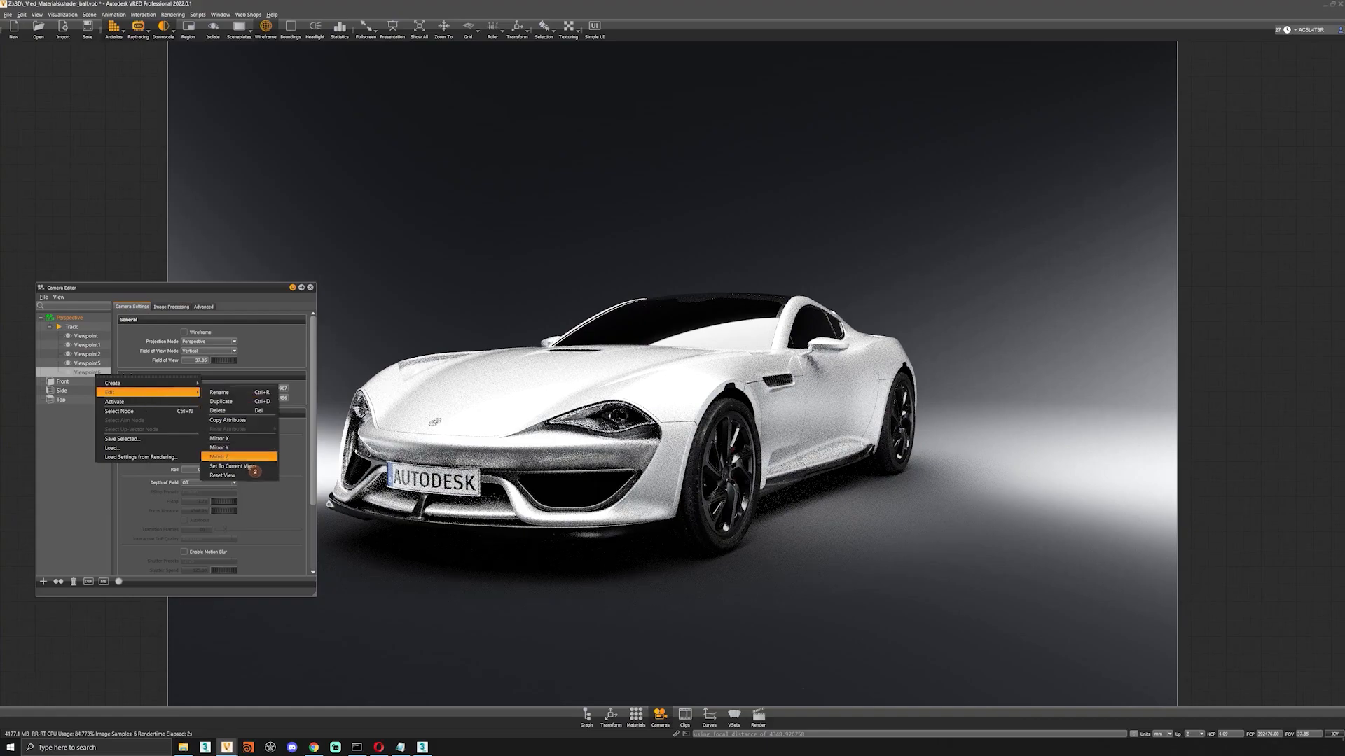
pyautogui.click(246, 466)
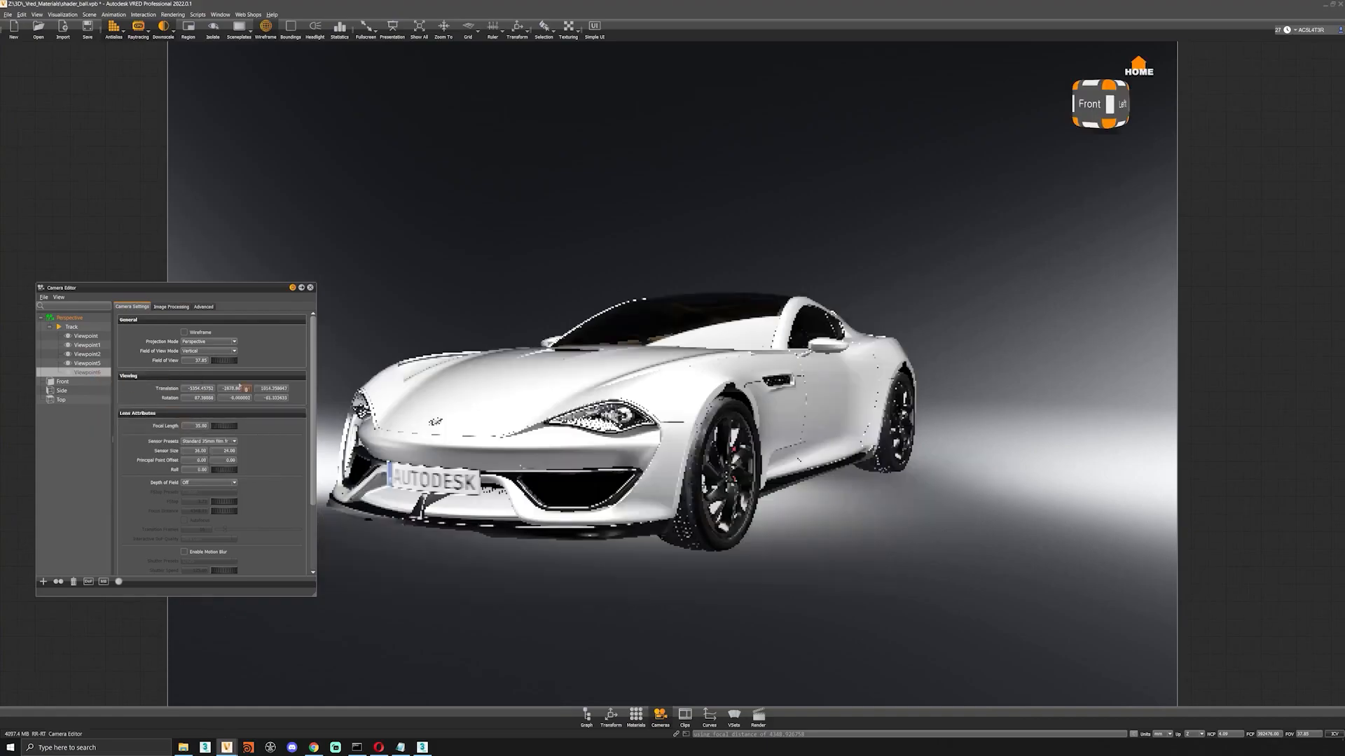
# Check the updated last viewpoint and the front wheel close-up by activating each of them.
pyautogui.doubleClick(92, 373)
pyautogui.doubleClick(90, 364)
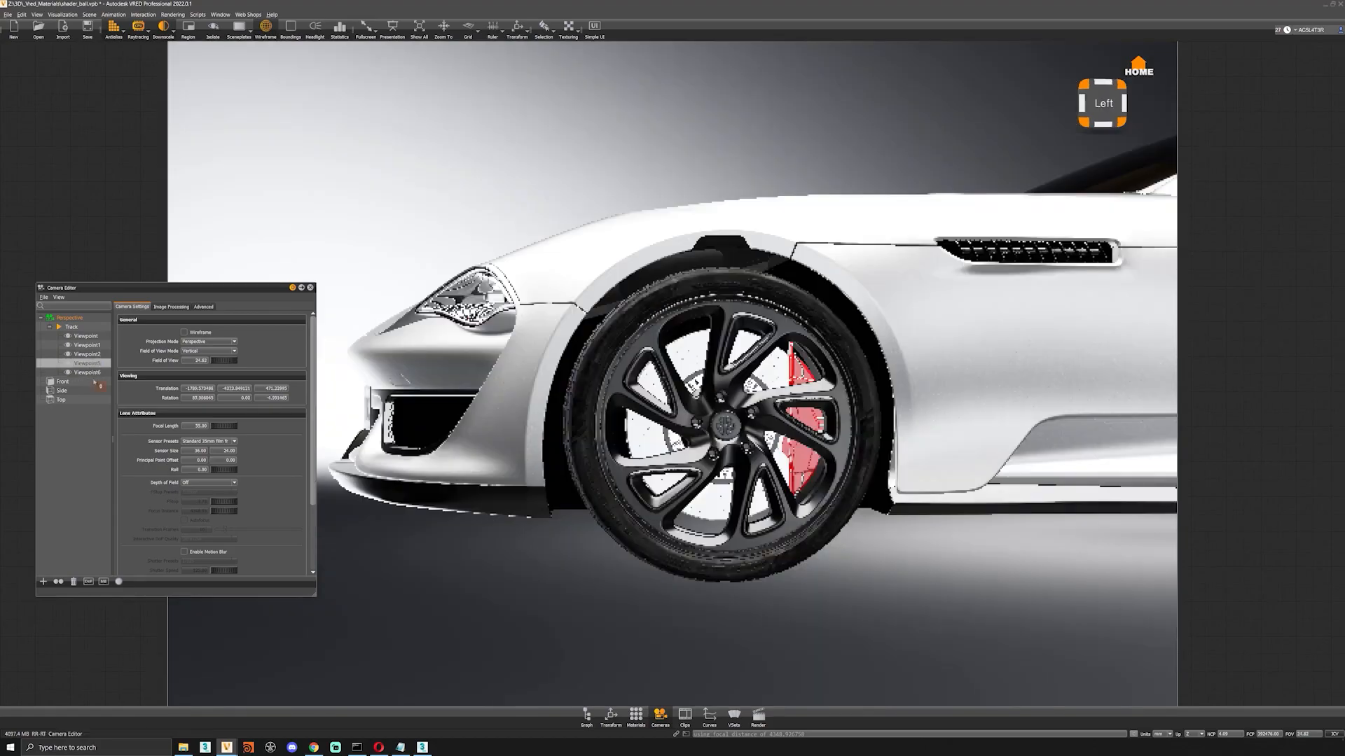
pyautogui.doubleClick(94, 382)
pyautogui.moveTo(584, 389); pyautogui.dragTo(578, 574, button='middle')
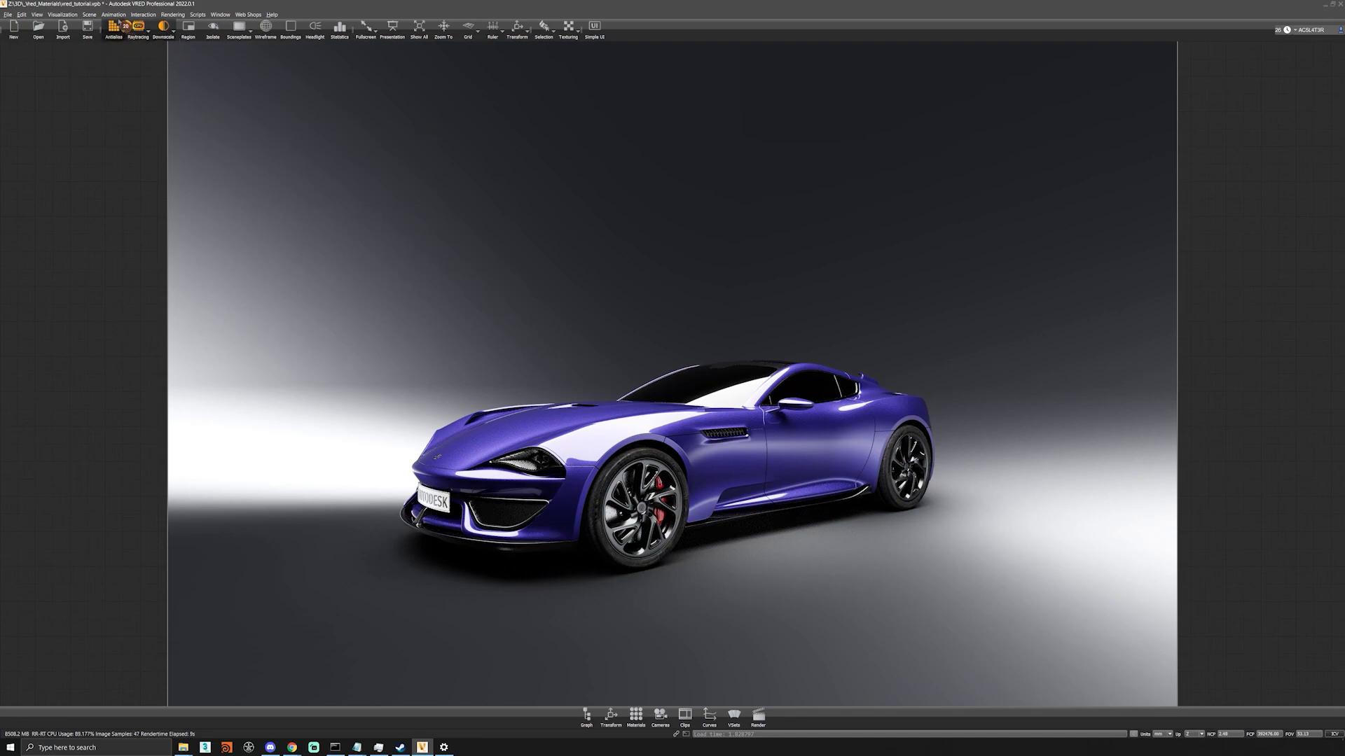
# Add the mountain road environment from the Asset Manager to the Environments group in the Material Editor.
pyautogui.click(89, 14)
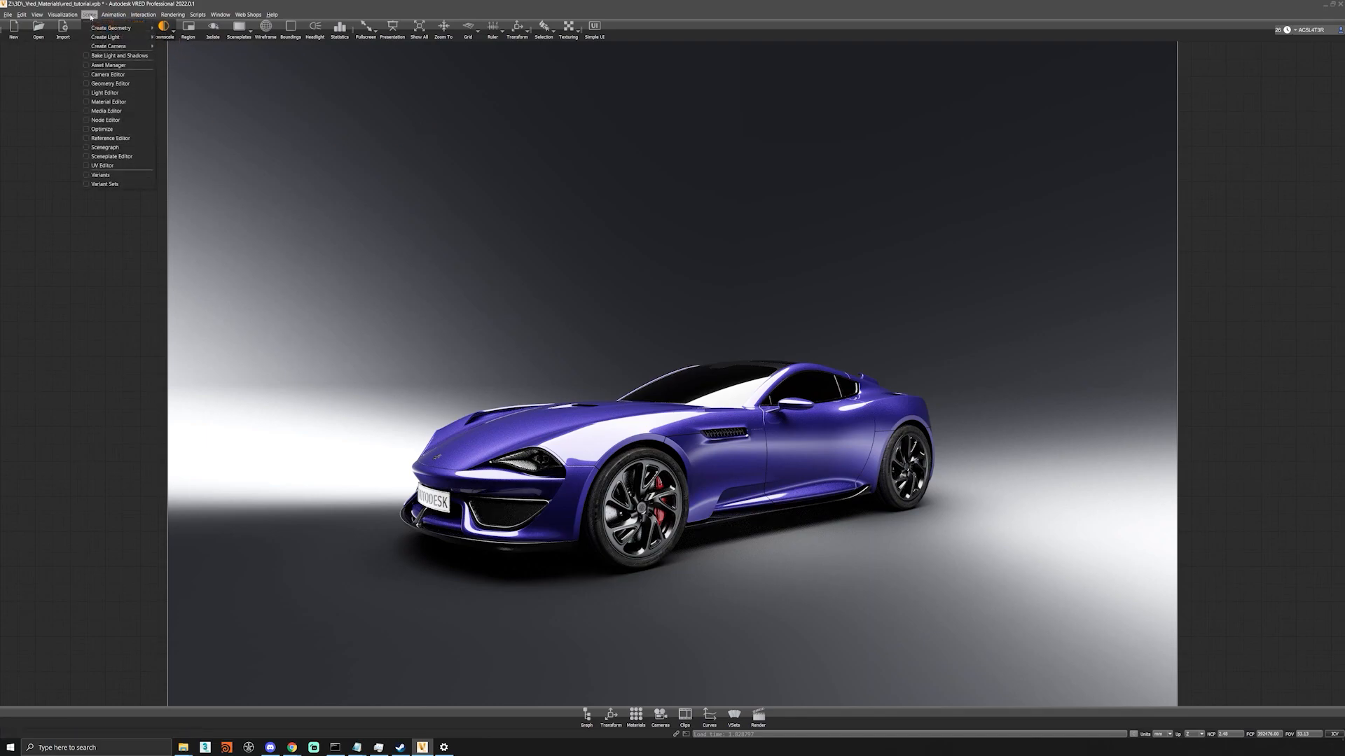
pyautogui.click(116, 66)
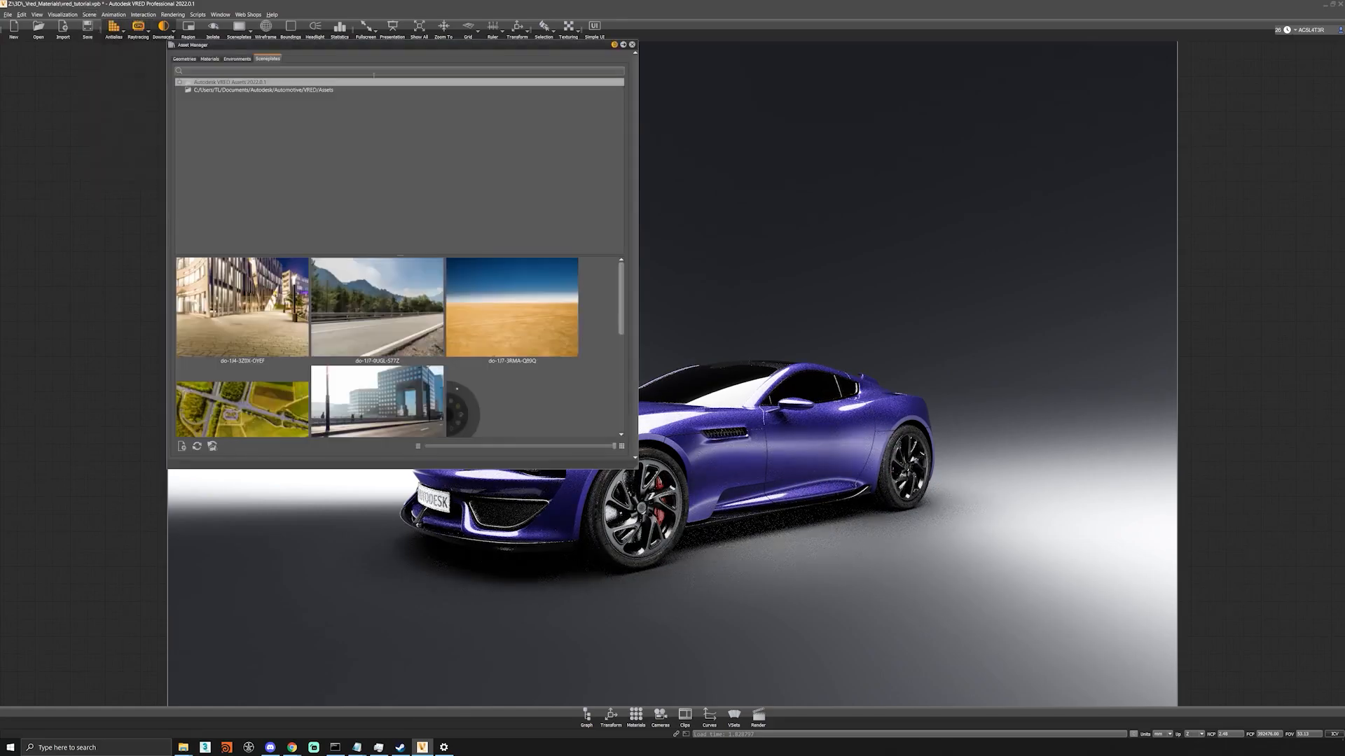
pyautogui.click(237, 58)
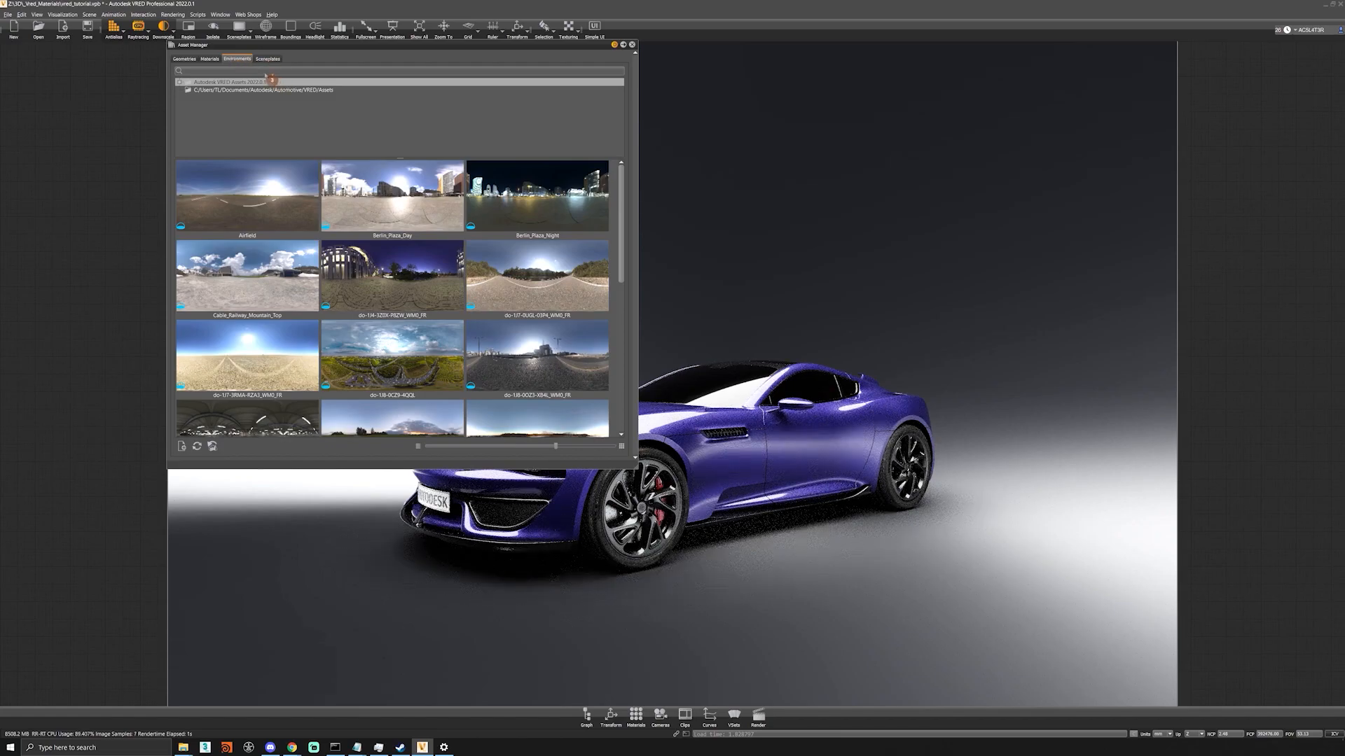
pyautogui.click(636, 716)
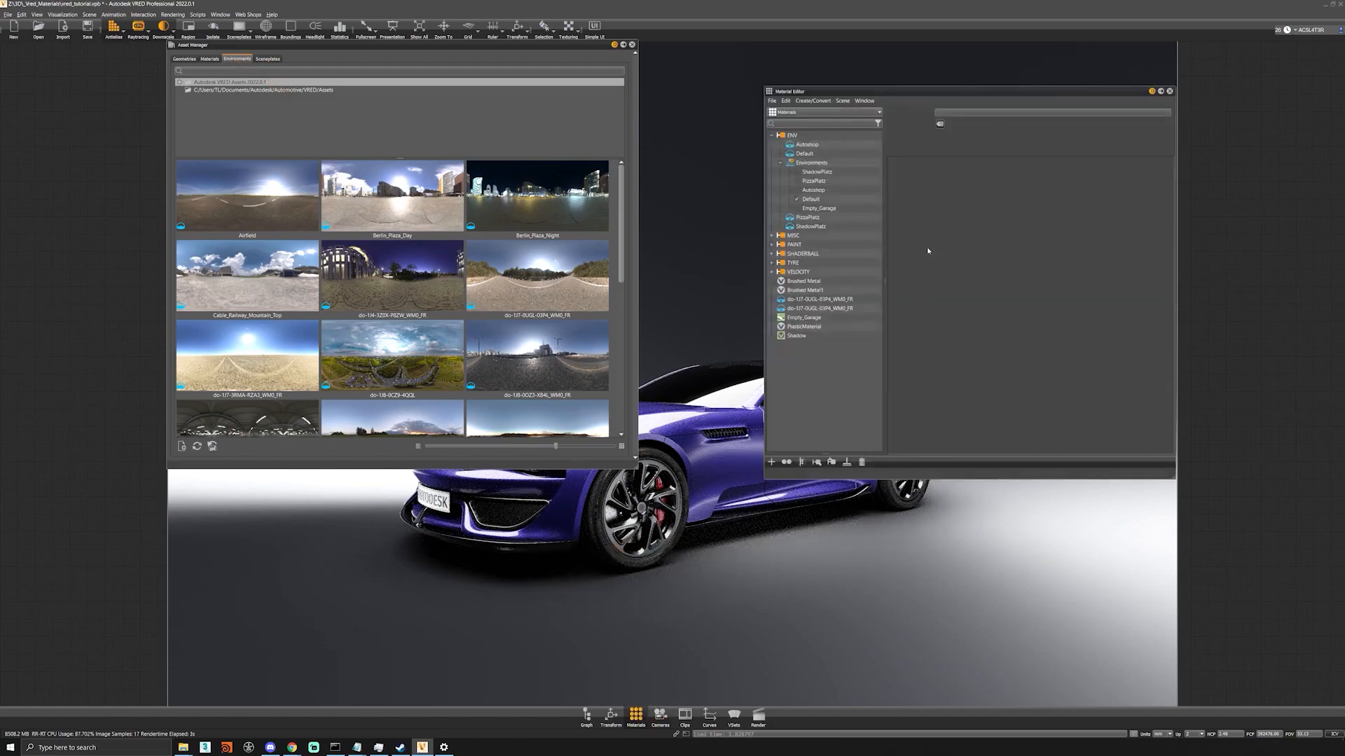
pyautogui.moveTo(526, 278); pyautogui.dragTo(817, 168)
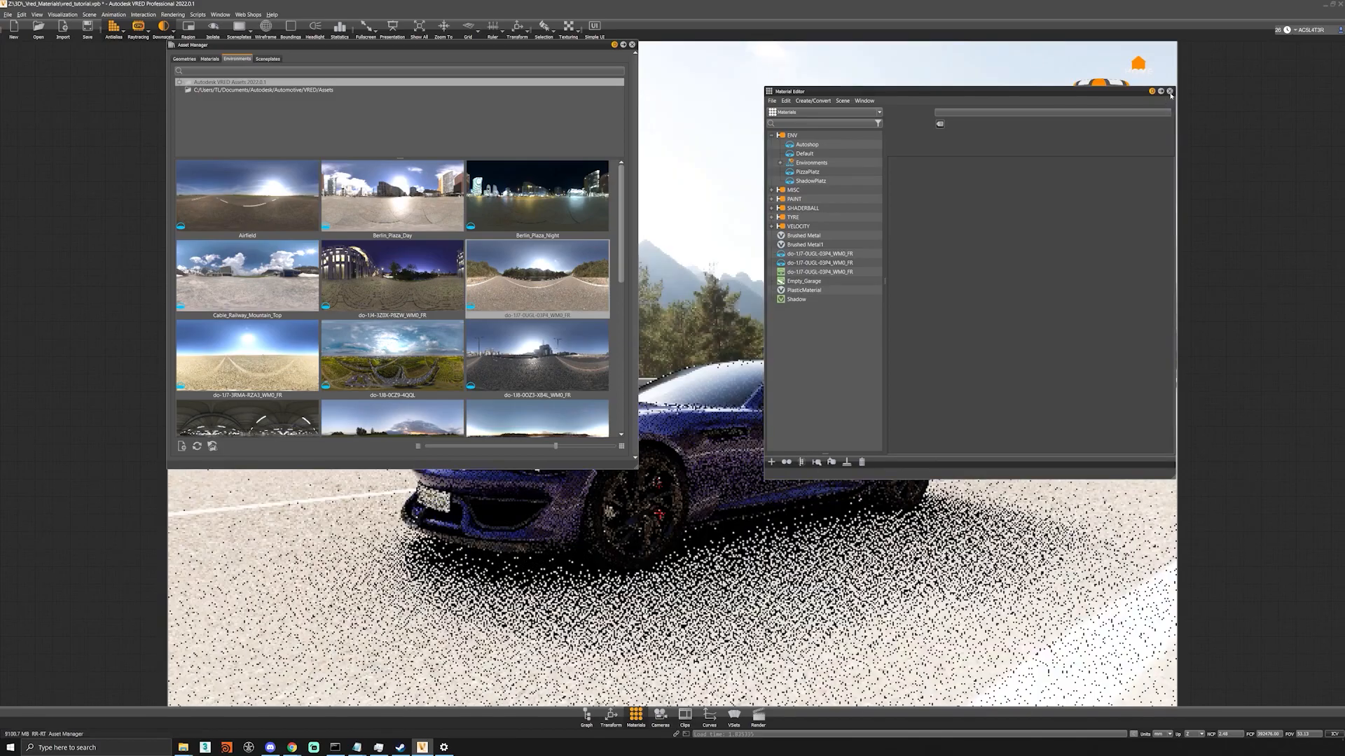
pyautogui.click(1169, 92)
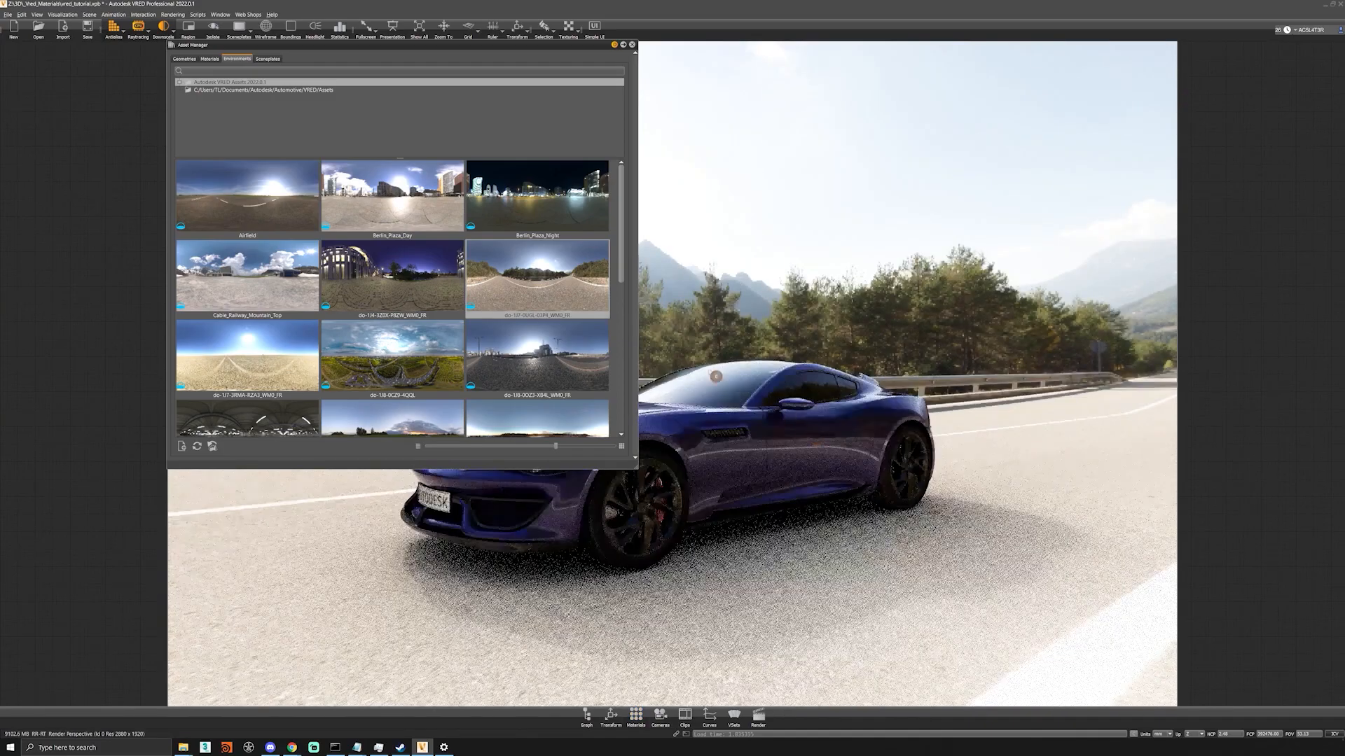
# Add the matching mountain road backplate from the Asset Manager's sceneplates to the scene.
pyautogui.click(269, 59)
pyautogui.doubleClick(397, 307)
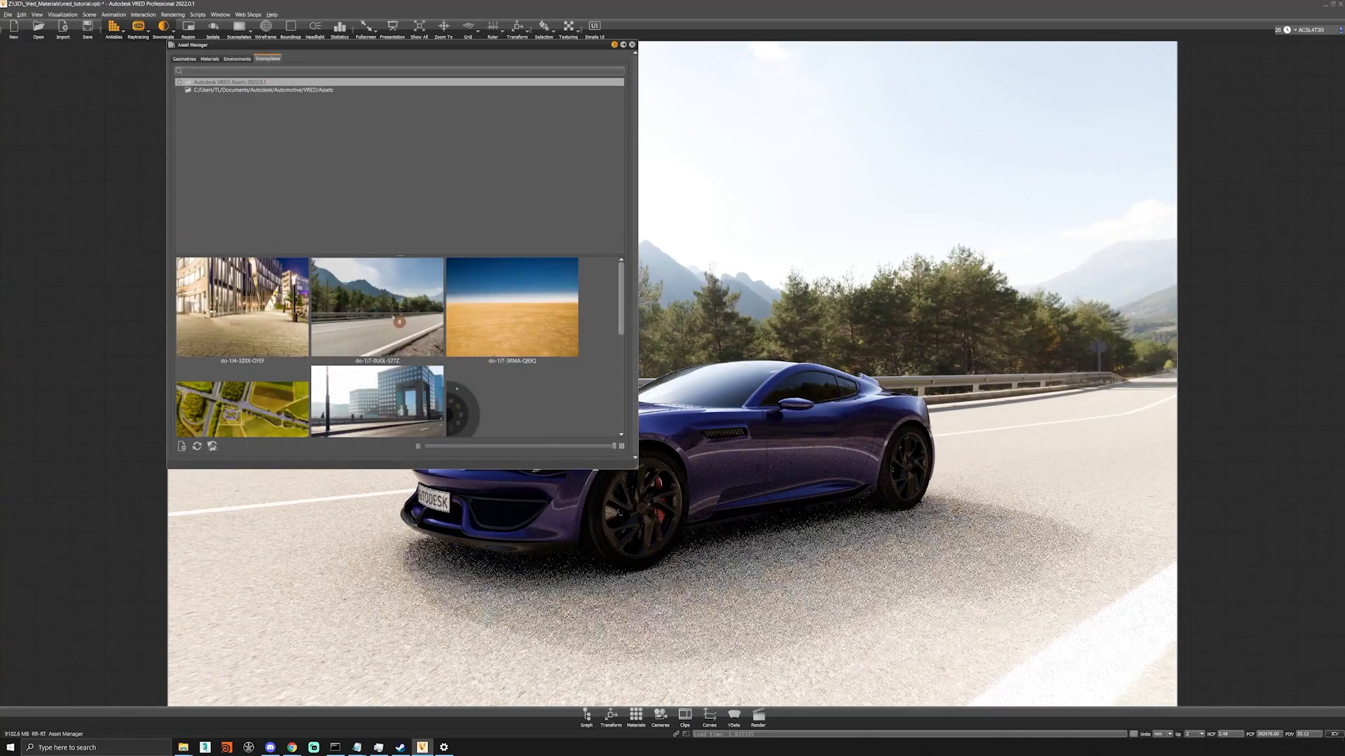
pyautogui.rightClick(367, 302)
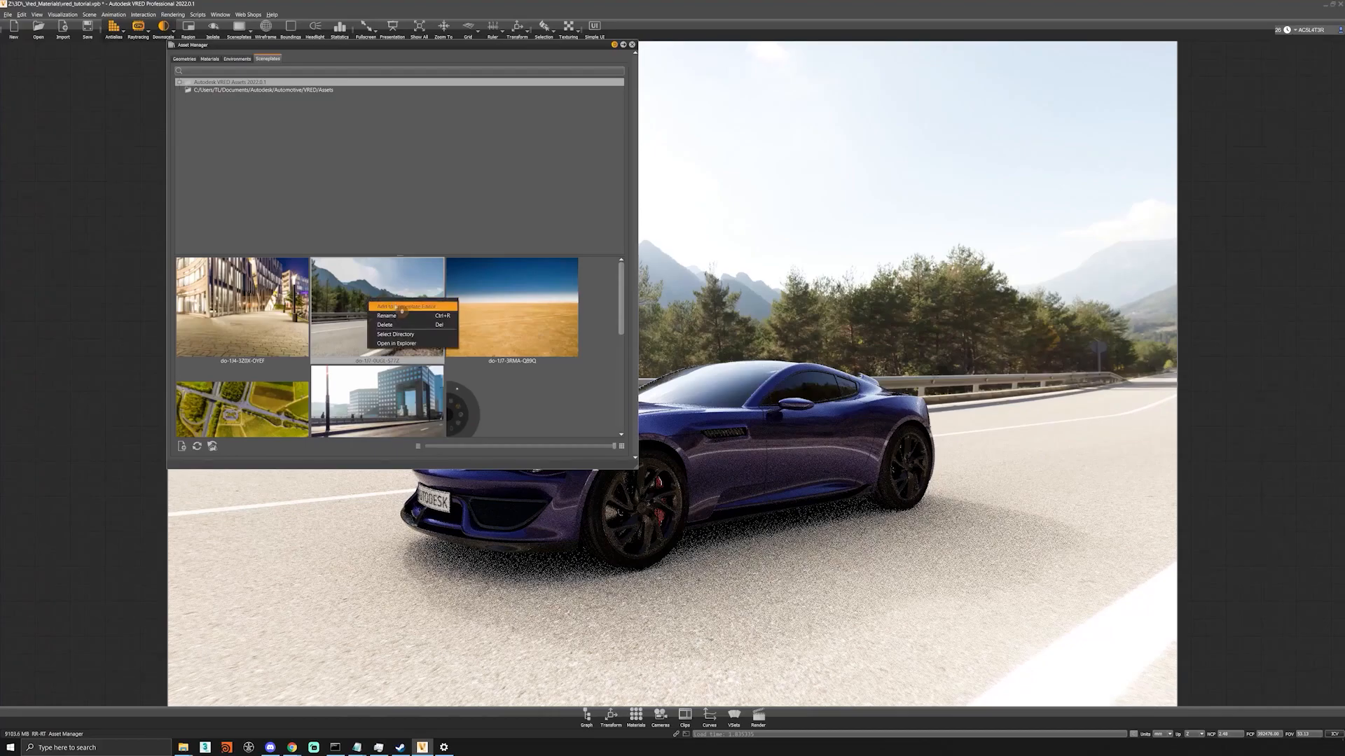
pyautogui.click(401, 308)
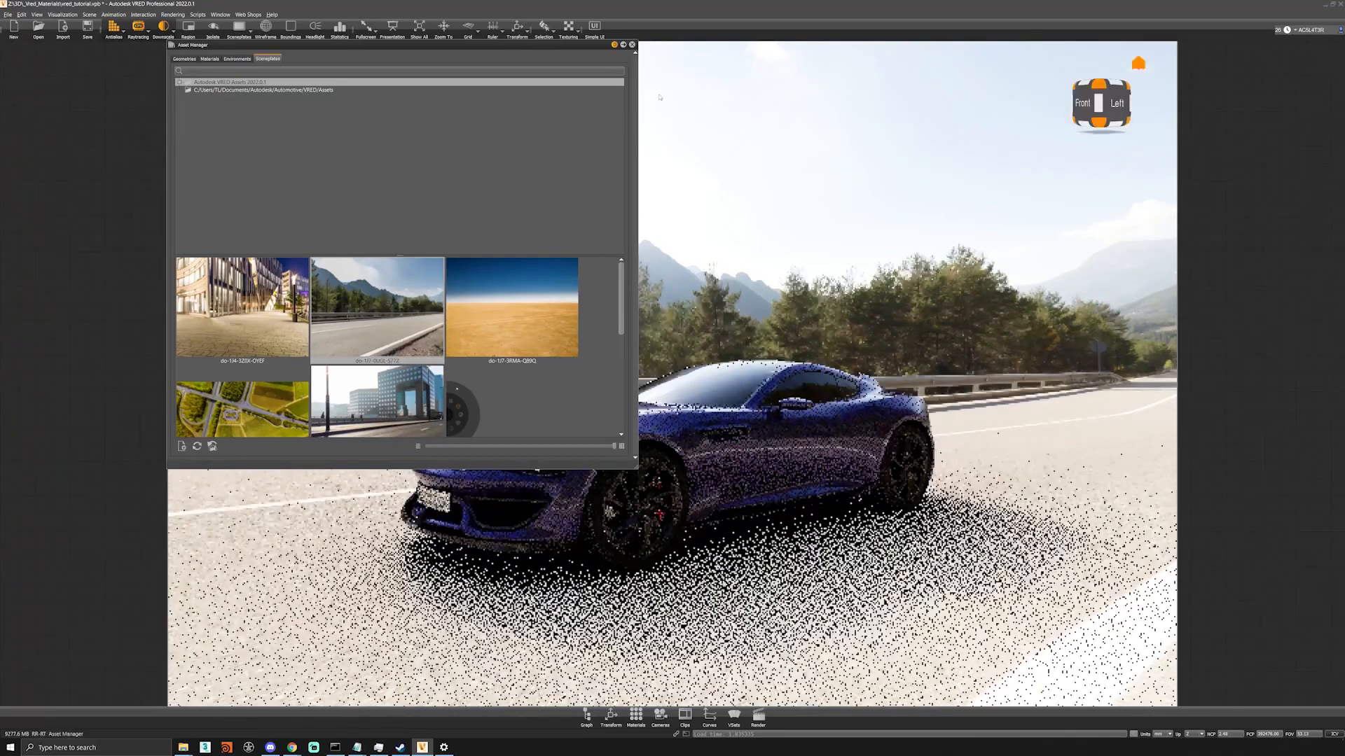
pyautogui.click(631, 45)
# Orbit and pull back the camera so that the blue car sits on the road of the backplate.
pyautogui.keyDown('alt'); pyautogui.moveTo(648, 414); pyautogui.dragTo(1331, 451); pyautogui.keyUp('alt')
pyautogui.keyDown('alt'); pyautogui.moveTo(1331, 452); pyautogui.dragTo(1142, 525, button='right'); pyautogui.keyUp('alt')
pyautogui.keyDown('alt'); pyautogui.moveTo(1142, 525); pyautogui.dragTo(1272, 553); pyautogui.keyUp('alt')
pyautogui.keyDown('alt'); pyautogui.moveTo(364, 518); pyautogui.dragTo(511, 507, button='right'); pyautogui.keyUp('alt')
pyautogui.keyDown('alt'); pyautogui.moveTo(512, 507); pyautogui.dragTo(686, 454); pyautogui.keyUp('alt')
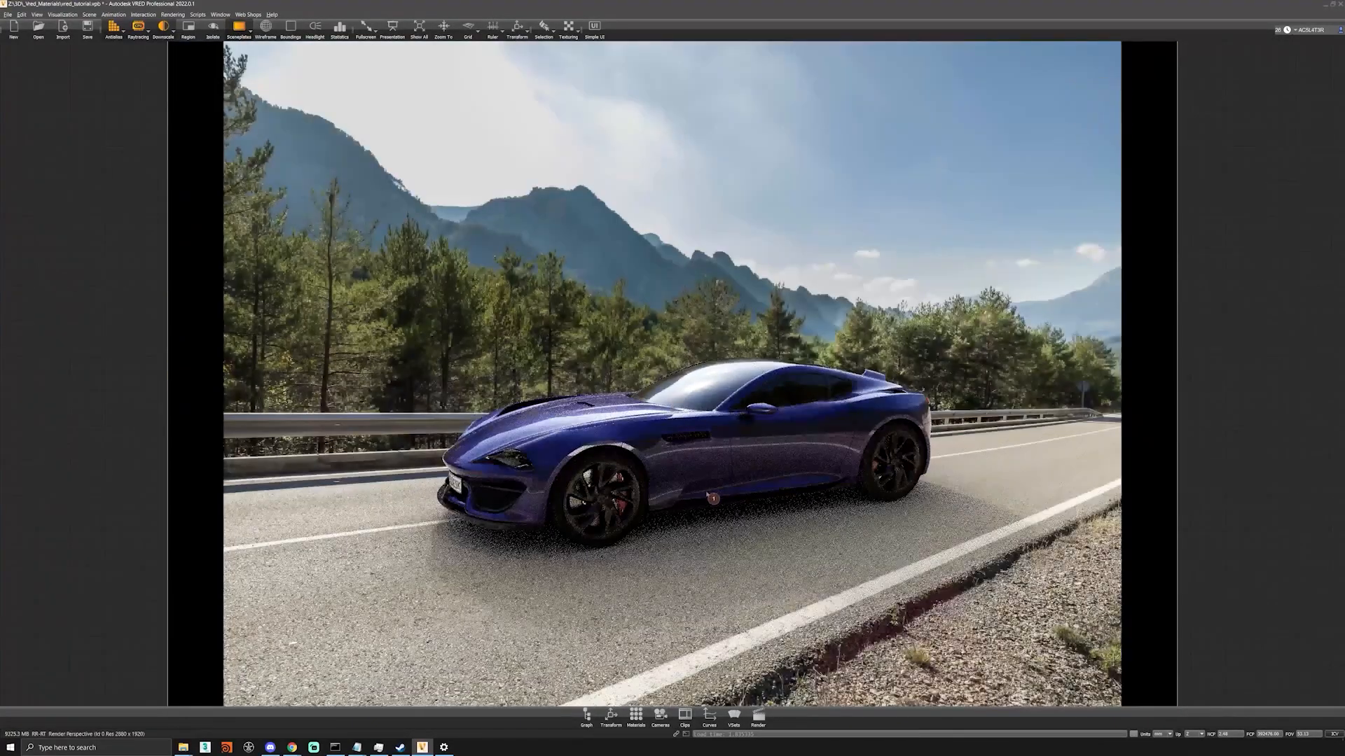
pyautogui.scroll(-3, 672, 465)
pyautogui.keyDown('alt'); pyautogui.moveTo(673, 465); pyautogui.dragTo(729, 406); pyautogui.keyUp('alt')
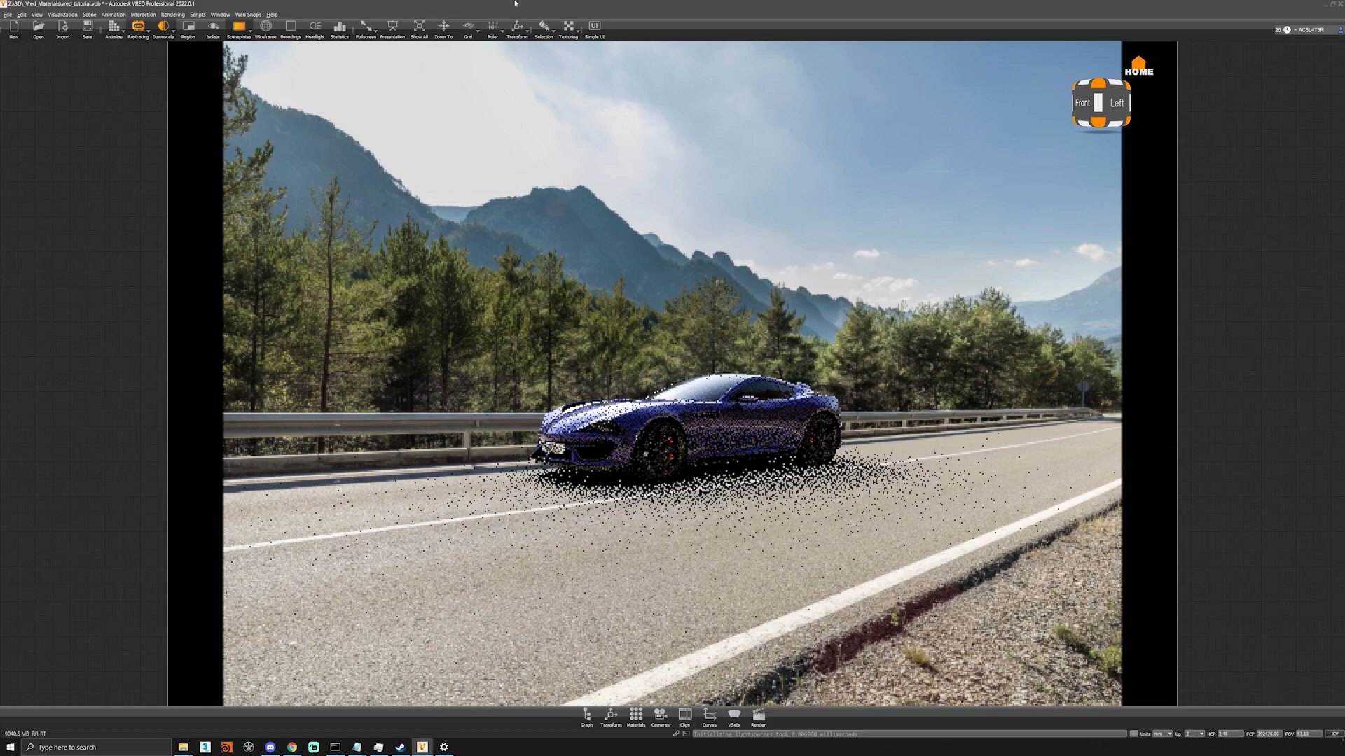
# Look up the image information of the mountain road backplate in the Sceneplate Editor.
pyautogui.click(89, 14)
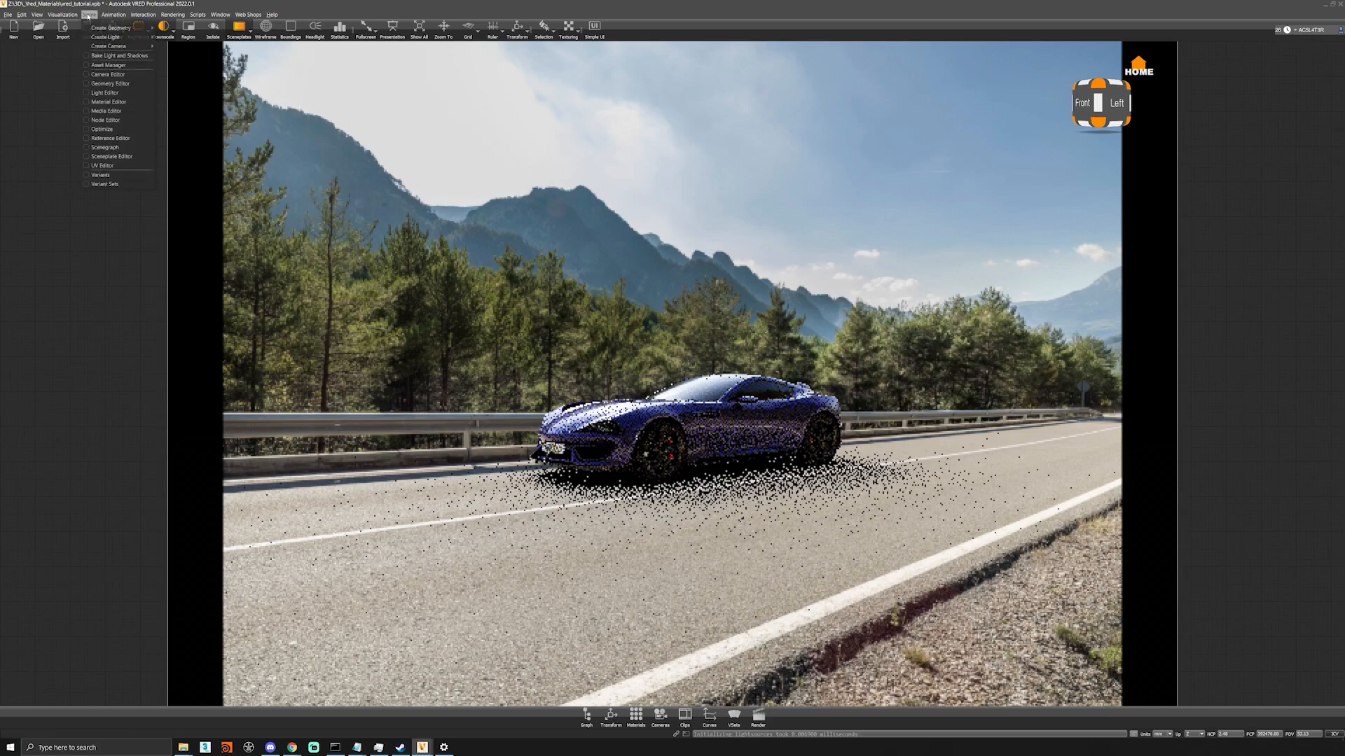
pyautogui.click(131, 160)
pyautogui.rightClick(840, 153)
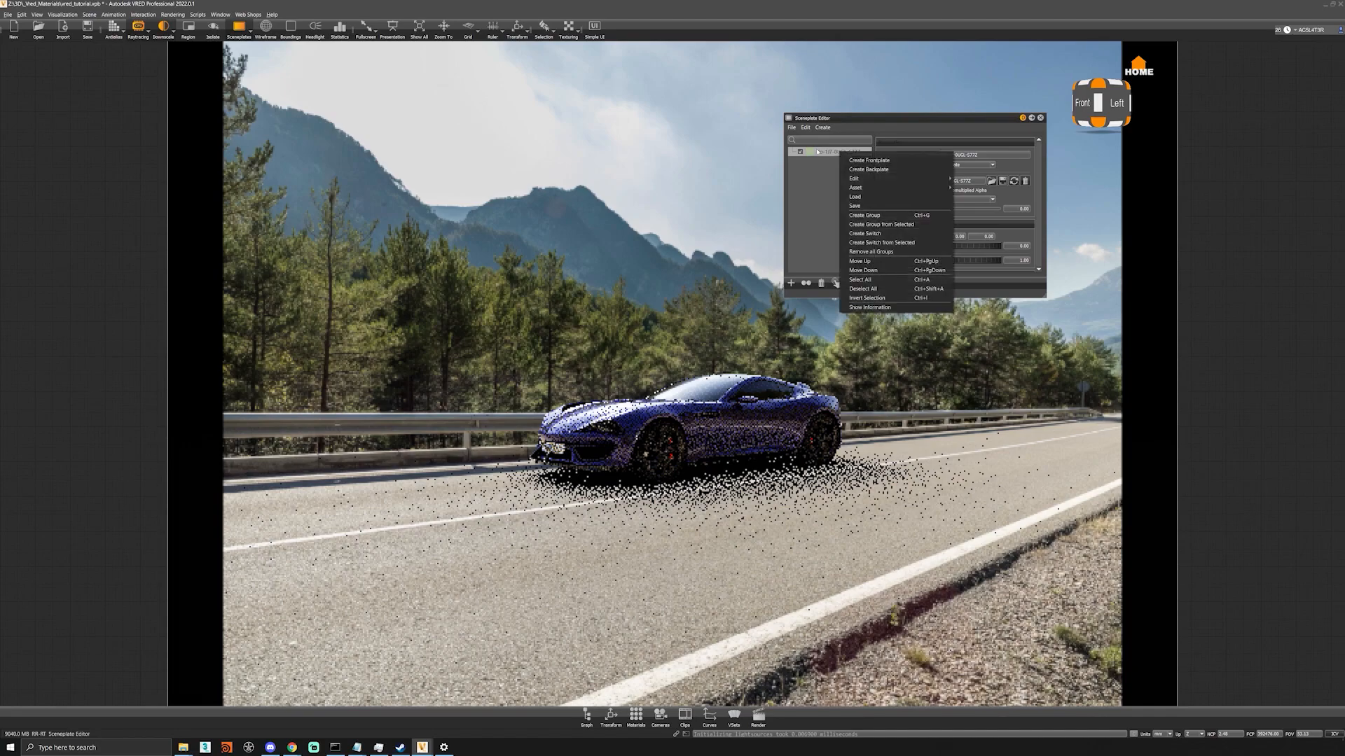
pyautogui.click(904, 307)
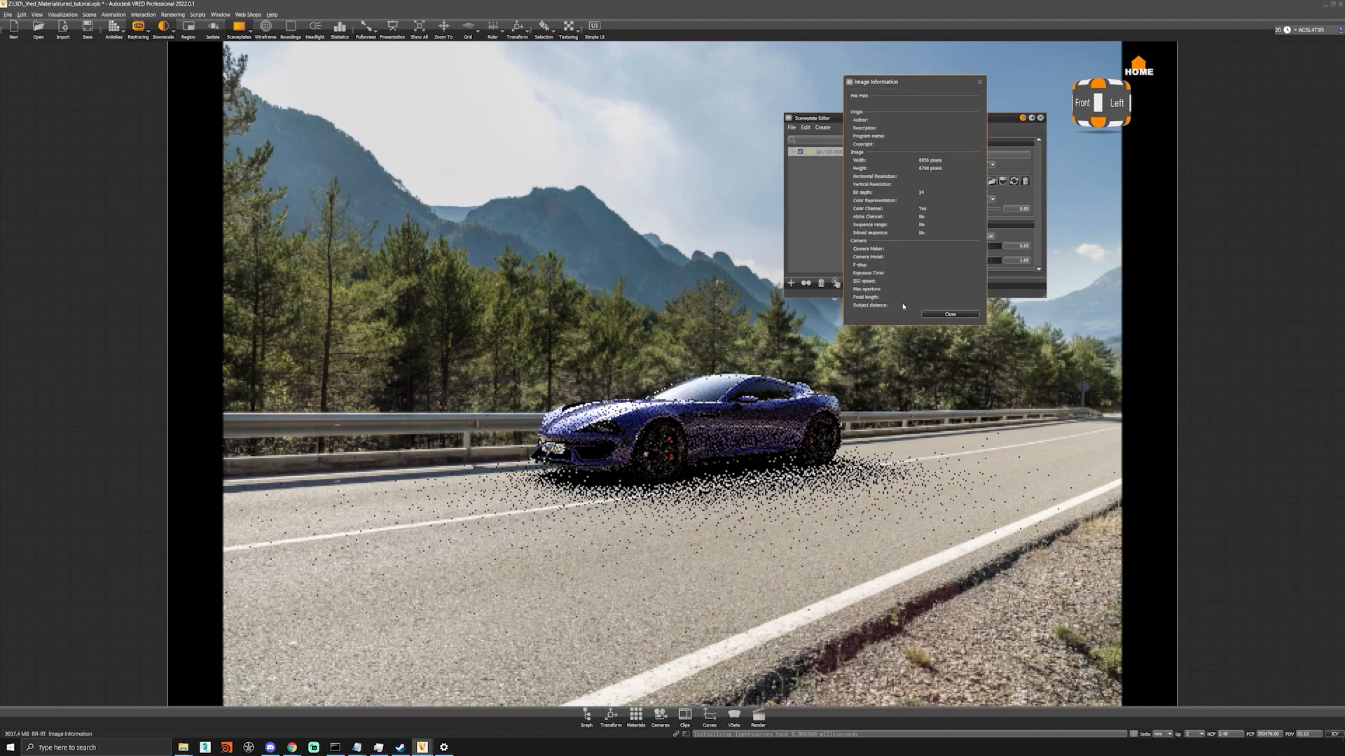
pyautogui.moveTo(886, 86); pyautogui.dragTo(436, 119)
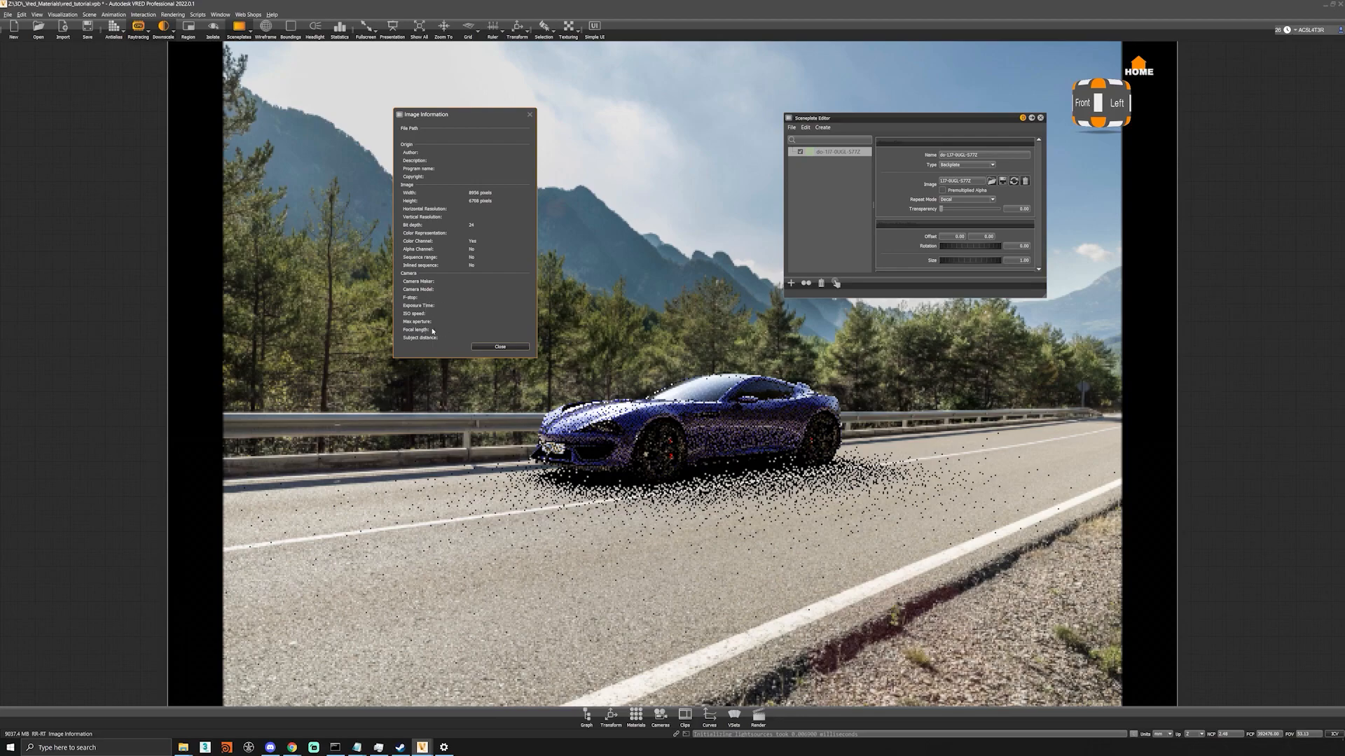
pyautogui.click(498, 347)
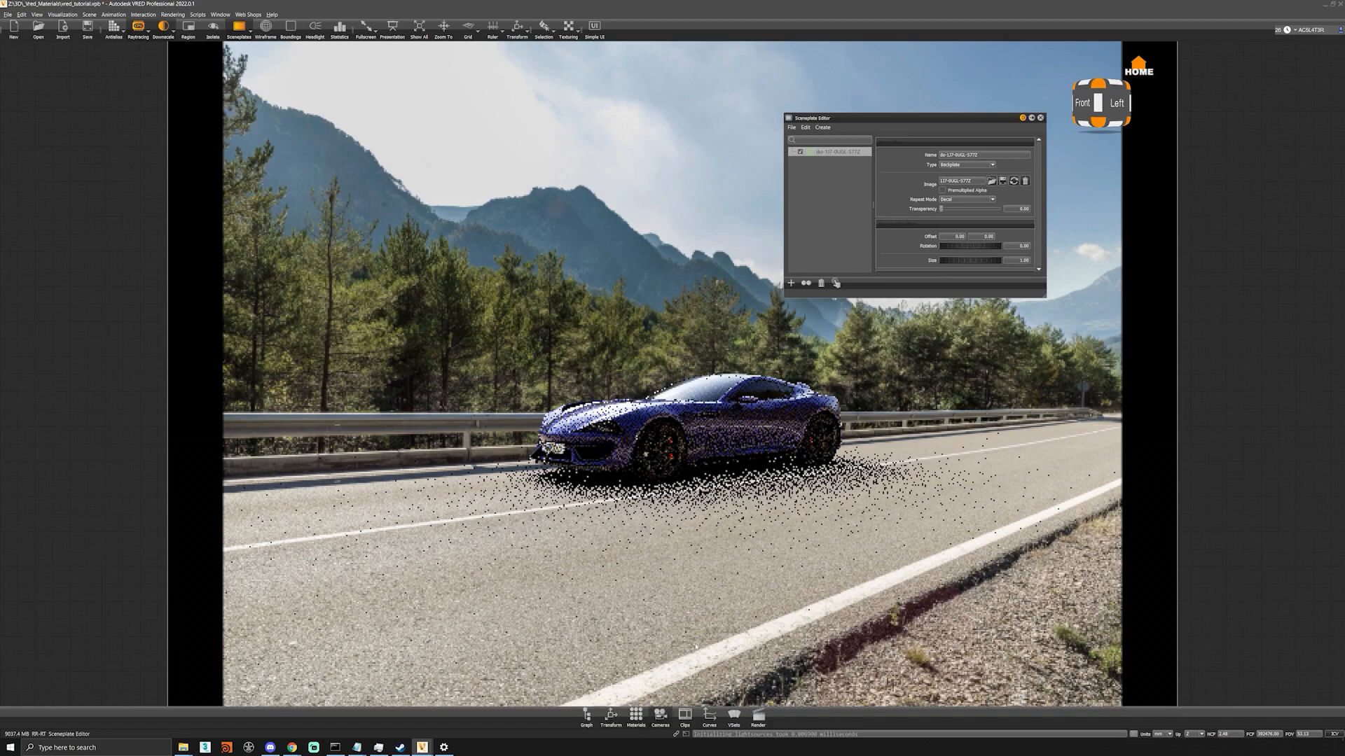
# Set the perspective camera's focal length to 35 and reposition the camera so that the car sits on the road.
pyautogui.click(661, 720)
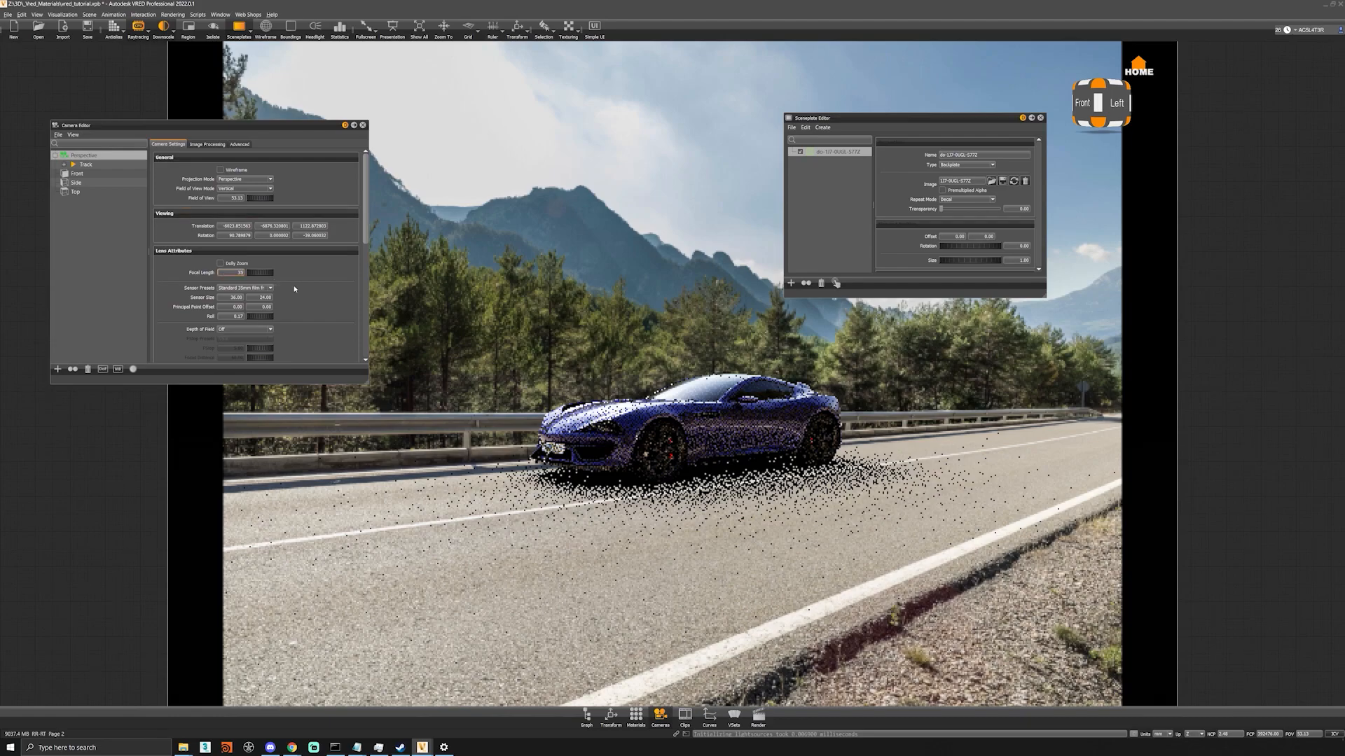
pyautogui.press('Return')
pyautogui.moveTo(422, 399); pyautogui.dragTo(732, 477)
pyautogui.moveTo(731, 476); pyautogui.dragTo(724, 480, button='right')
pyautogui.moveTo(724, 479); pyautogui.dragTo(710, 476, button='middle')
pyautogui.moveTo(710, 476); pyautogui.dragTo(705, 475)
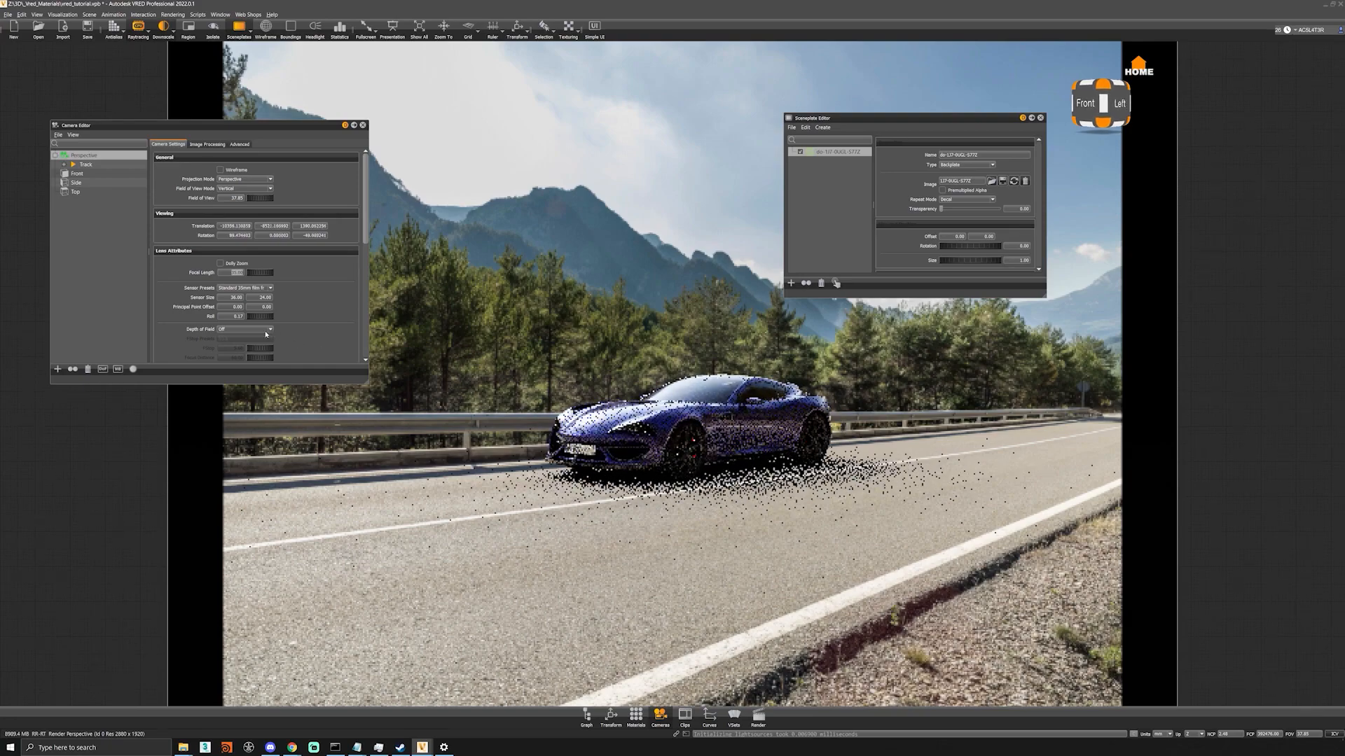
# Examine the perspective camera's roll setting and the saved viewpoints in its Track.
pyautogui.click(232, 319)
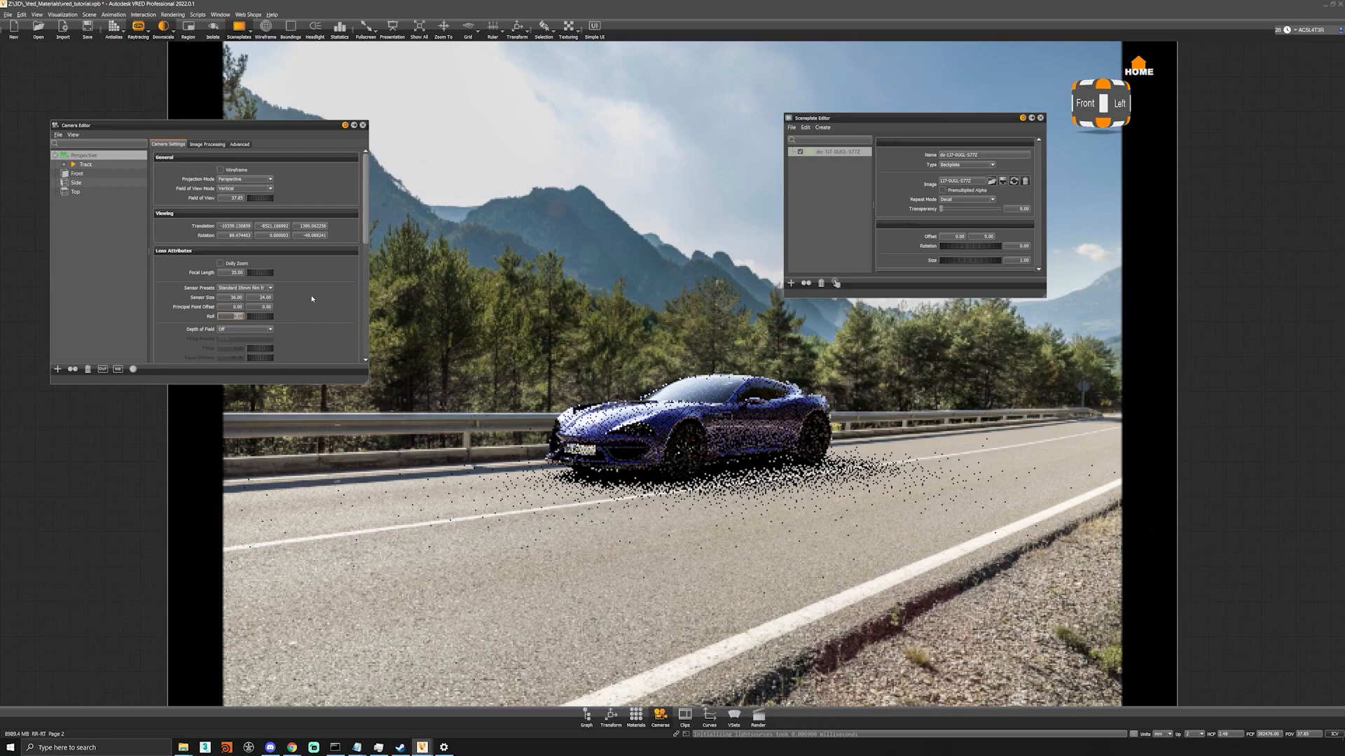
pyautogui.click(85, 165)
pyautogui.click(287, 187)
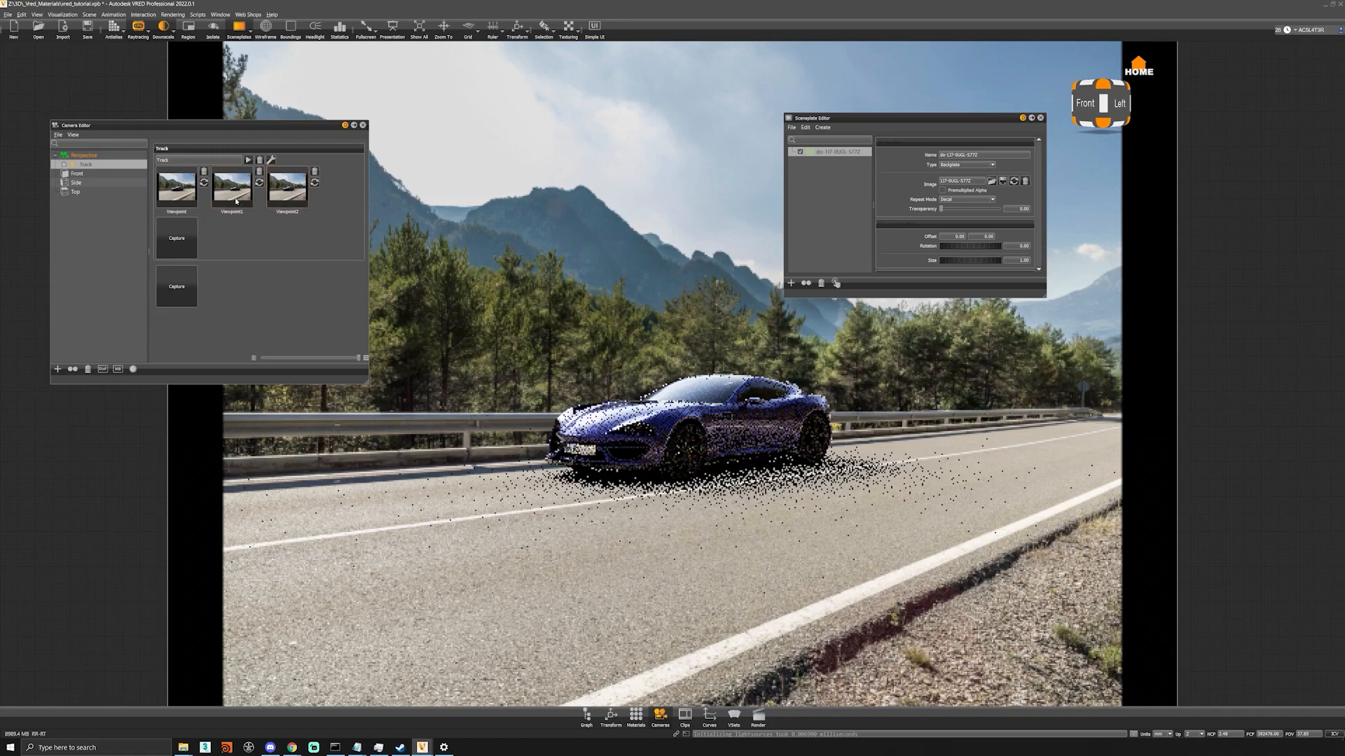
pyautogui.click(182, 198)
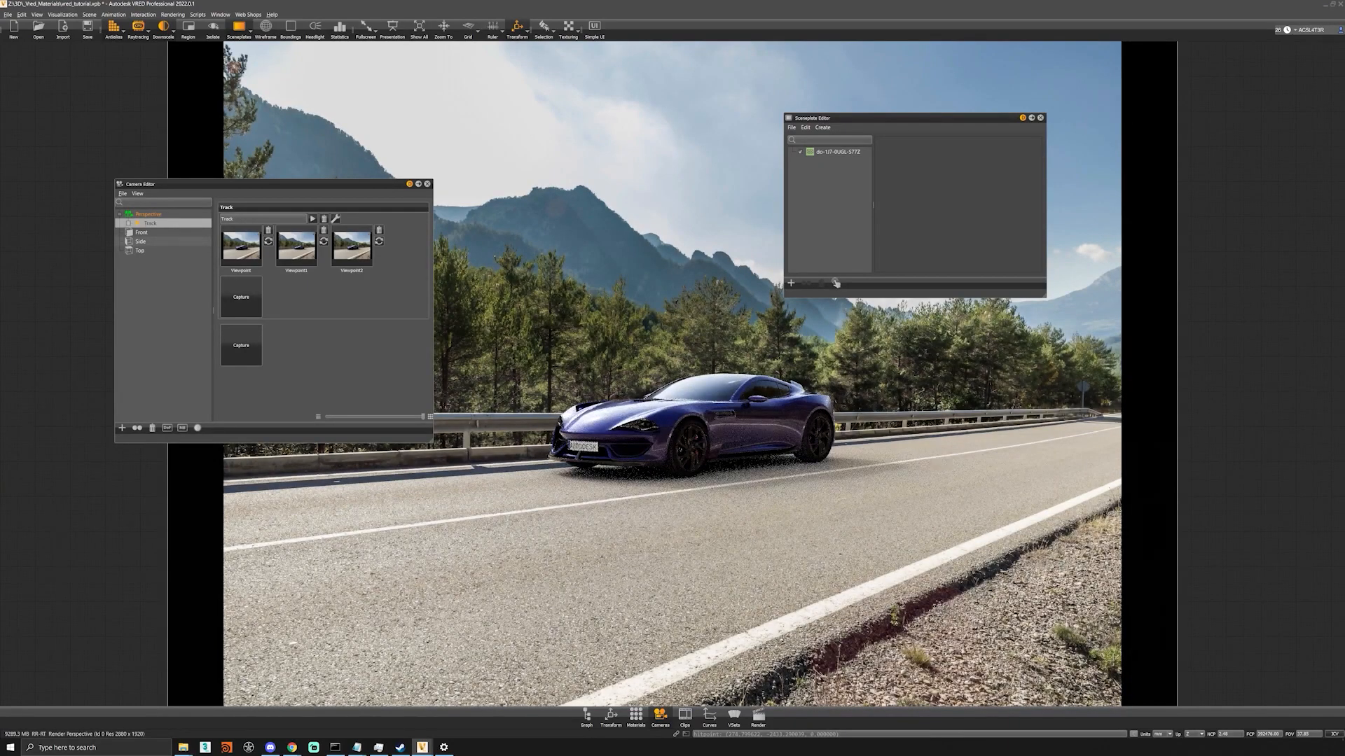
# Create a plane under the car and scale it up as a perspective reference on the road.
pyautogui.click(89, 14)
pyautogui.moveTo(123, 28)
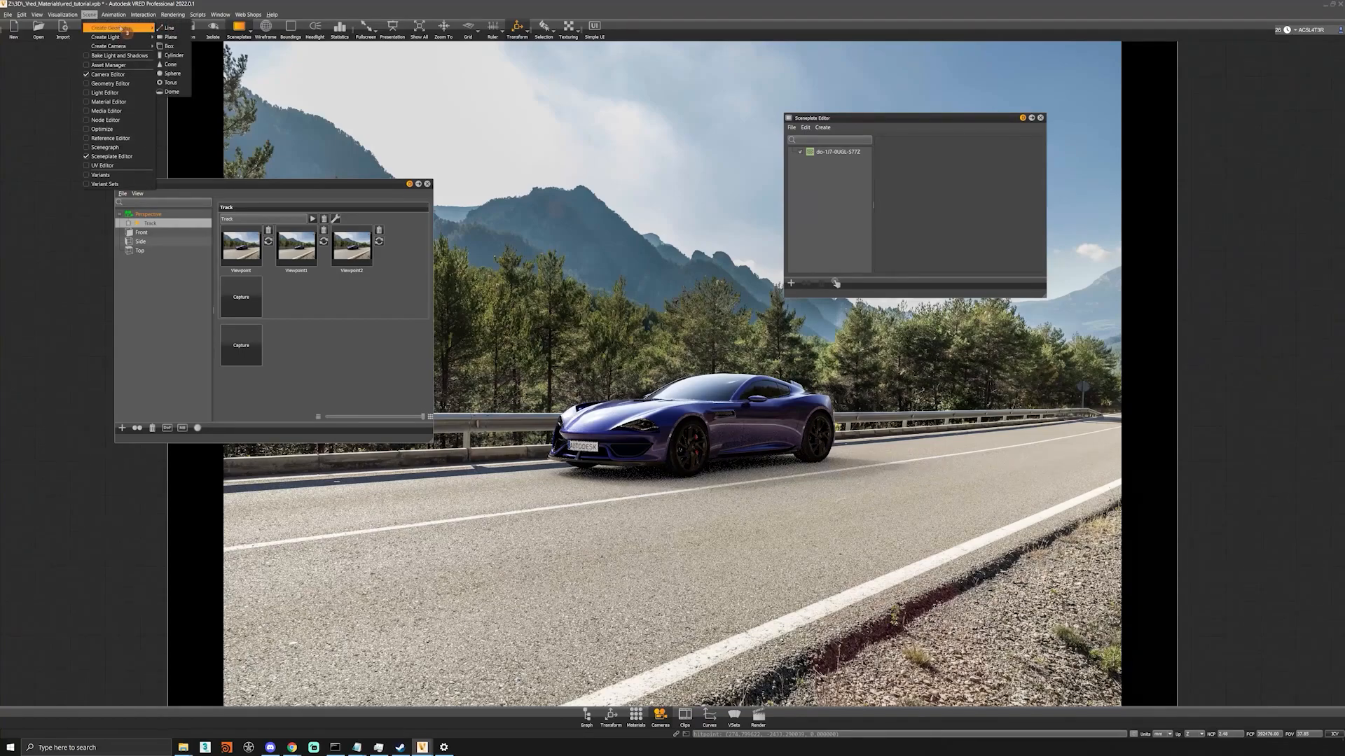
pyautogui.click(172, 37)
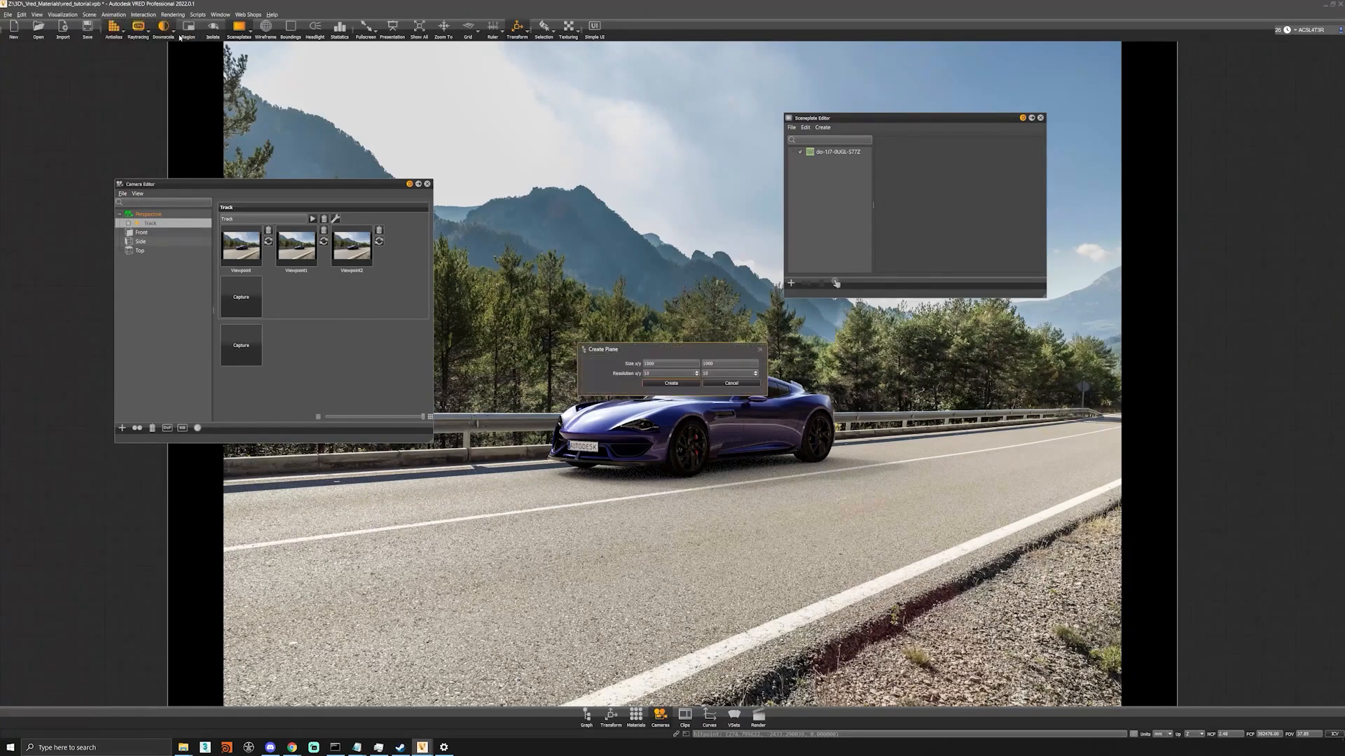
pyautogui.click(670, 383)
pyautogui.moveTo(703, 433); pyautogui.dragTo(488, 453)
pyautogui.press('r')
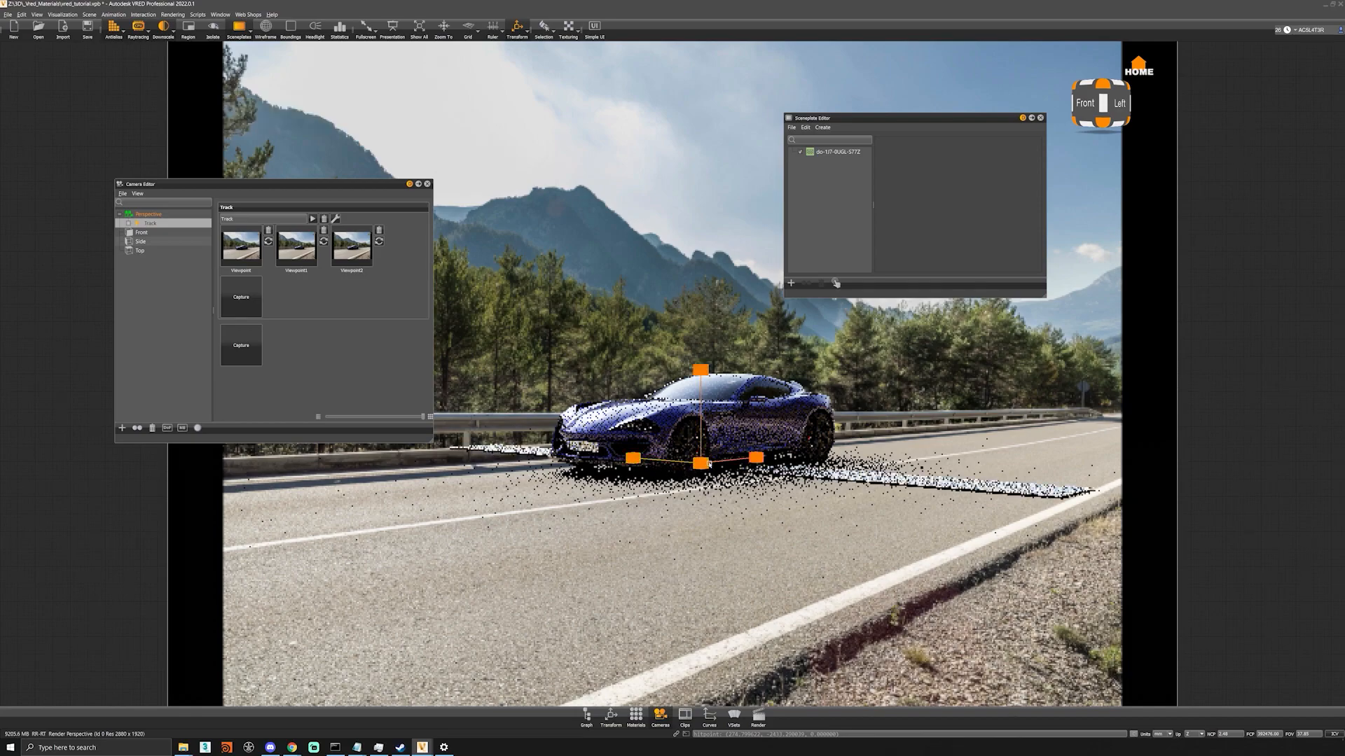
pyautogui.moveTo(756, 458); pyautogui.dragTo(870, 451)
pyautogui.moveTo(756, 457); pyautogui.dragTo(793, 458)
# Orbit the camera to line up the reference plane's edges with the road, and stretch the plane along the red axis.
pyautogui.keyDown('alt'); pyautogui.moveTo(685, 555); pyautogui.dragTo(722, 555); pyautogui.keyUp('alt')
pyautogui.keyDown('alt'); pyautogui.moveTo(722, 555); pyautogui.dragTo(713, 556, button='middle'); pyautogui.keyUp('alt')
pyautogui.keyDown('alt'); pyautogui.moveTo(713, 555); pyautogui.dragTo(686, 556, button='right'); pyautogui.keyUp('alt')
pyautogui.keyDown('alt'); pyautogui.moveTo(686, 555); pyautogui.dragTo(702, 579, button='middle'); pyautogui.keyUp('alt')
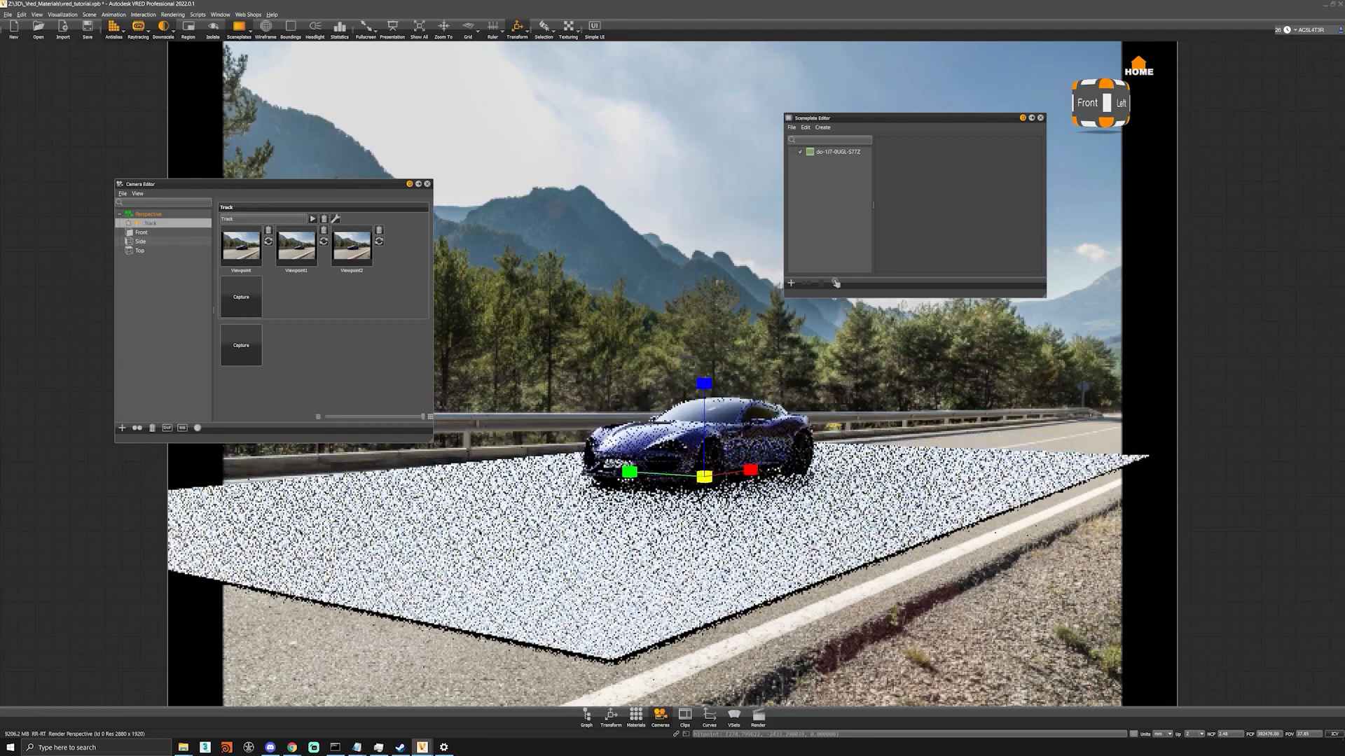
pyautogui.keyDown('alt'); pyautogui.moveTo(702, 580); pyautogui.dragTo(696, 585); pyautogui.keyUp('alt')
pyautogui.keyDown('alt'); pyautogui.moveTo(697, 585); pyautogui.dragTo(706, 585, button='right'); pyautogui.keyUp('alt')
pyautogui.keyDown('alt'); pyautogui.moveTo(706, 586); pyautogui.dragTo(697, 581, button='middle'); pyautogui.keyUp('alt')
pyautogui.keyDown('alt'); pyautogui.moveTo(697, 581); pyautogui.dragTo(703, 582, button='right'); pyautogui.keyUp('alt')
pyautogui.keyDown('alt'); pyautogui.moveTo(703, 583); pyautogui.dragTo(704, 580, button='middle'); pyautogui.keyUp('alt')
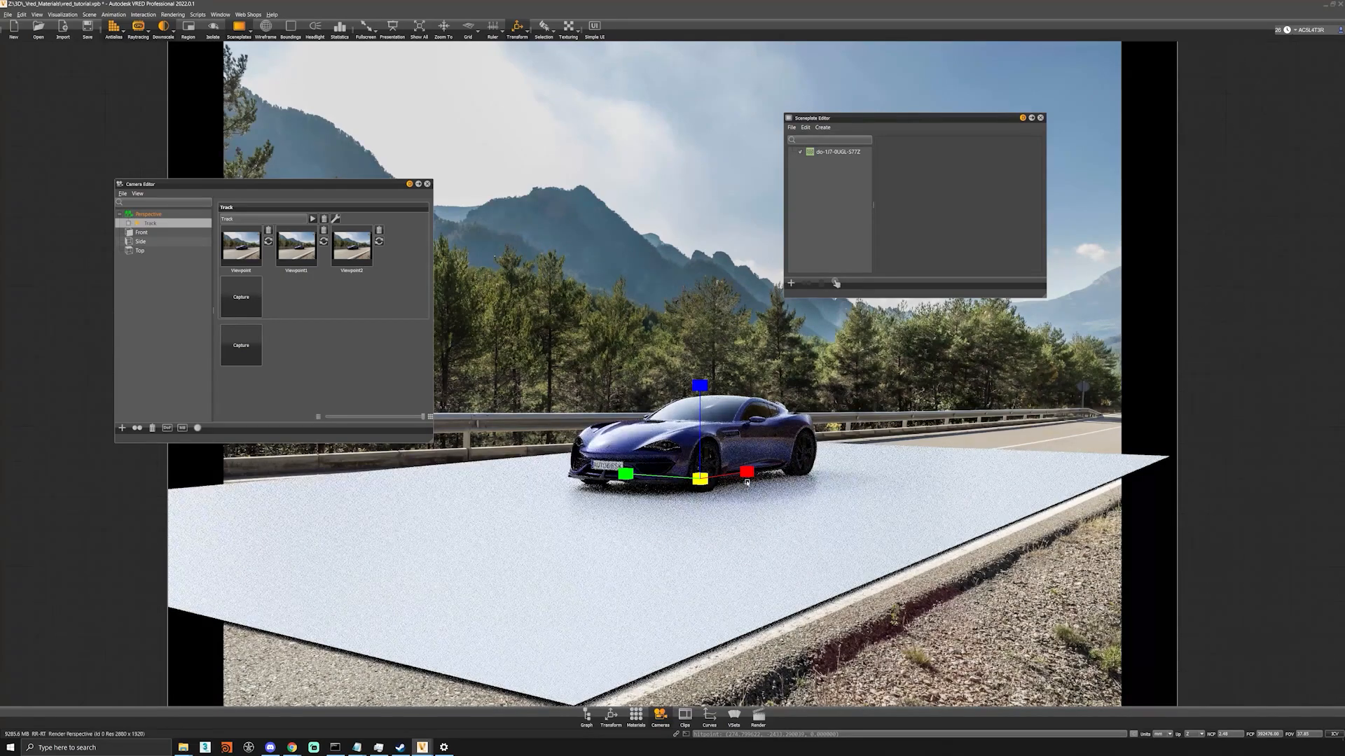
pyautogui.press('Escape')
pyautogui.moveTo(746, 472); pyautogui.dragTo(987, 426)
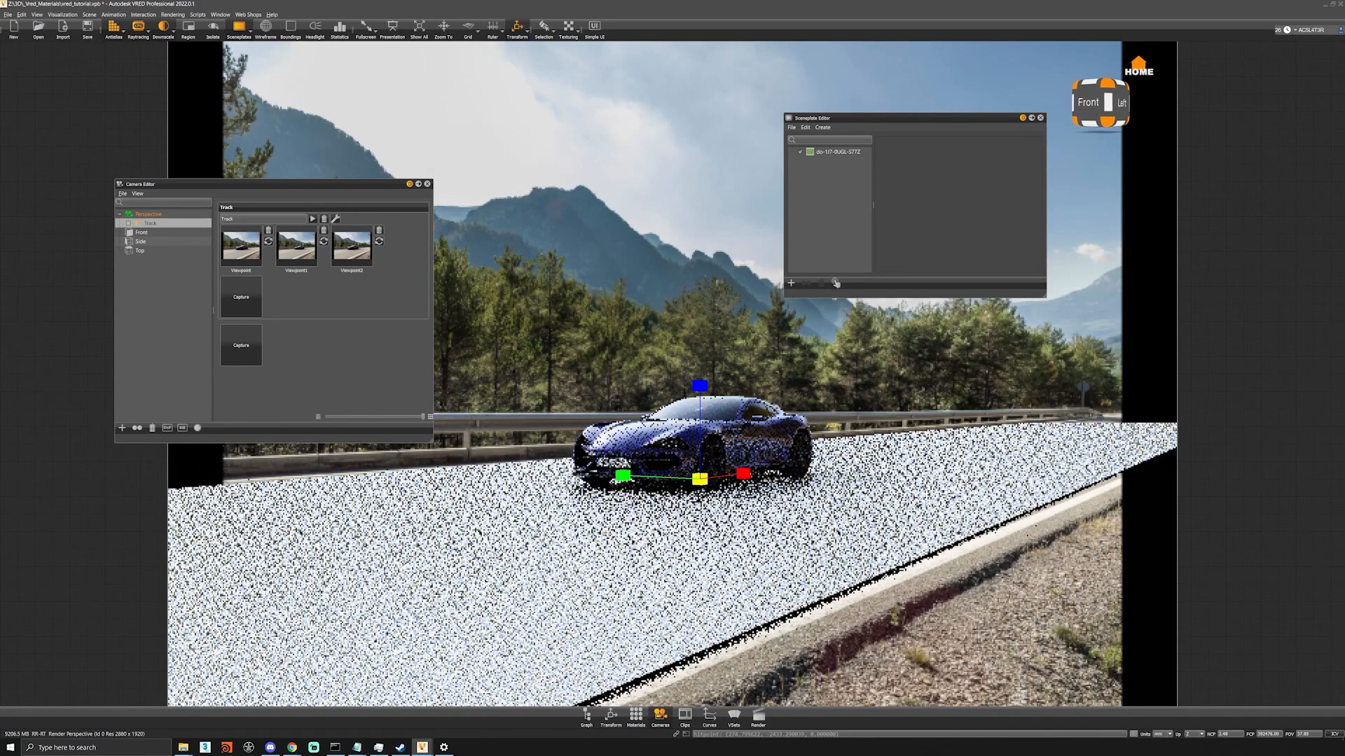
pyautogui.keyDown('shift'); pyautogui.middleClick(825, 492); pyautogui.keyUp('shift')
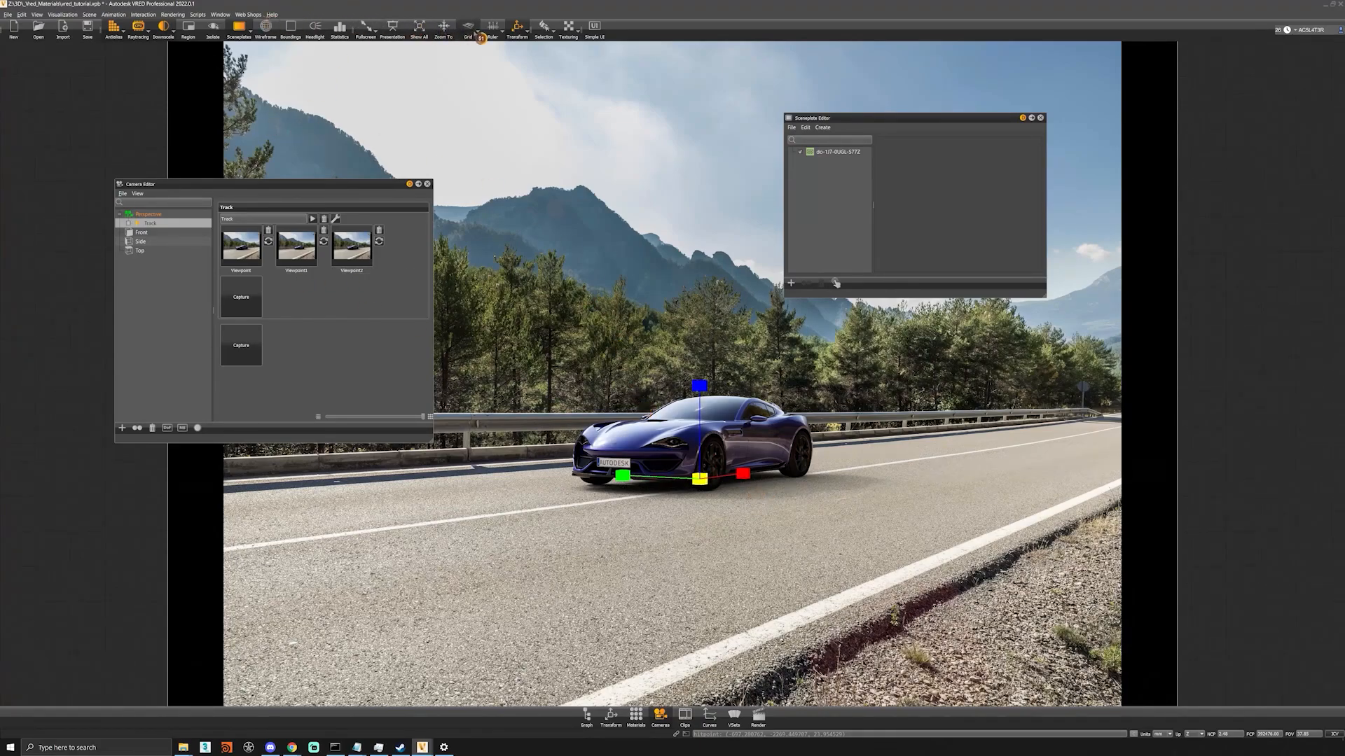
# Use the ground grid temporarily to match the camera to the road's perspective, and turn off the grid and transform handles.
pyautogui.click(471, 30)
pyautogui.moveTo(727, 501)
pyautogui.keyDown('alt'); pyautogui.mouseDown()
pyautogui.moveTo(708, 501)
pyautogui.moveTo(748, 498)
pyautogui.moveTo(704, 500)
pyautogui.mouseUp(); pyautogui.keyUp('alt')
pyautogui.keyDown('alt'); pyautogui.moveTo(704, 500); pyautogui.dragTo(707, 483, button='middle'); pyautogui.keyUp('alt')
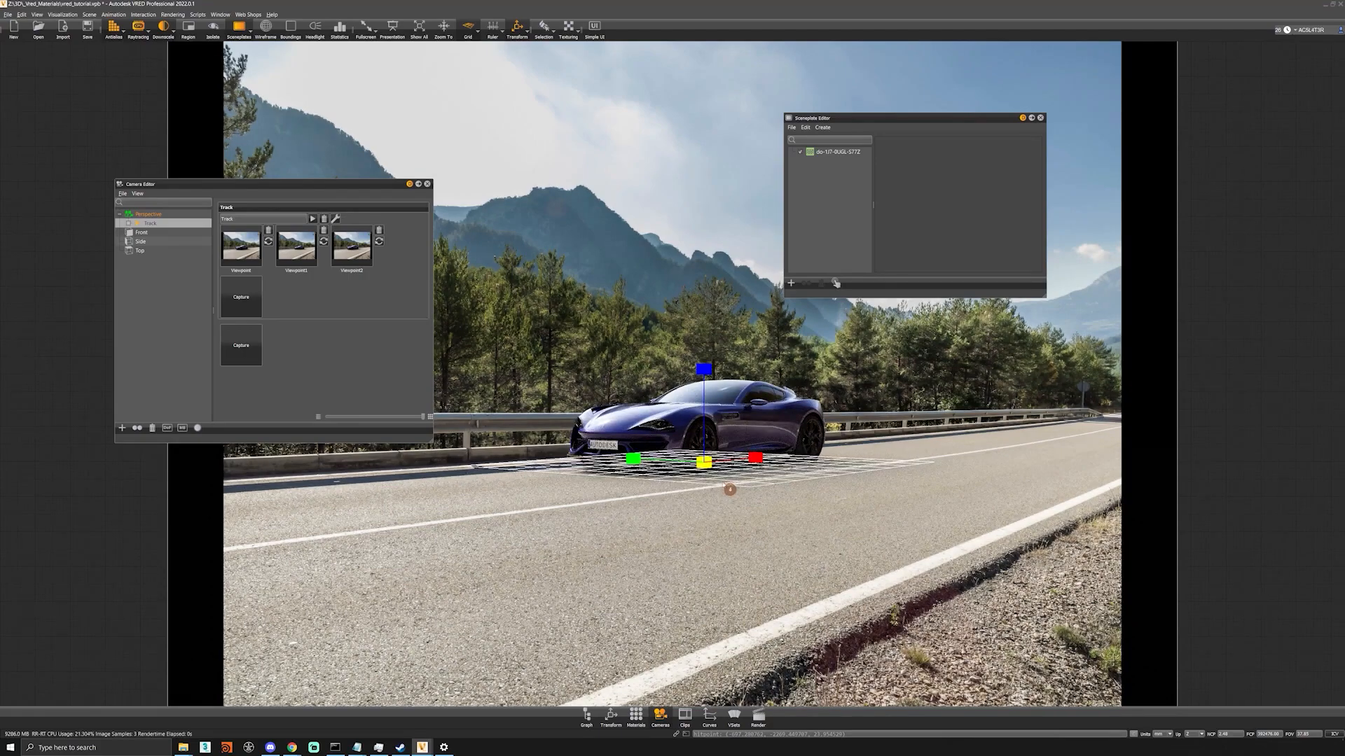
pyautogui.click(468, 28)
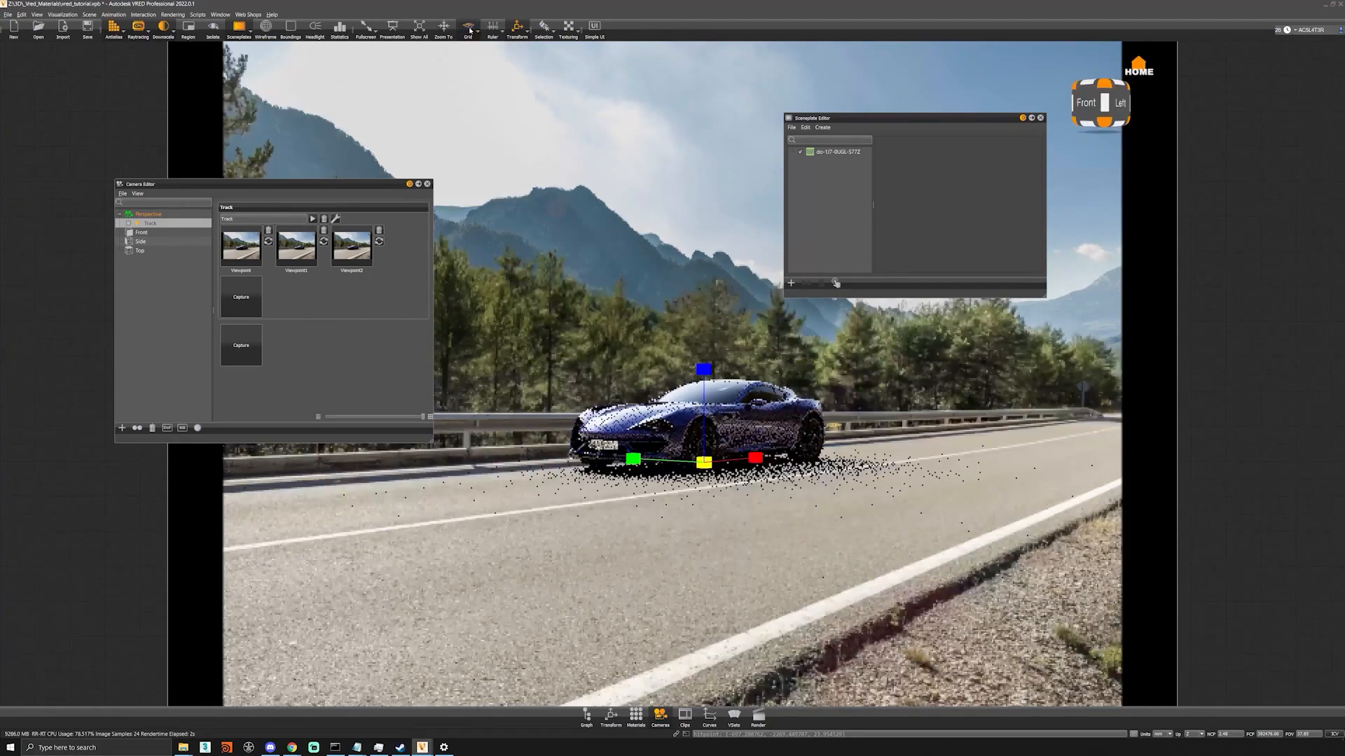
pyautogui.moveTo(718, 502); pyautogui.dragTo(629, 507)
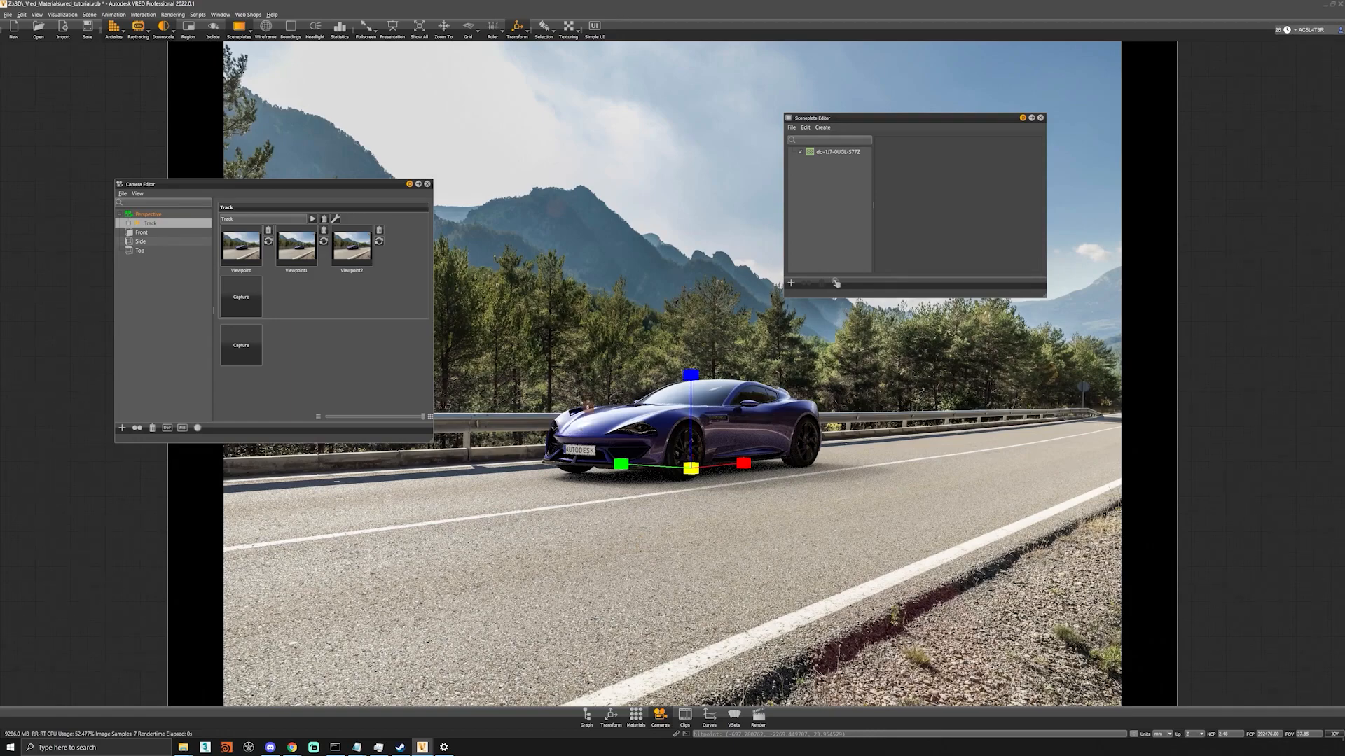
pyautogui.click(517, 28)
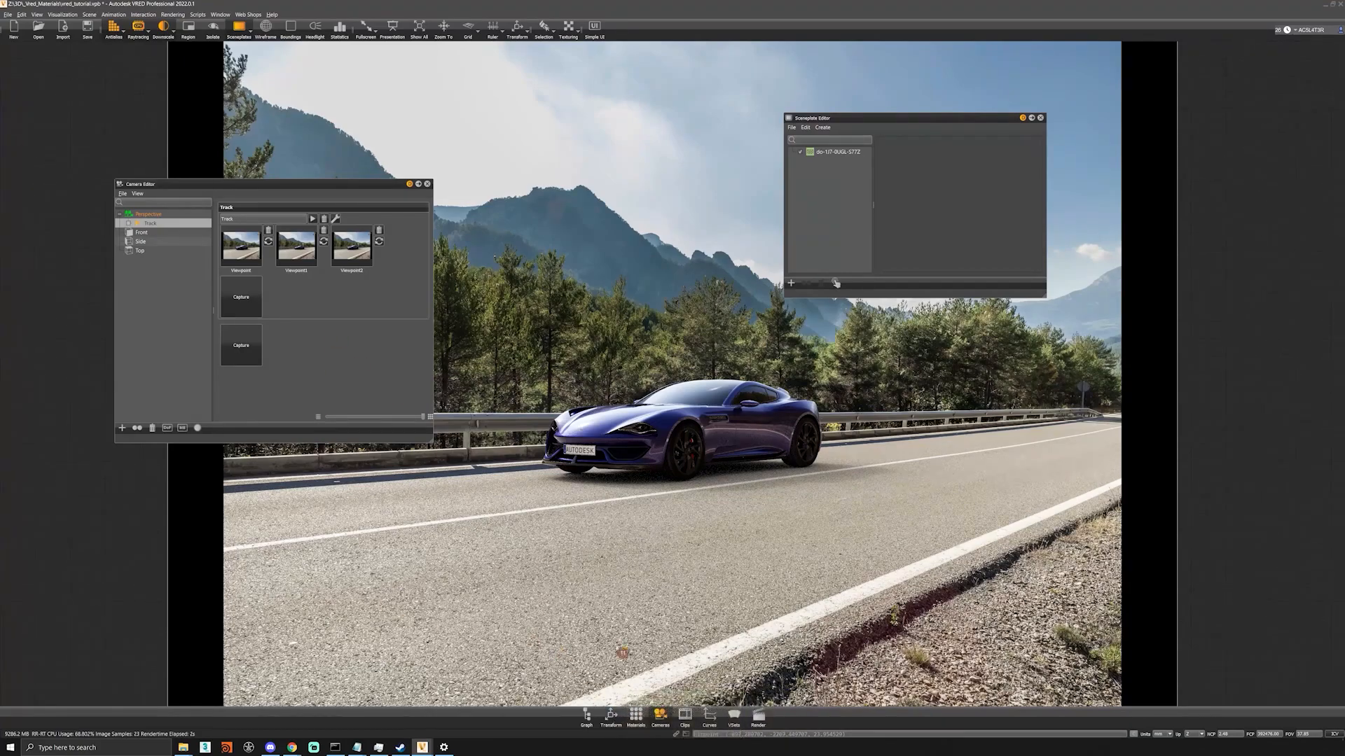
# Try a focal length of 24 on the perspective camera and reframe the car on the road.
pyautogui.click(165, 215)
pyautogui.doubleClick(301, 332)
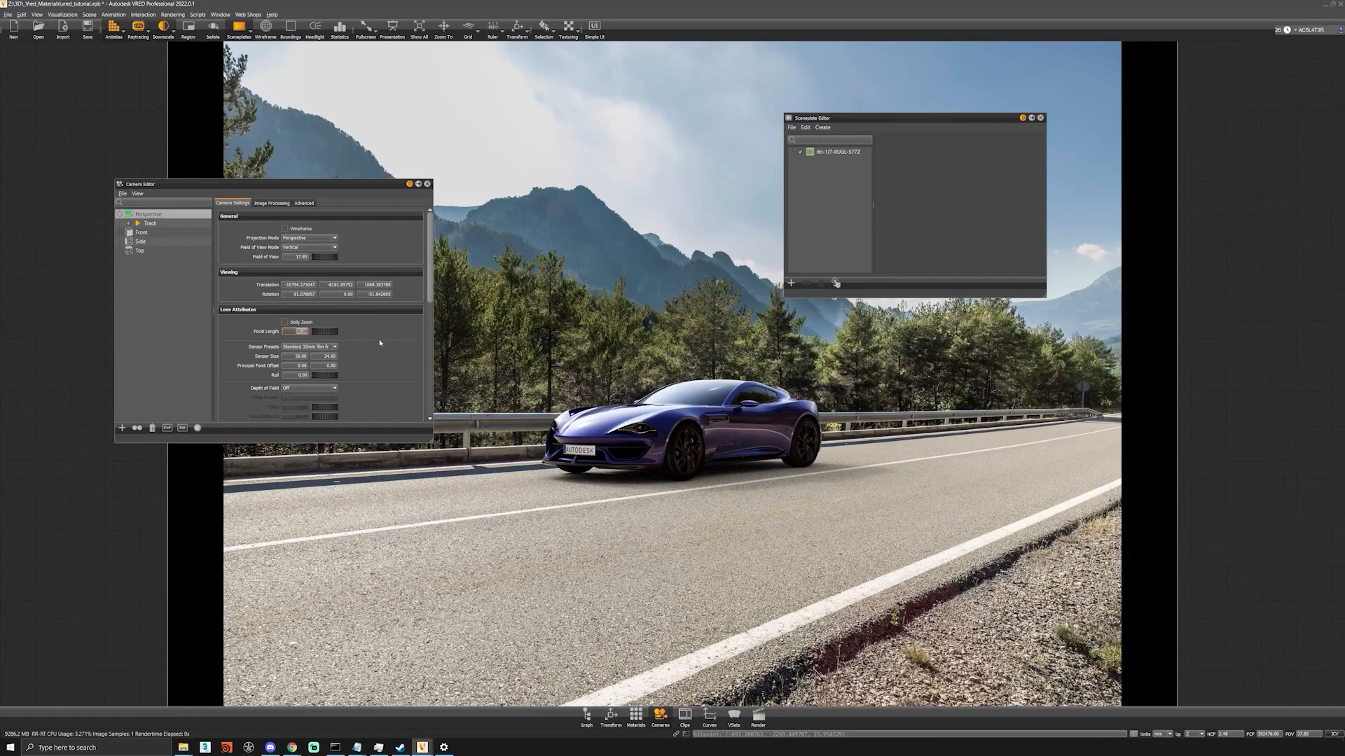
pyautogui.write('24')
pyautogui.press('Return')
pyautogui.moveTo(692, 475); pyautogui.dragTo(669, 548, button='right')
pyautogui.moveTo(669, 548); pyautogui.dragTo(670, 548)
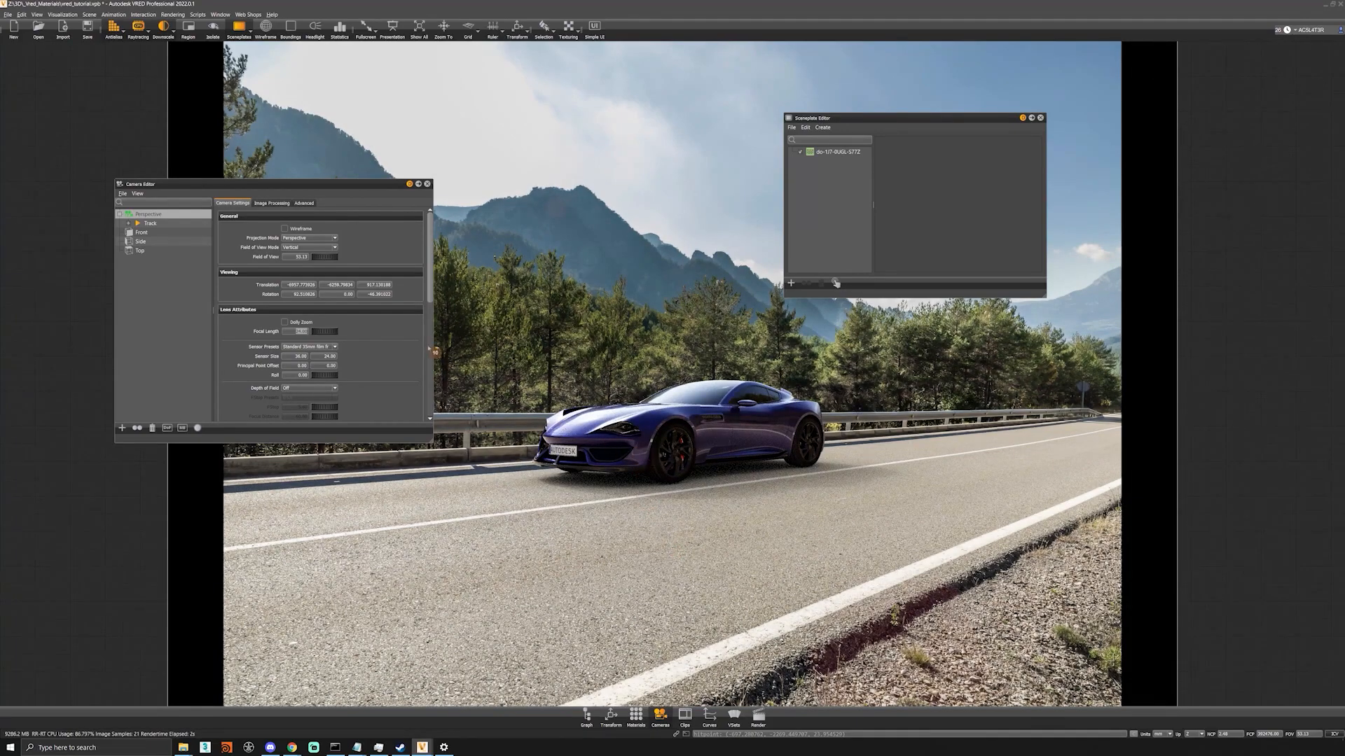
# Try a focal length of 85 on the perspective camera and pull back until the car fits the road.
pyautogui.write('85')
pyautogui.press('Return')
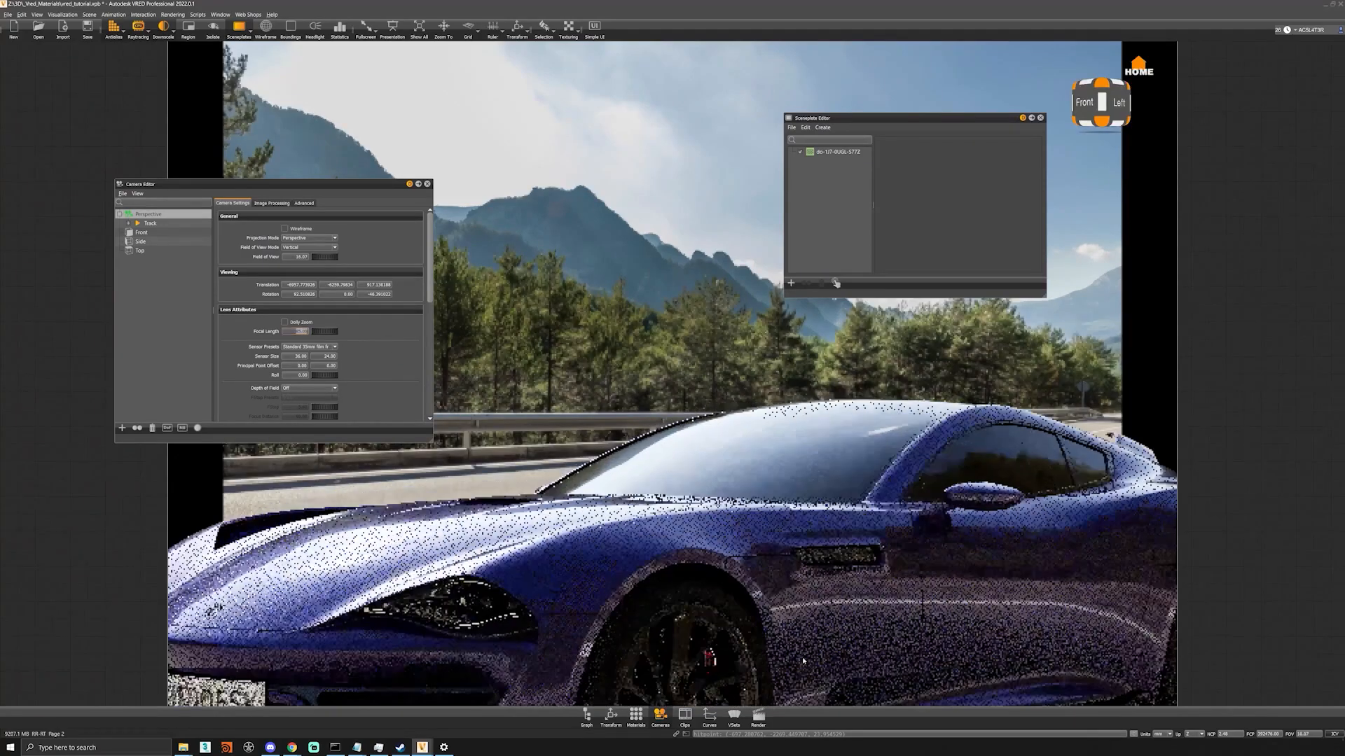
pyautogui.moveTo(684, 591); pyautogui.dragTo(734, 514)
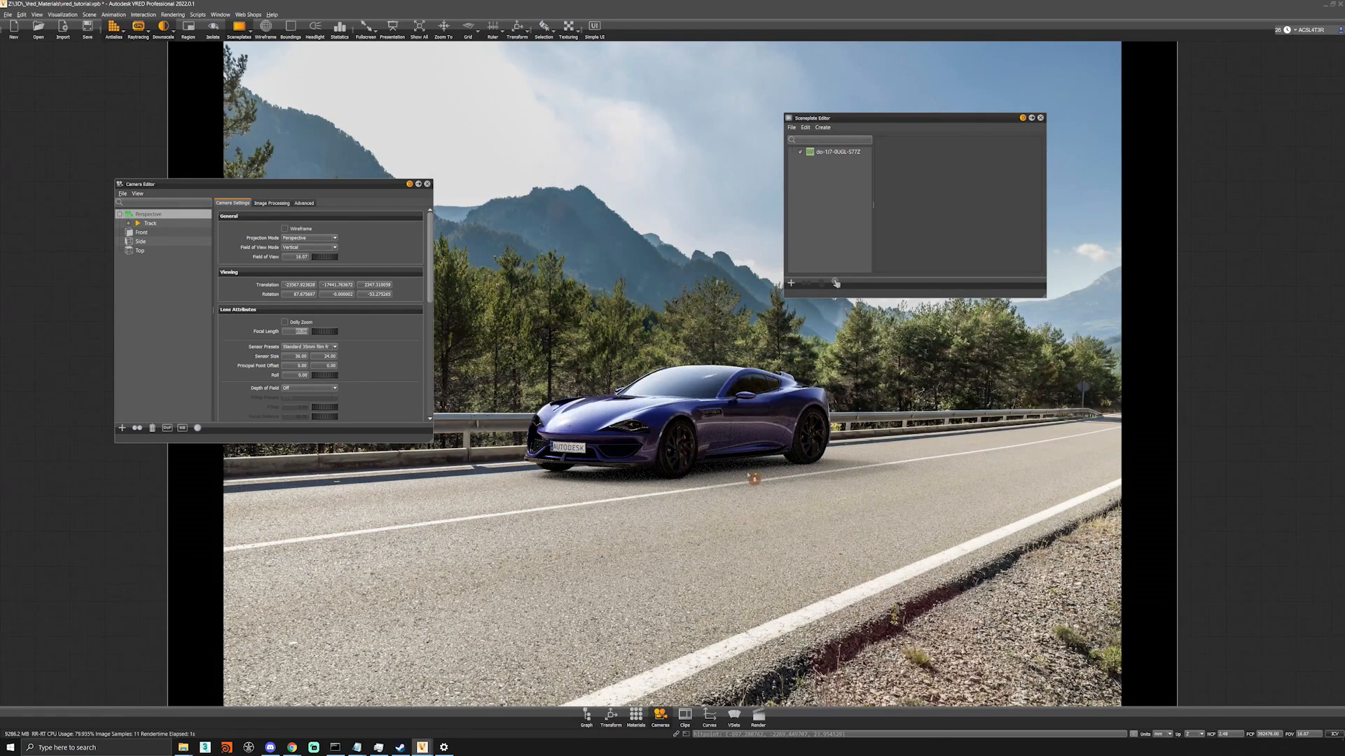
pyautogui.moveTo(747, 475); pyautogui.dragTo(747, 481, button='middle')
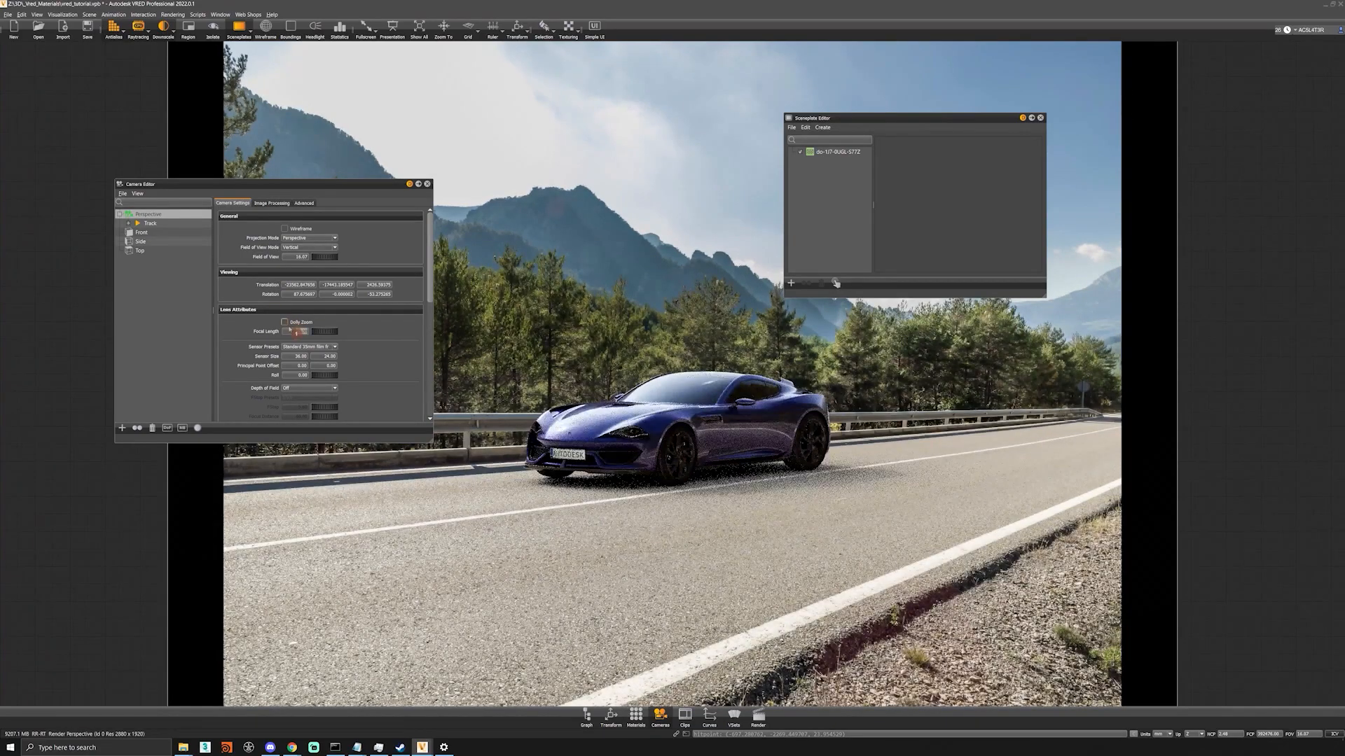
# Restore the focal length to 35 and move the camera in so that the car's wheels rest on the road.
pyautogui.write('35')
pyautogui.press('Return')
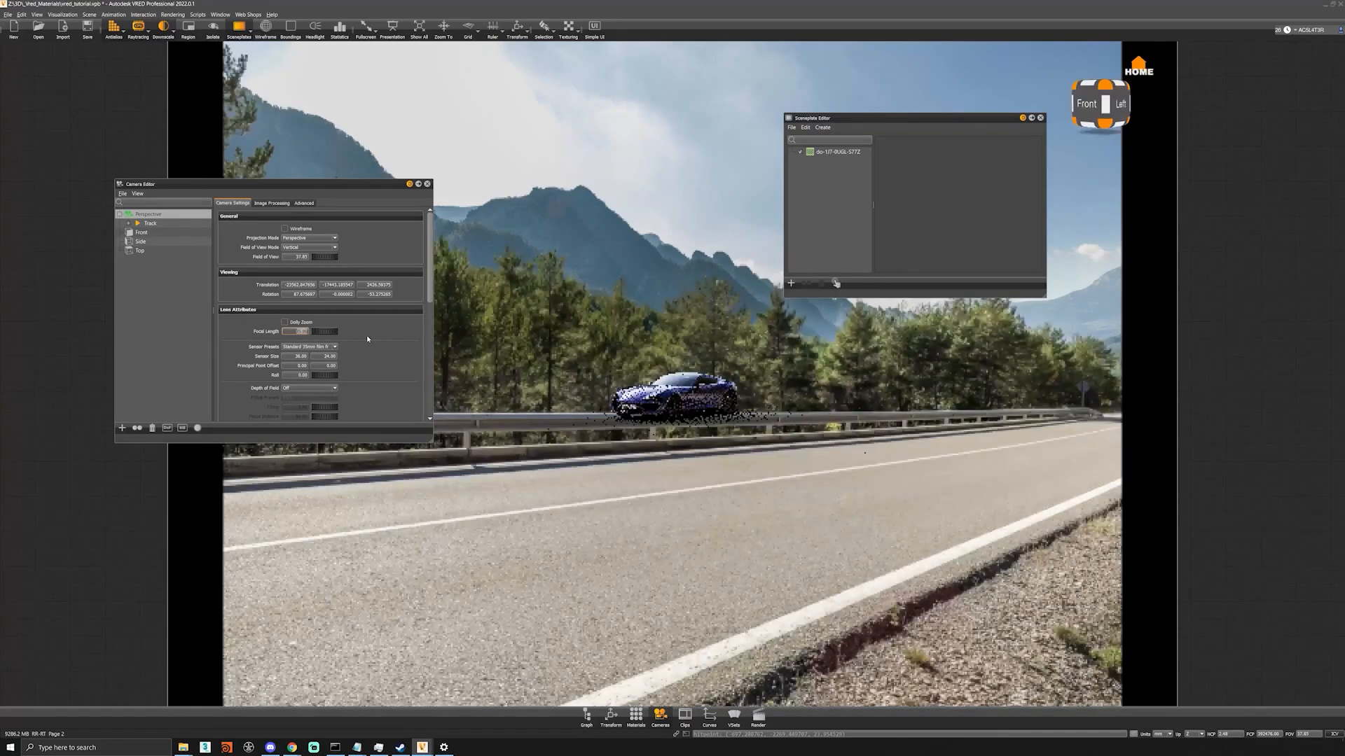
pyautogui.moveTo(664, 419); pyautogui.dragTo(722, 501, button='right')
pyautogui.moveTo(722, 501); pyautogui.dragTo(710, 491)
pyautogui.moveTo(710, 491); pyautogui.dragTo(709, 498, button='middle')
pyautogui.moveTo(709, 499); pyautogui.dragTo(715, 501, button='right')
pyautogui.moveTo(715, 501); pyautogui.dragTo(742, 461, button='middle')
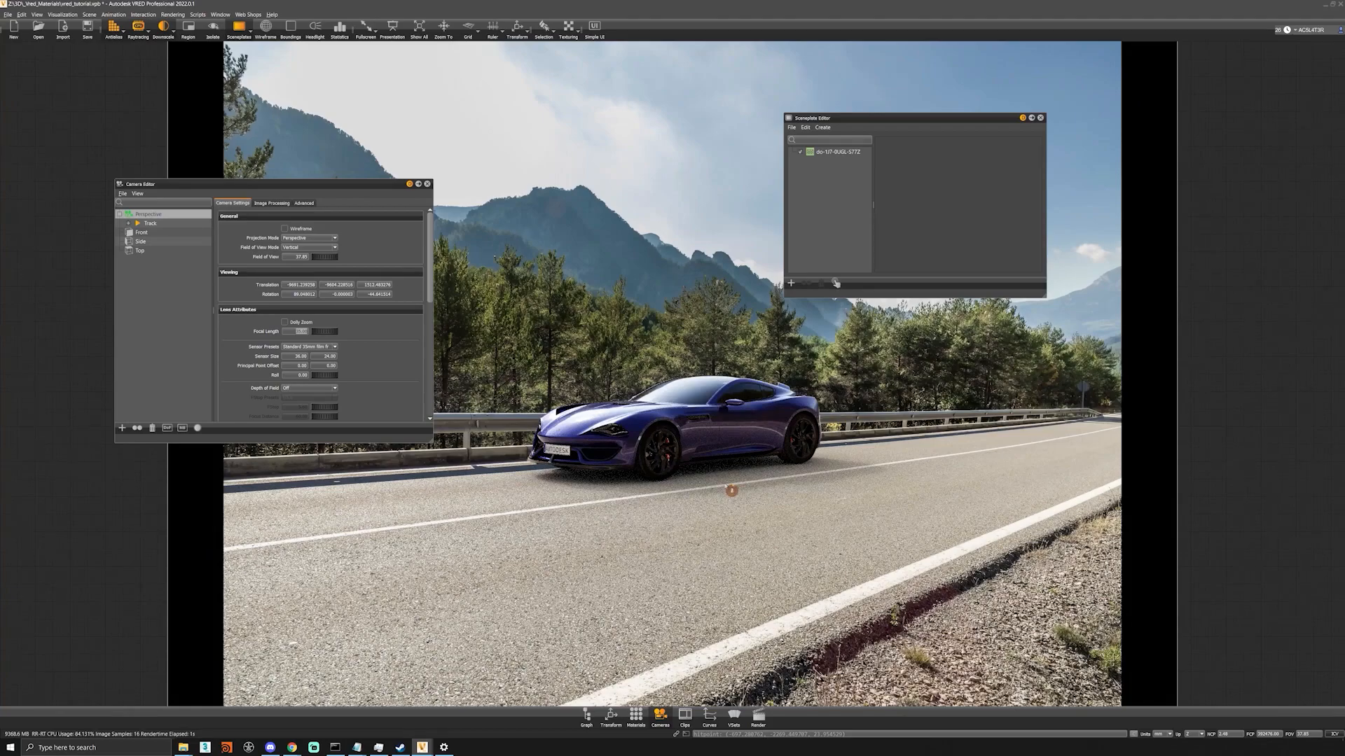
pyautogui.moveTo(746, 468); pyautogui.dragTo(747, 464)
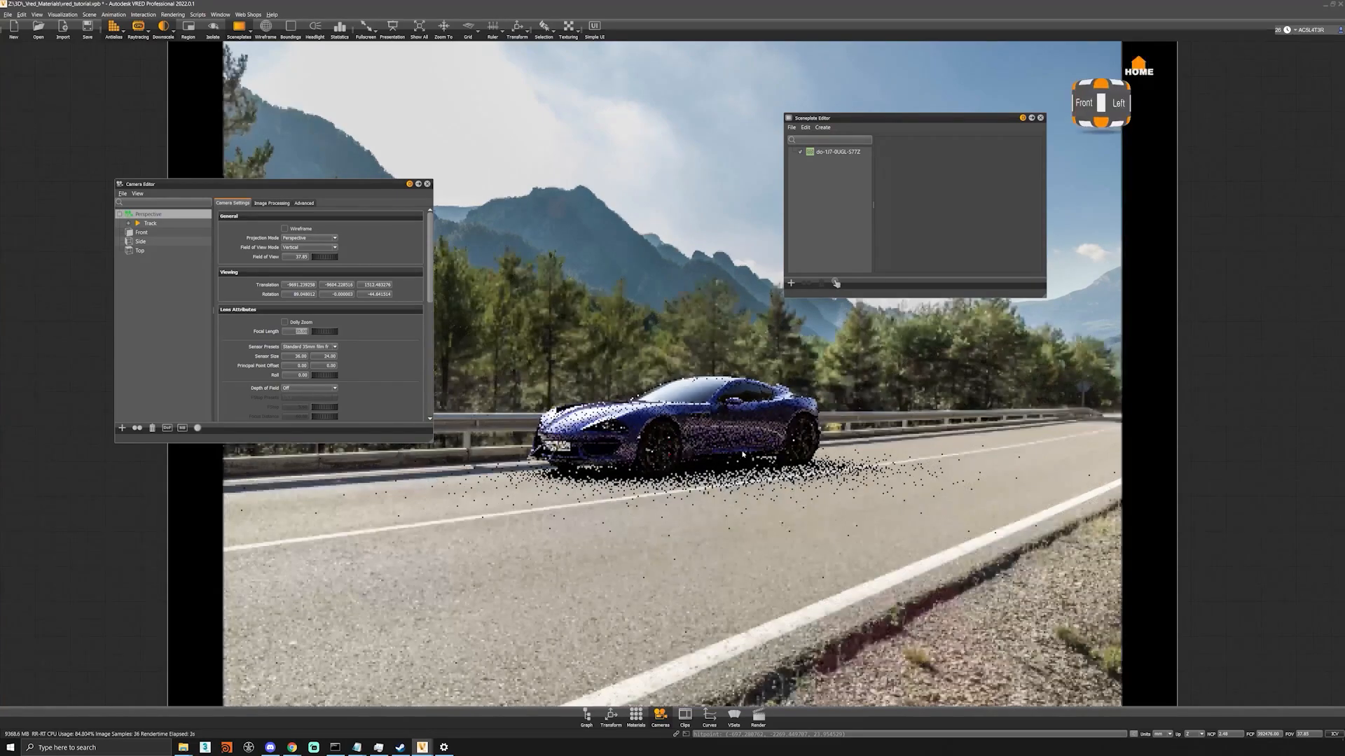
pyautogui.moveTo(747, 466); pyautogui.dragTo(760, 476, button='middle')
pyautogui.moveTo(760, 474); pyautogui.dragTo(768, 475)
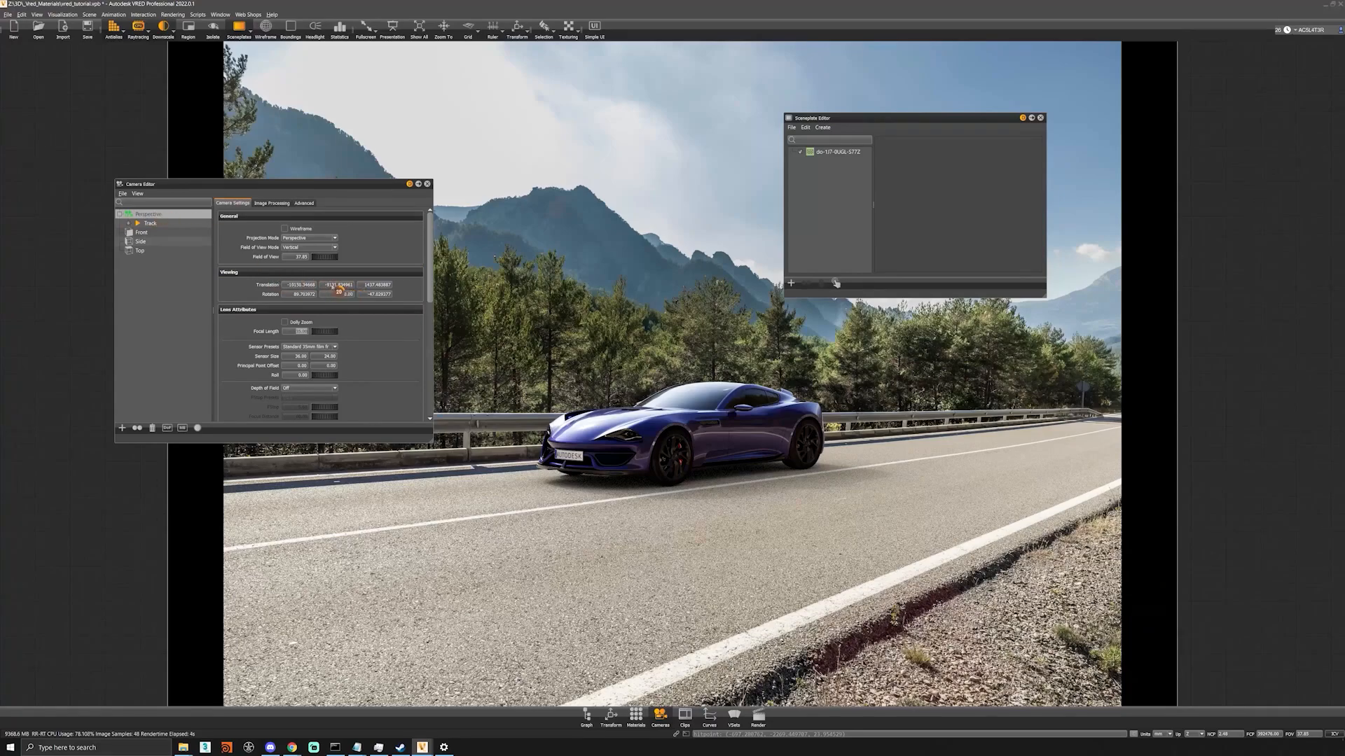
# Adjust the camera's height through its Z translation and refine the orbit around the car.
pyautogui.scroll(12, 369, 285)
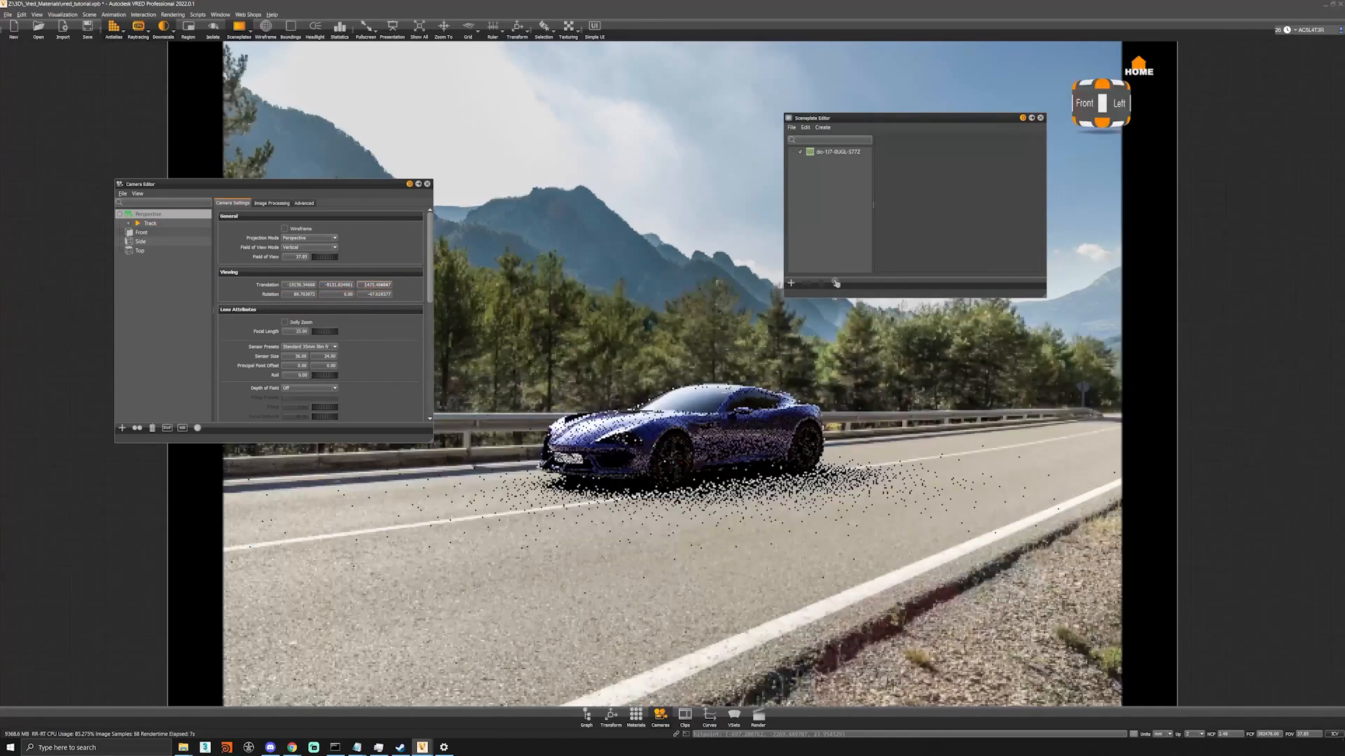
pyautogui.write('1500')
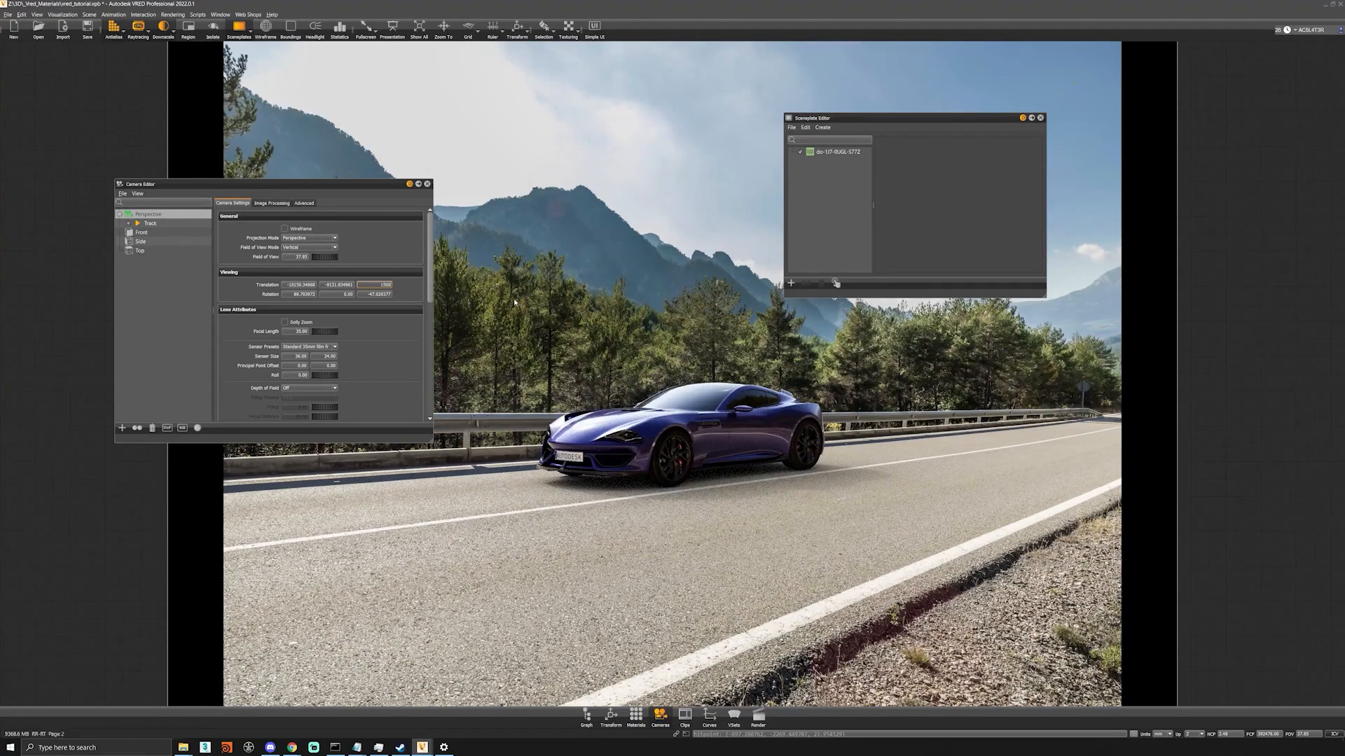
pyautogui.press('Return')
pyautogui.moveTo(710, 452); pyautogui.dragTo(709, 445, button='middle')
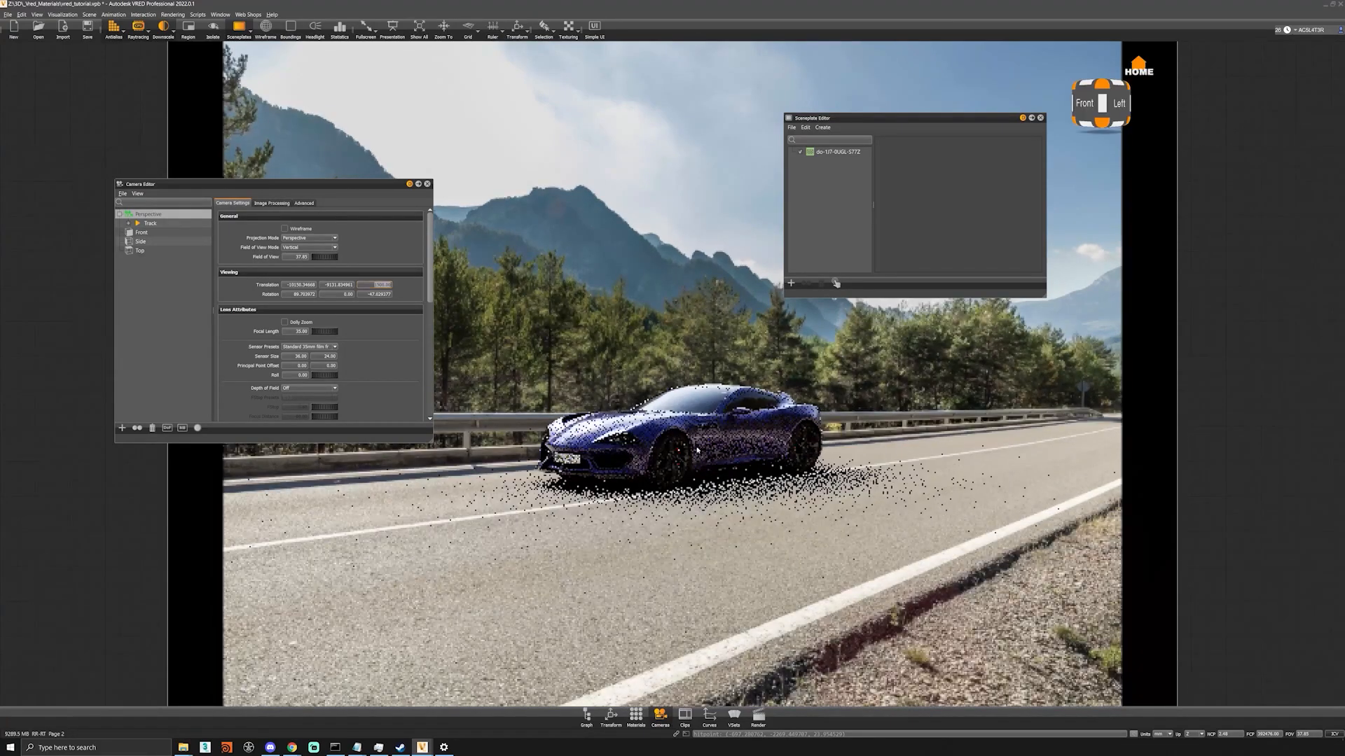
pyautogui.keyDown('alt'); pyautogui.moveTo(726, 447); pyautogui.dragTo(740, 452); pyautogui.keyUp('alt')
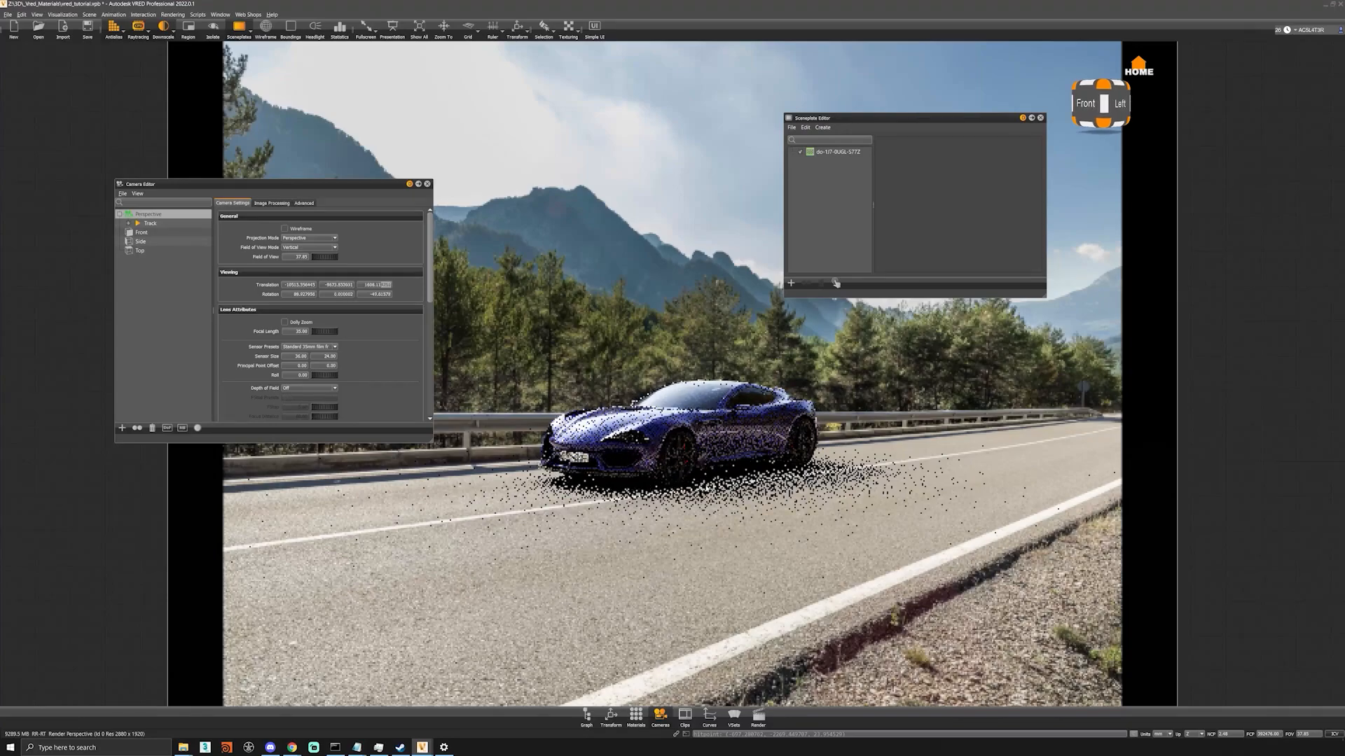
# Fine-tune the camera roll in small increments and adjust the orbit to match the car's tilt to the road.
pyautogui.scroll(2, 329, 375)
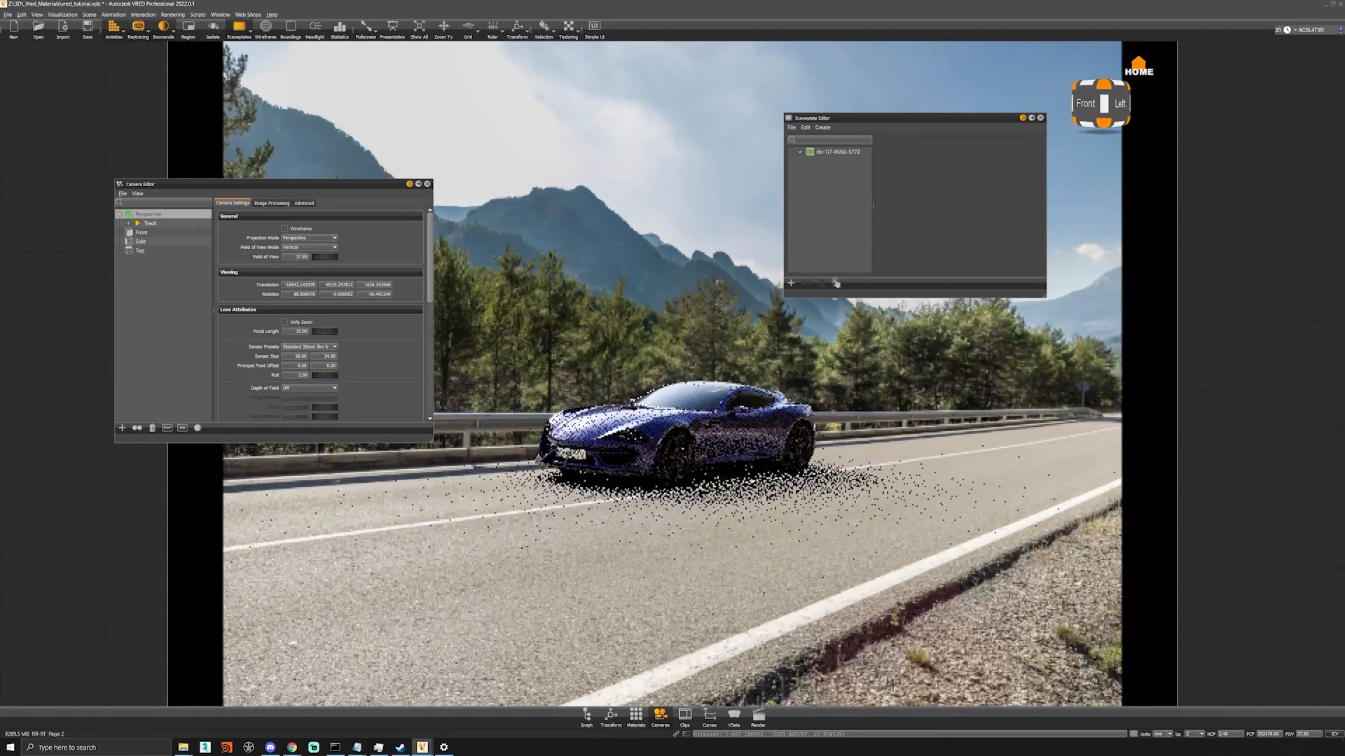
pyautogui.moveTo(666, 451); pyautogui.dragTo(673, 442, button='middle')
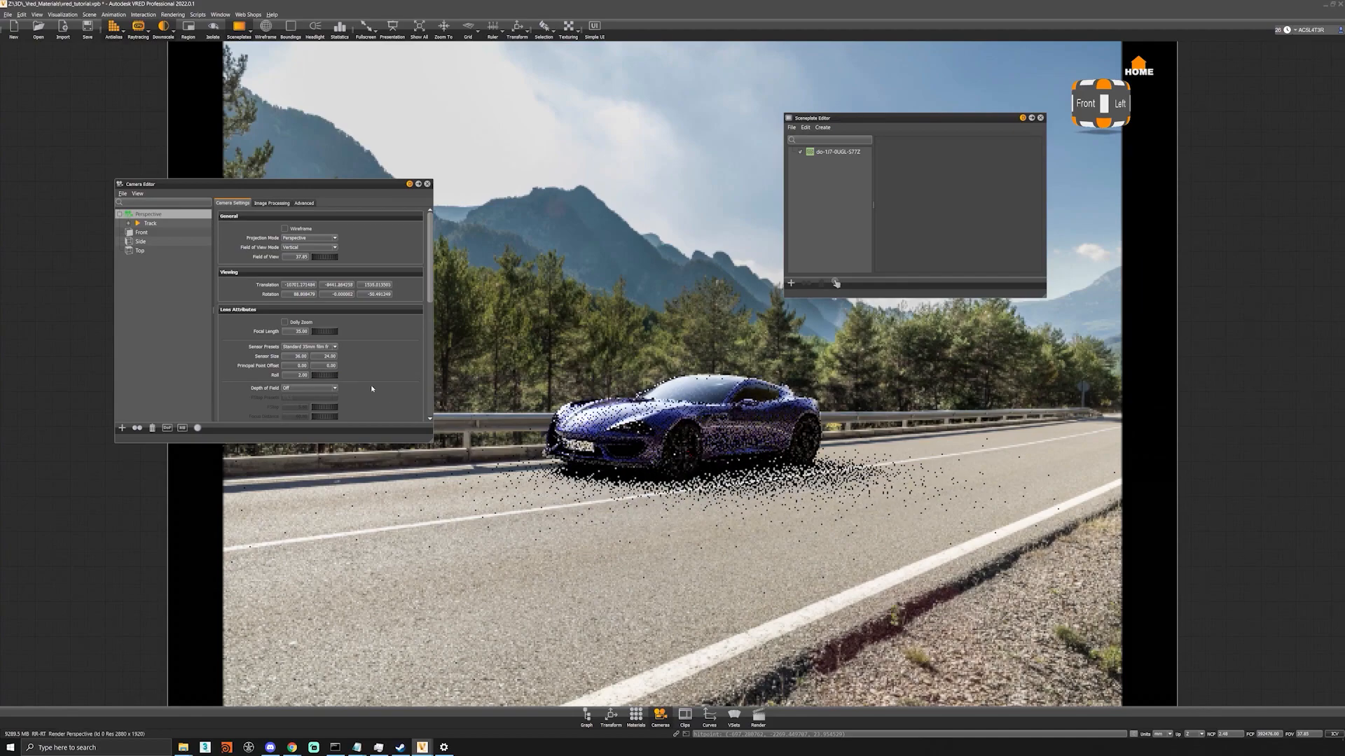
pyautogui.scroll(-3, 333, 376)
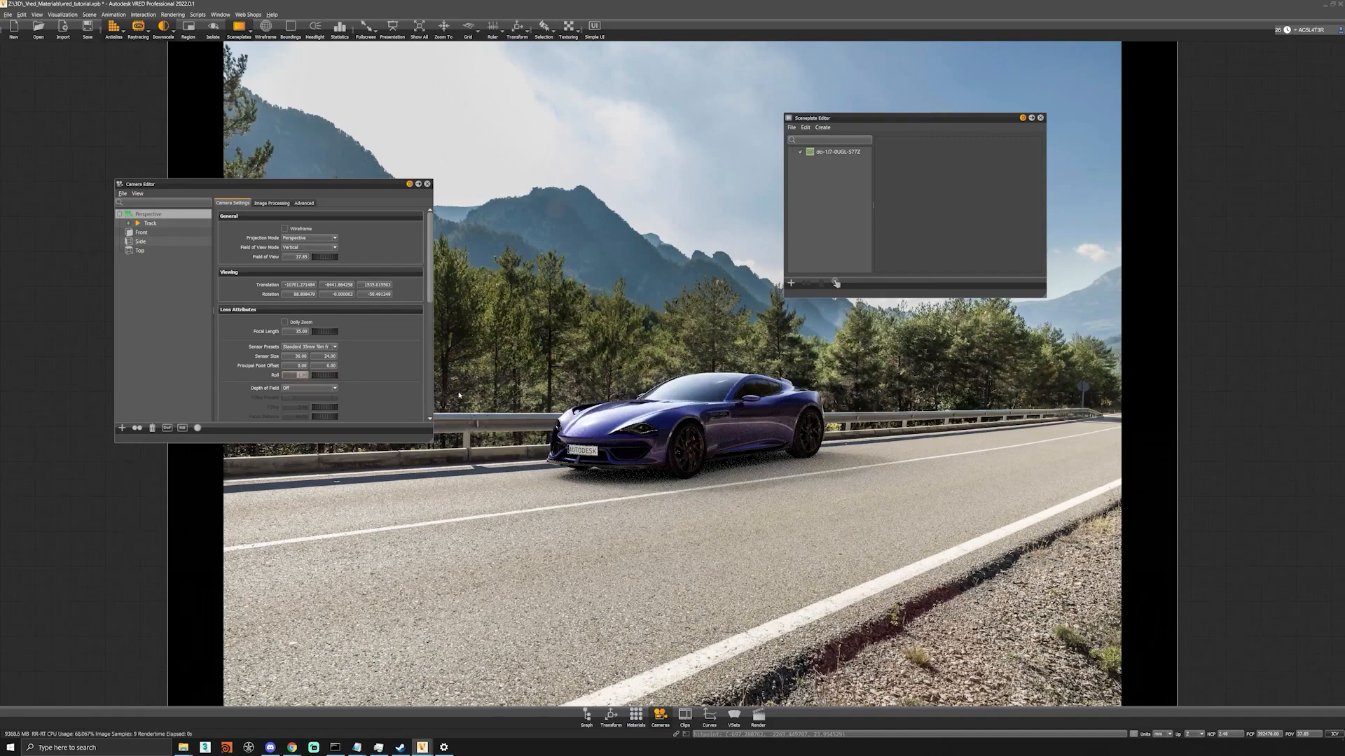
pyautogui.press('Up')
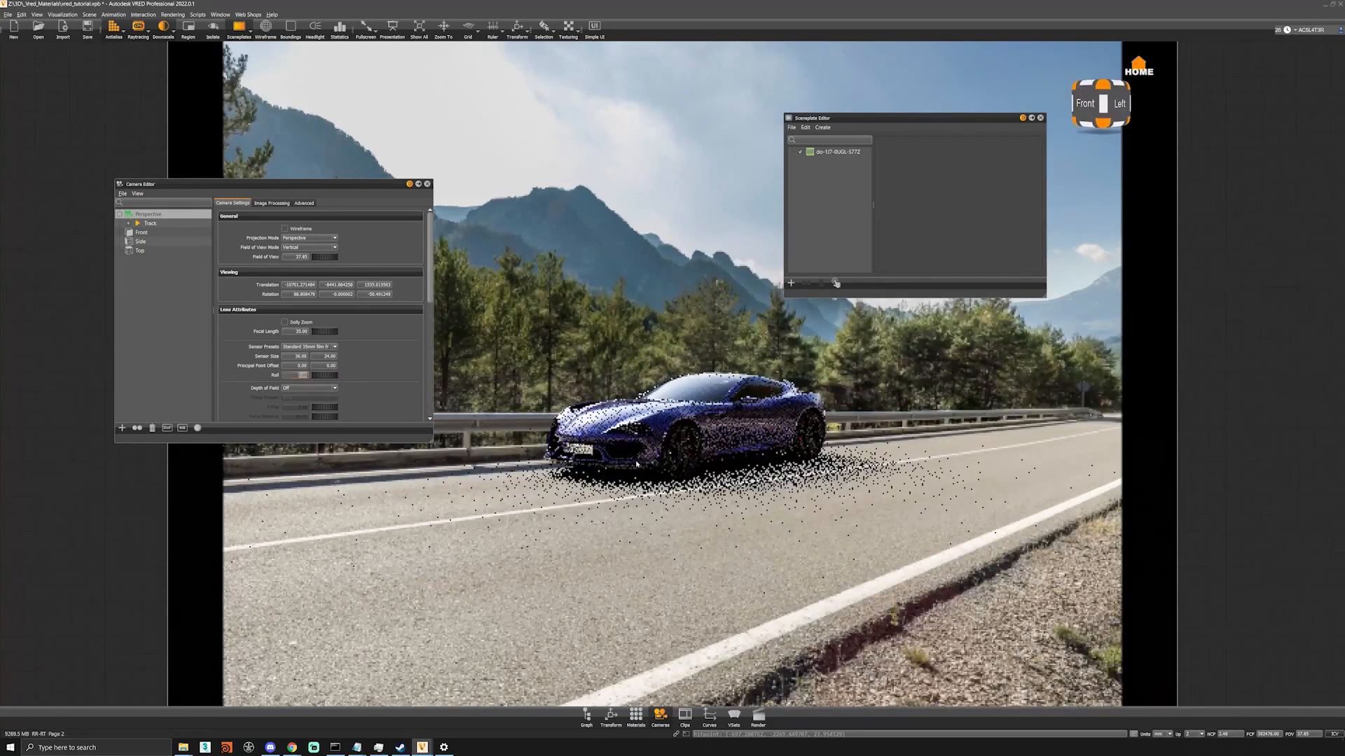
pyautogui.moveTo(685, 482); pyautogui.dragTo(679, 494, button='right')
# Close the Camera Editor and Sceneplate Editor and make a final orbit adjustment of the car on the road.
pyautogui.click(427, 185)
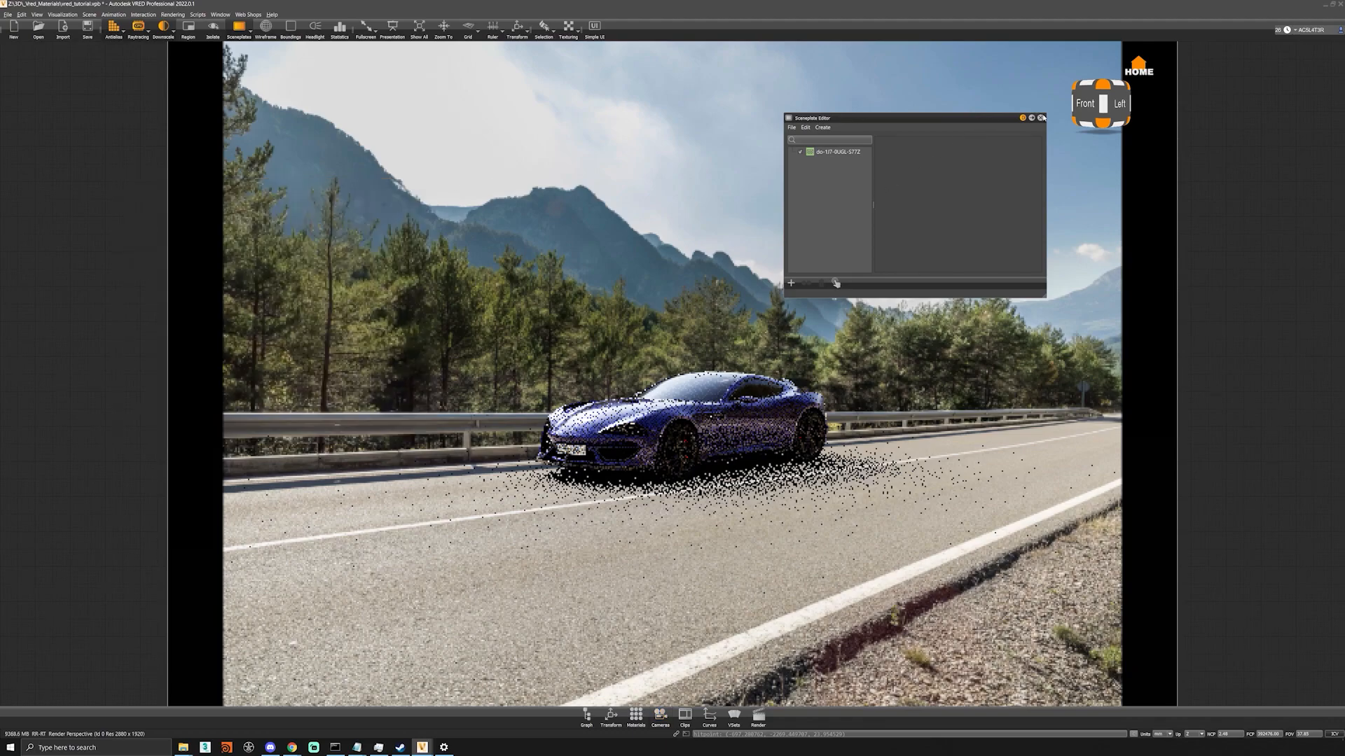
pyautogui.click(1042, 117)
pyautogui.moveTo(783, 491); pyautogui.dragTo(779, 491)
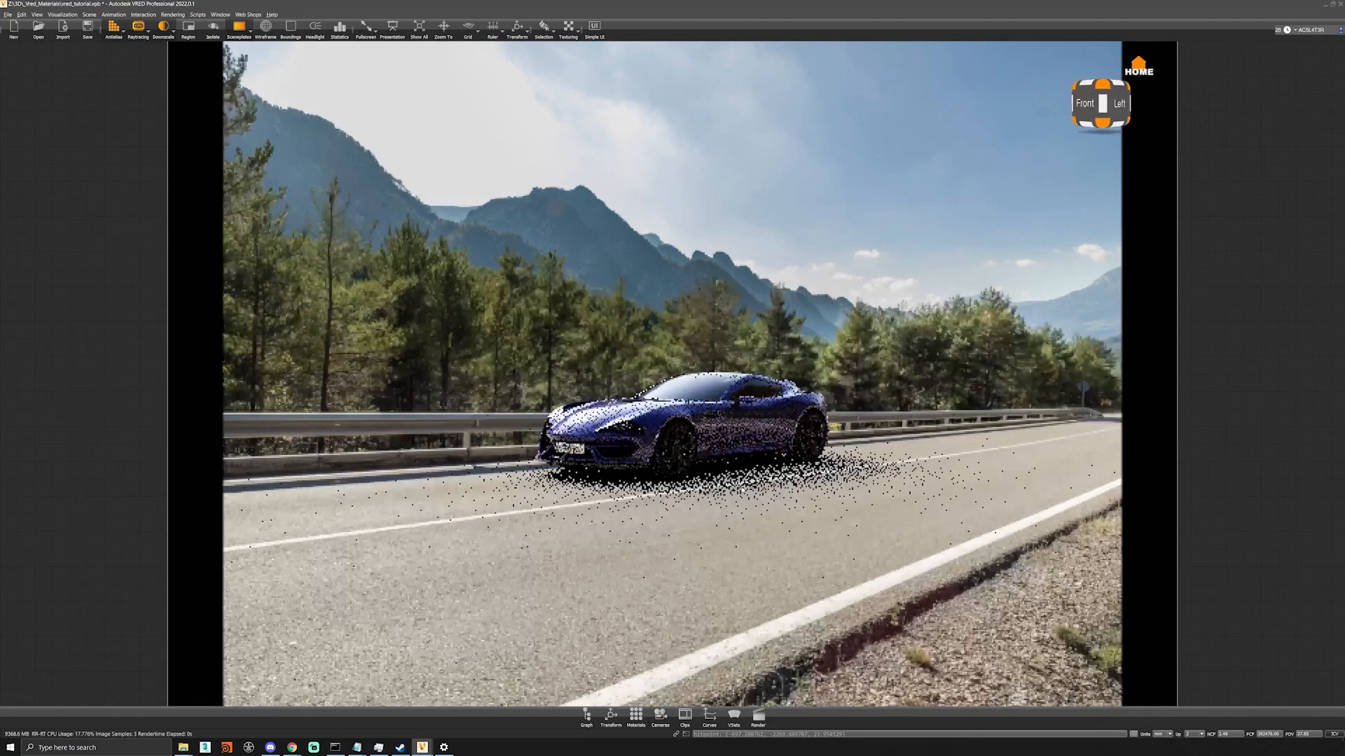
pyautogui.moveTo(779, 491)
pyautogui.mouseDown(button='right')
pyautogui.moveTo(757, 492)
pyautogui.moveTo(801, 491)
pyautogui.mouseUp(button='right')
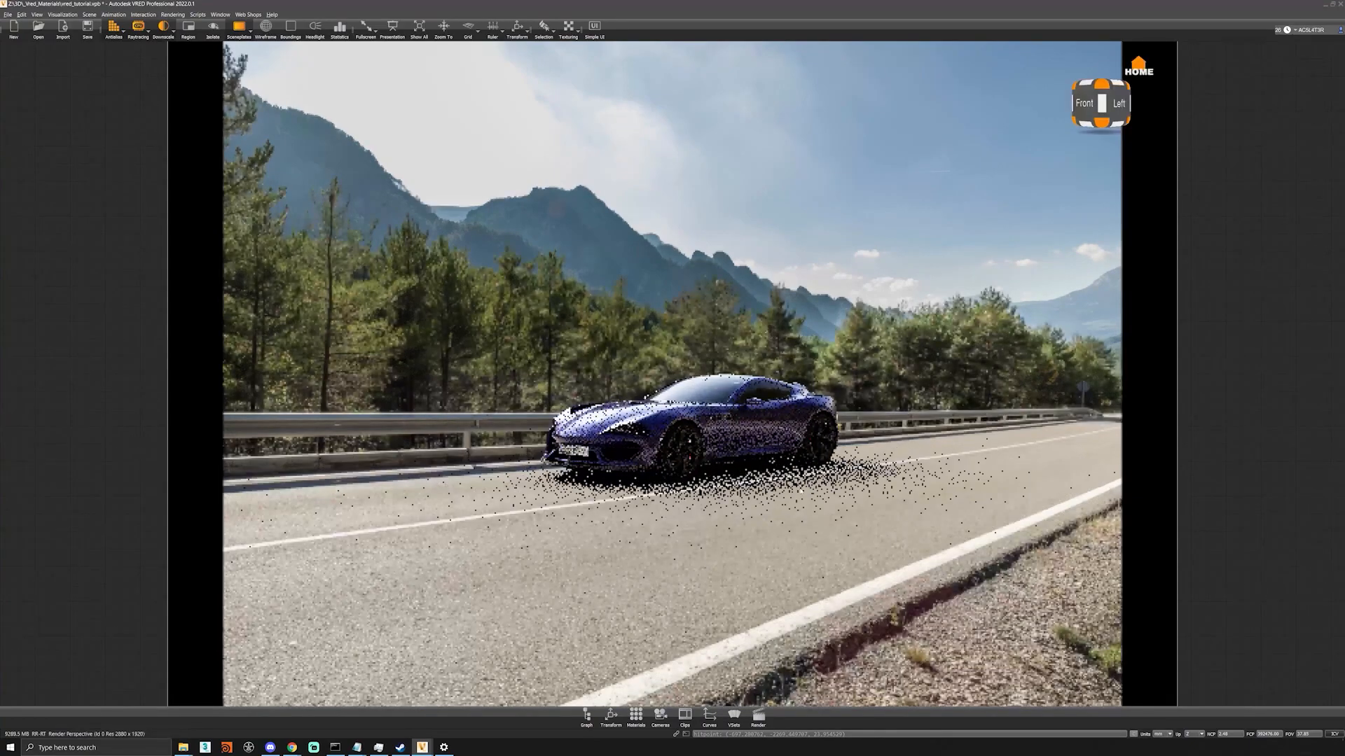